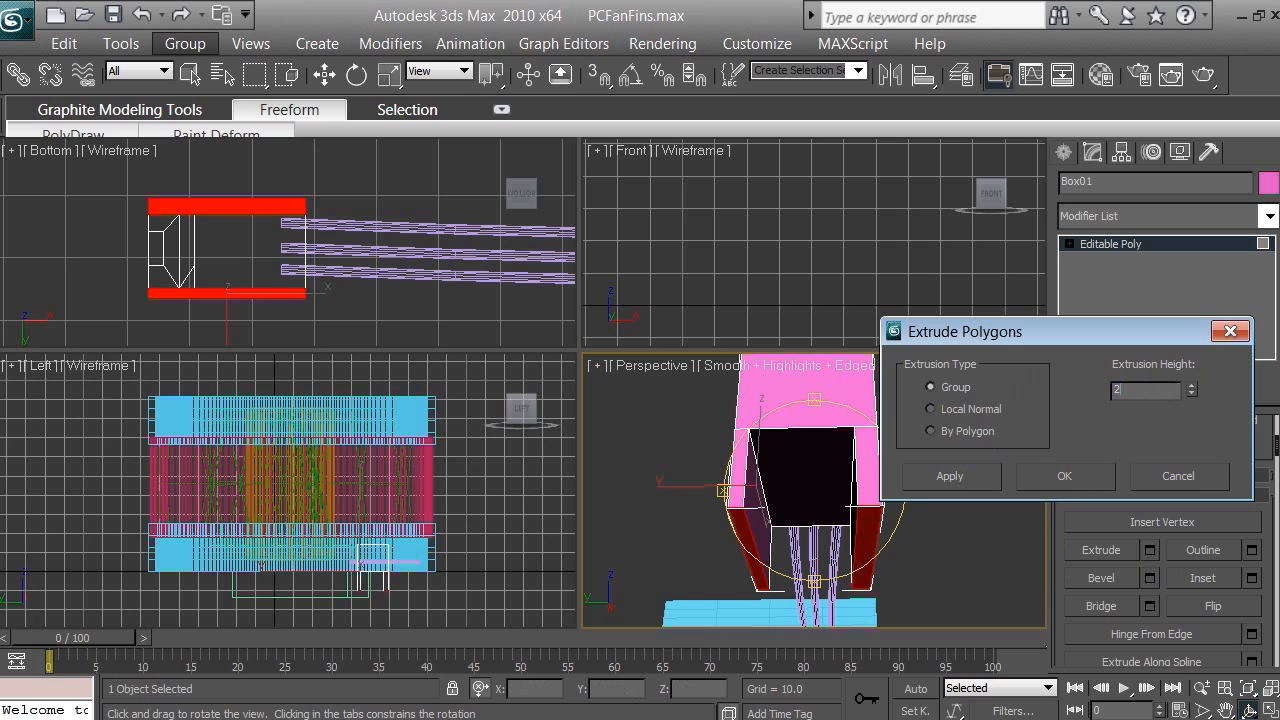
Step: Extrude the two selected polygons on the open end of the box by a height of 10
key(Return)
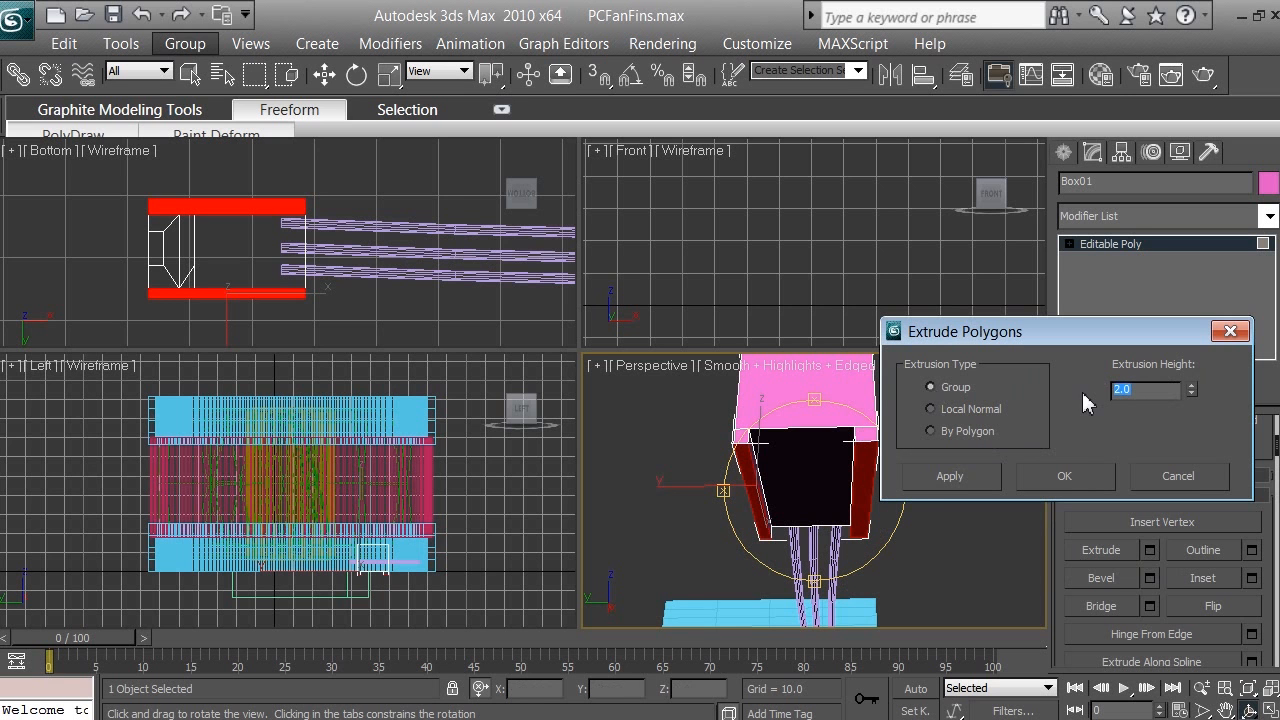
key(Return)
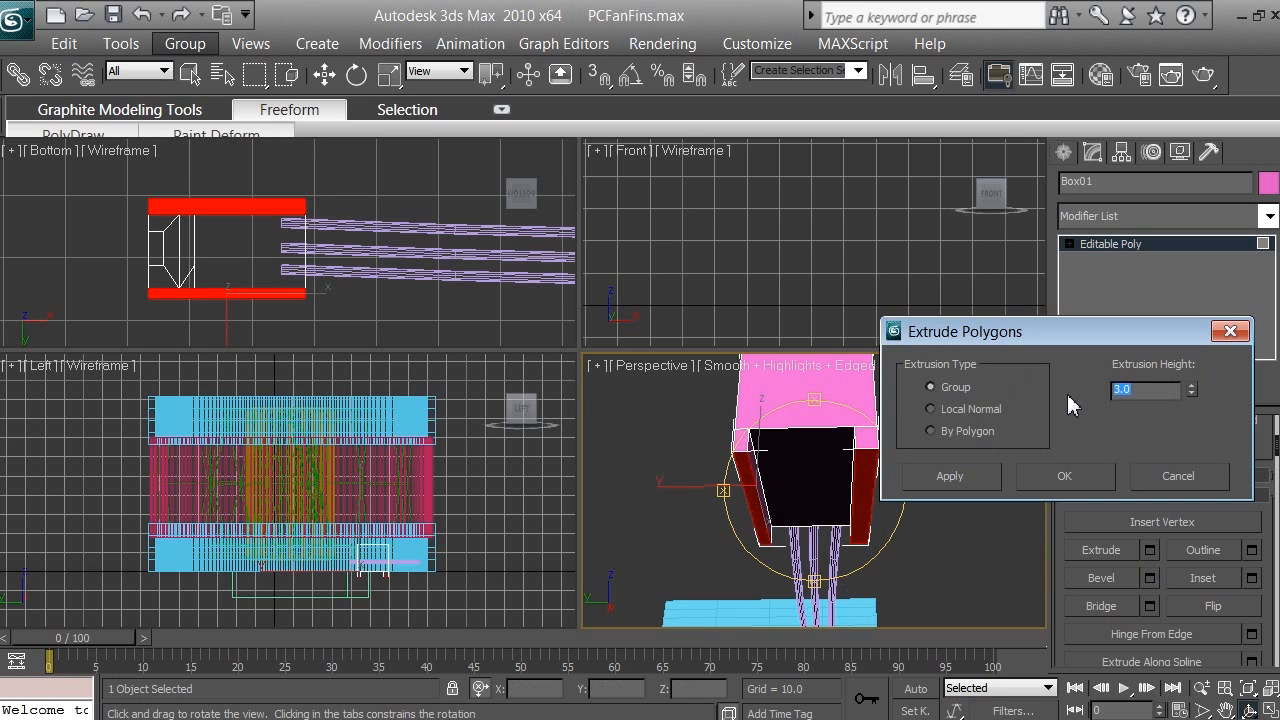
text(10)
click(1064, 476)
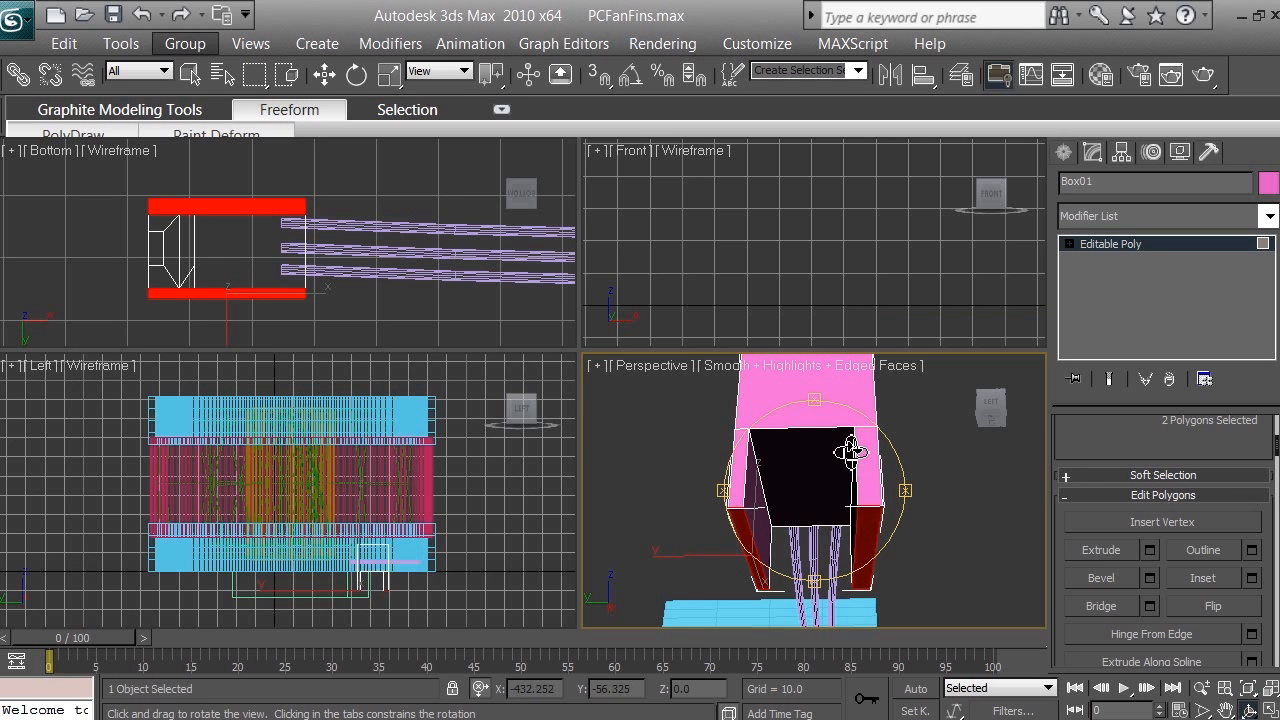
Step: Move the two extruded end polygons straight down in the Left view to lengthen the side walls
click(326, 79)
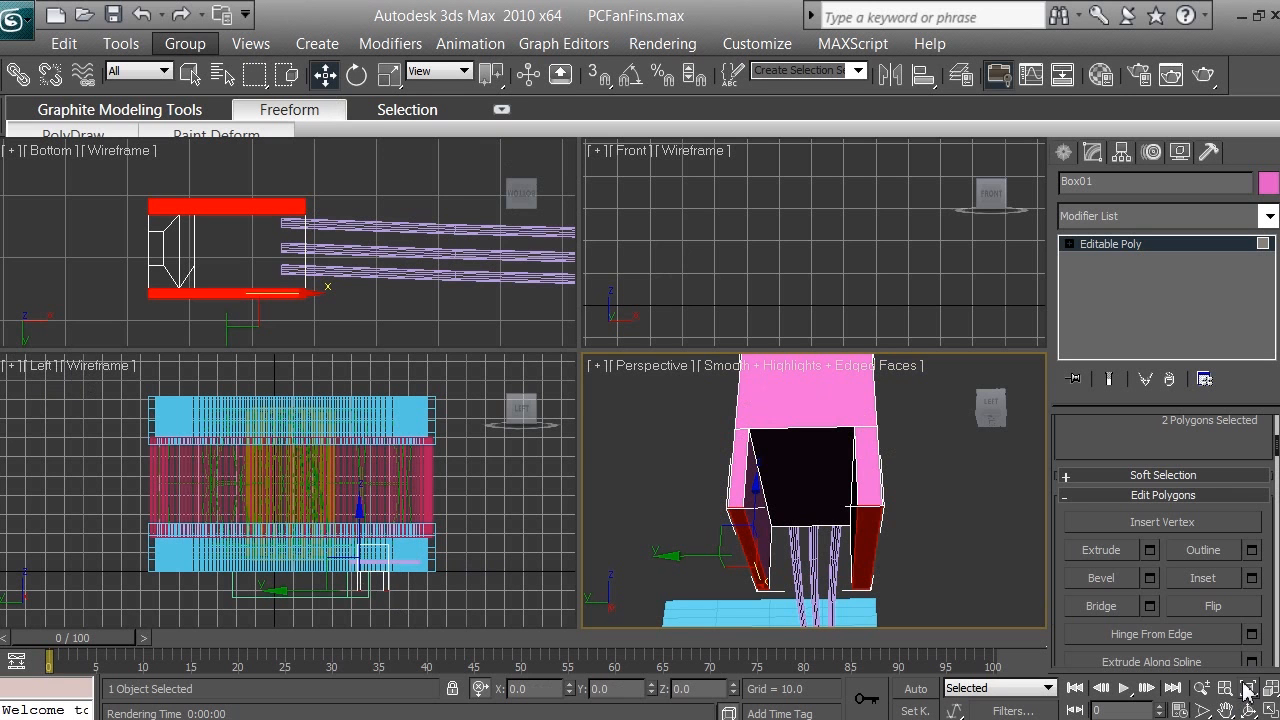
right_click(462, 546)
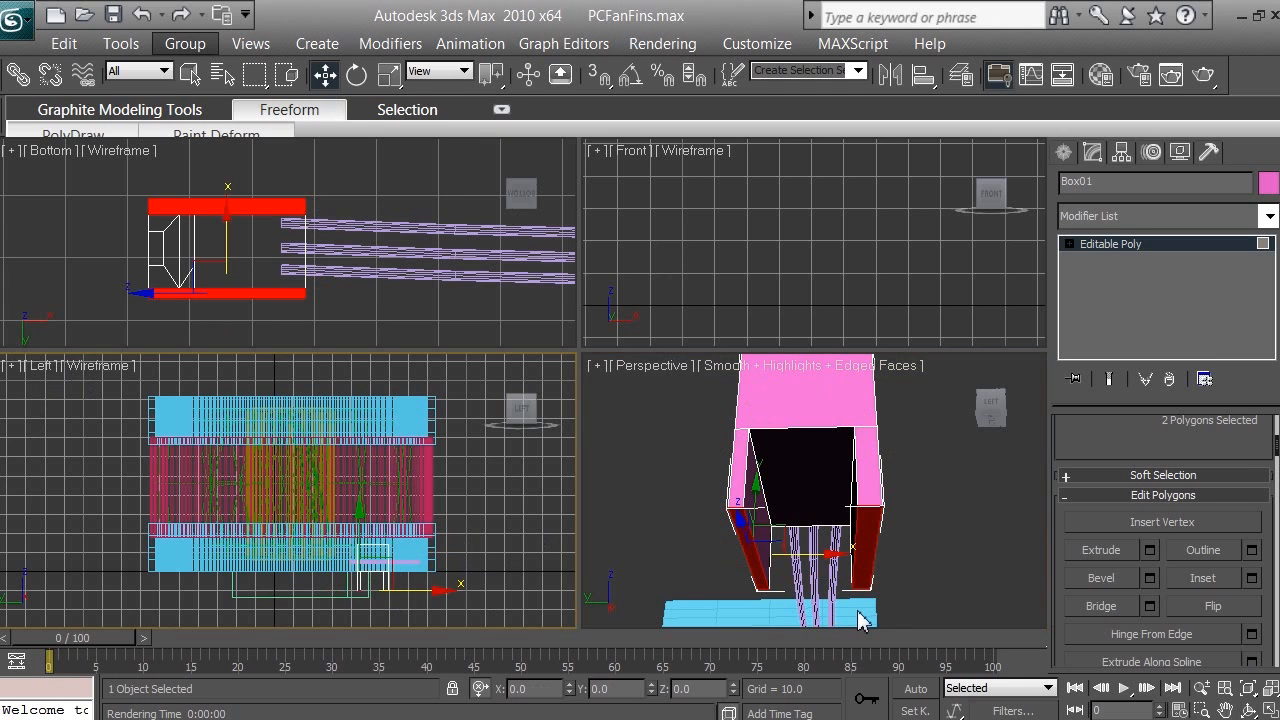
click(1252, 690)
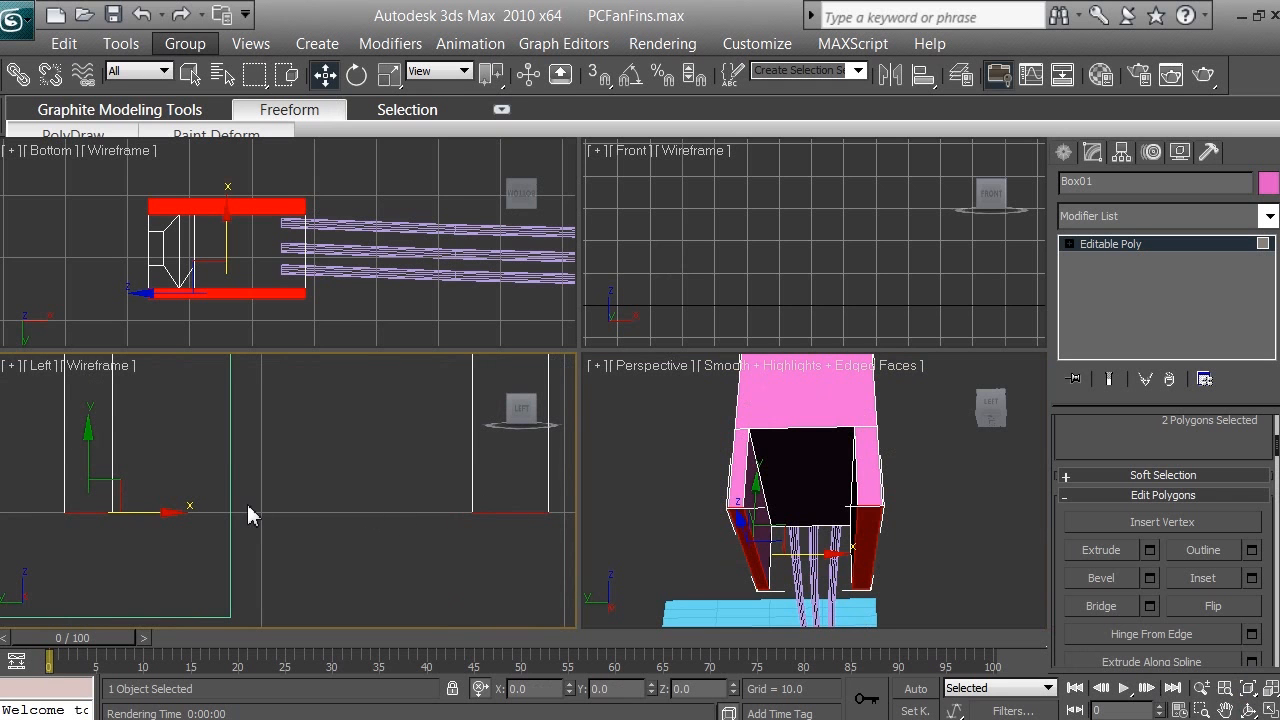
right_click(92, 457)
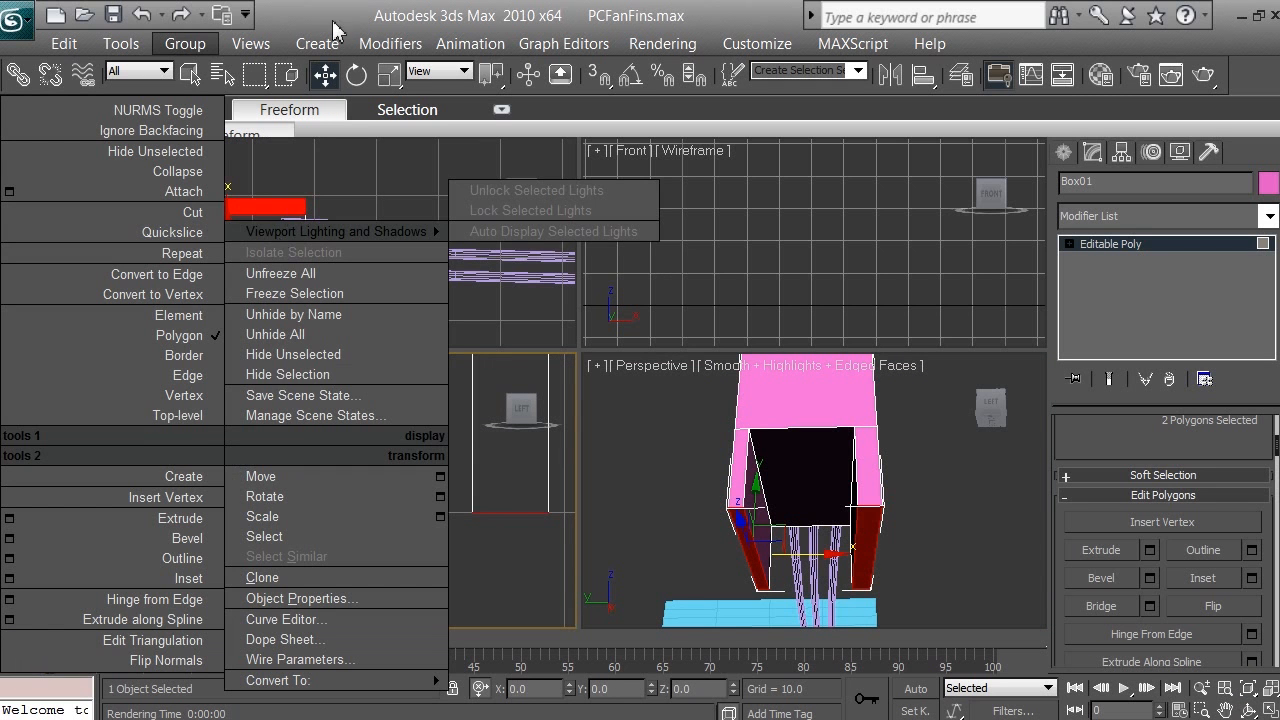
click(337, 21)
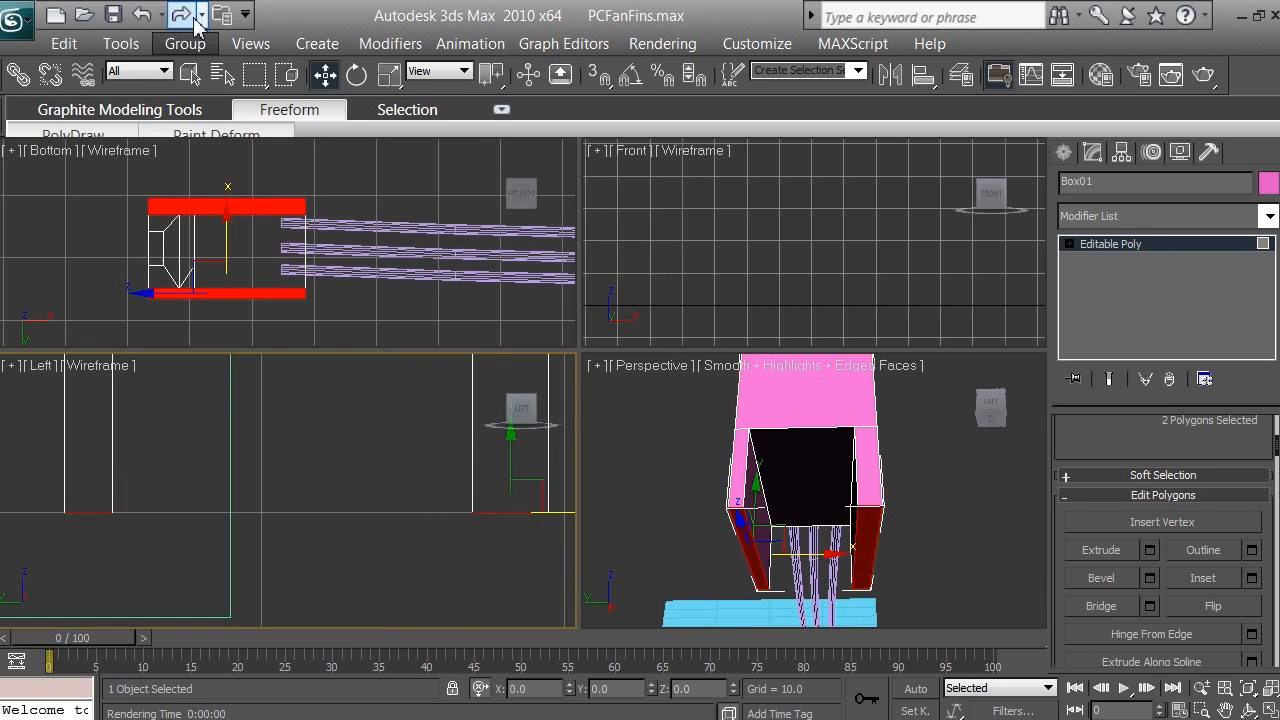
click(332, 86)
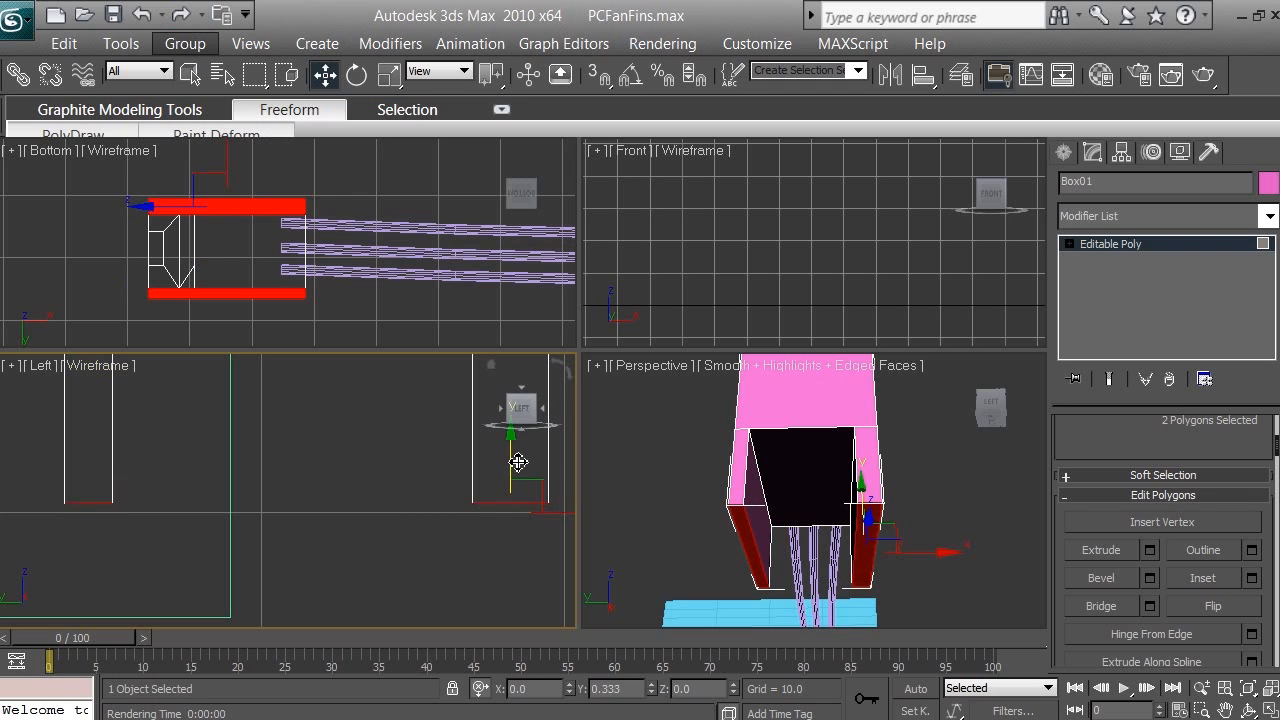
drag(518, 450, 512, 505)
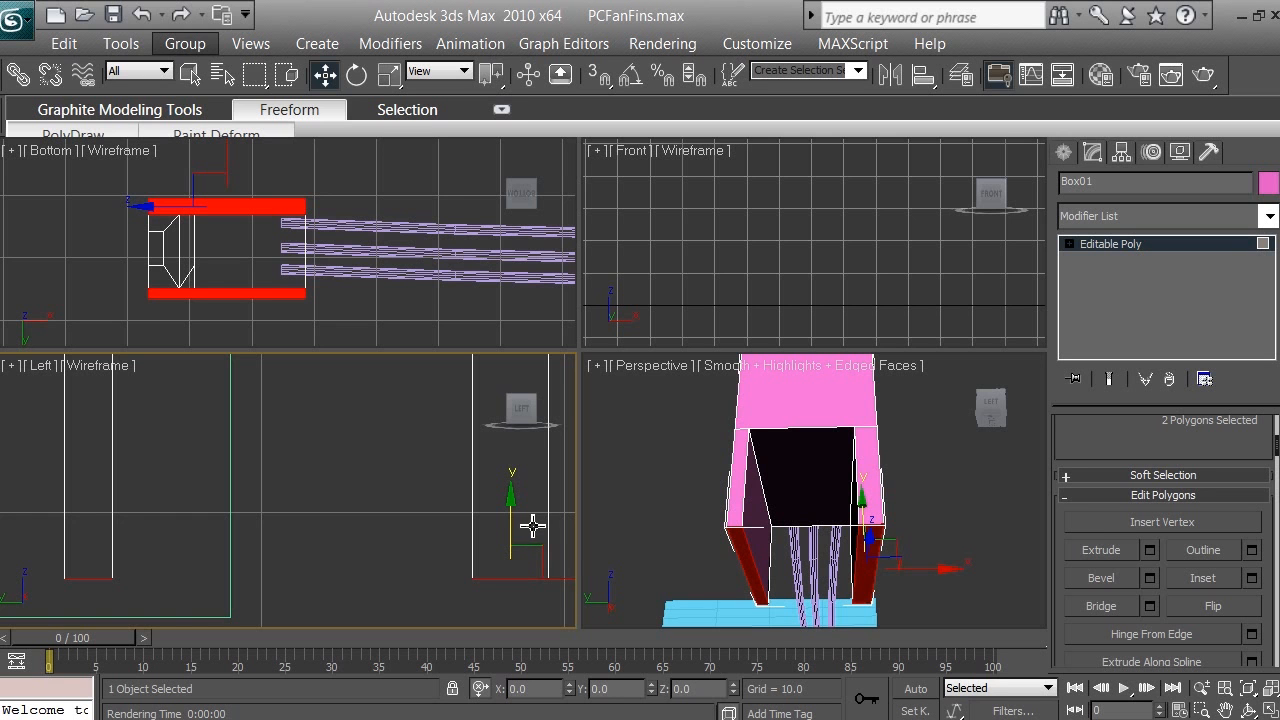
Step: Set the transform center to Use Transform Coordinate Center, raise the two end polygons to shorten the walls, and leave polygon editing
click(492, 84)
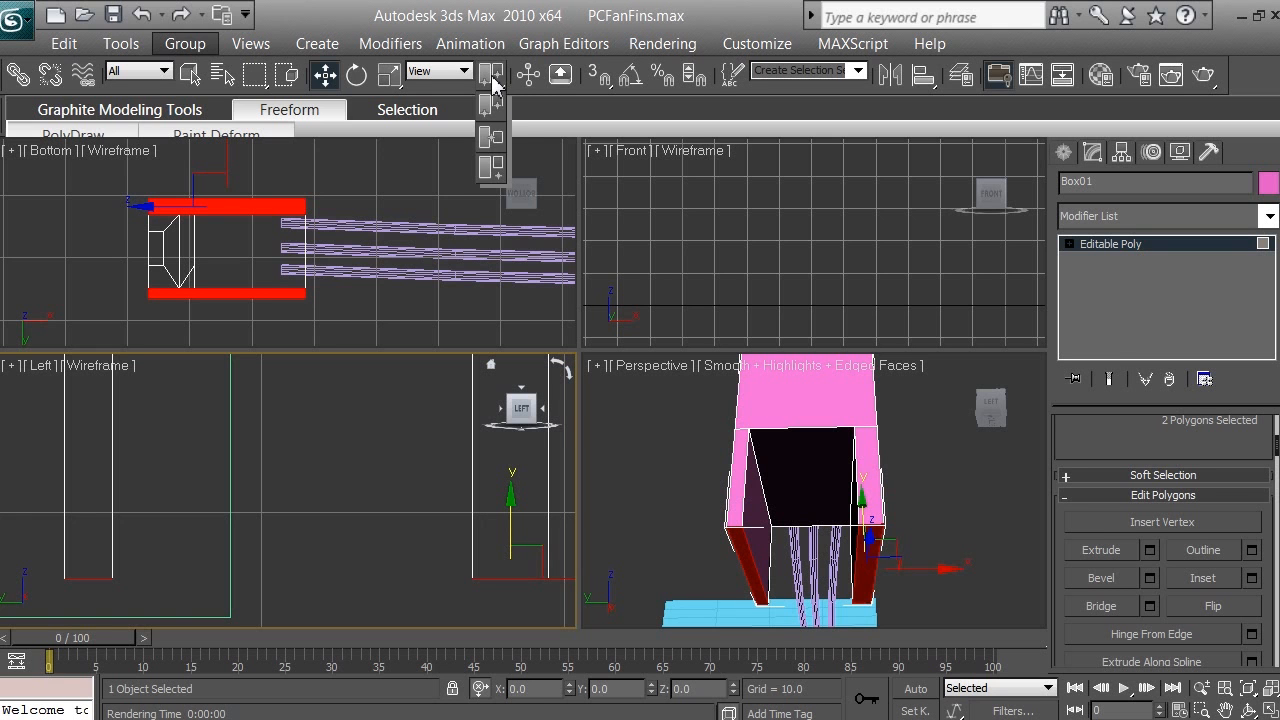
drag(494, 86, 492, 170)
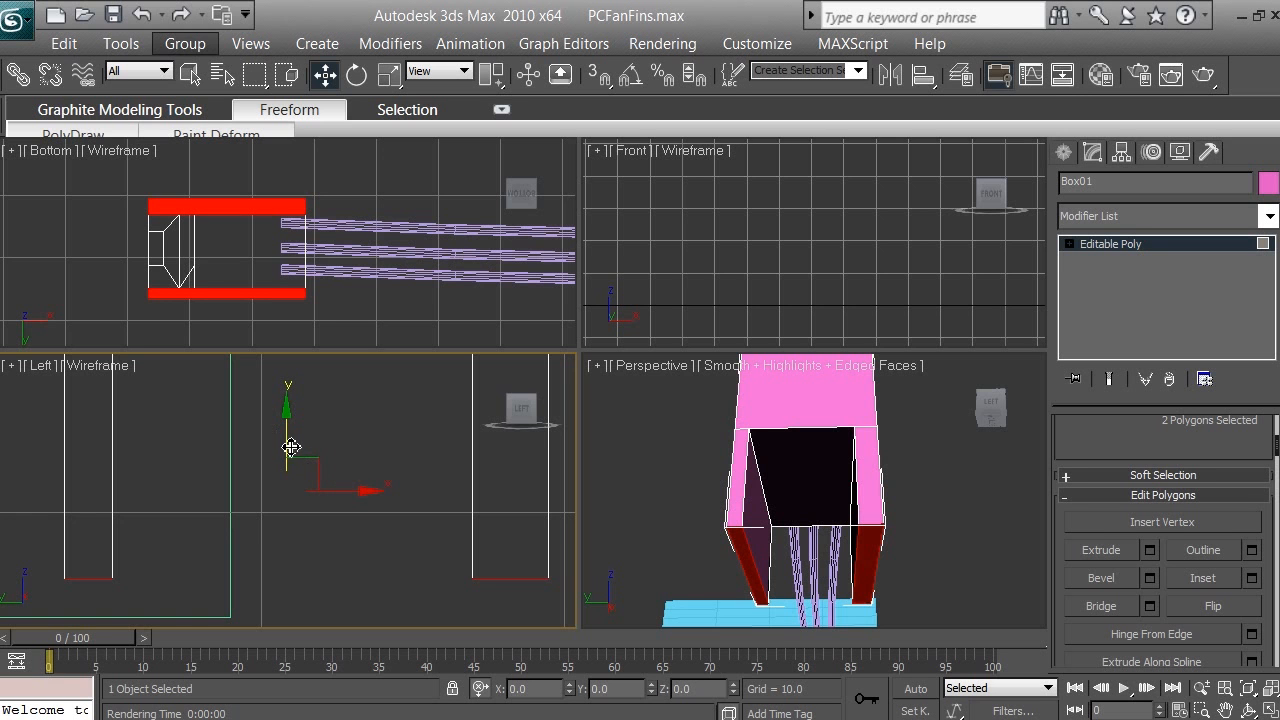
drag(290, 447, 291, 400)
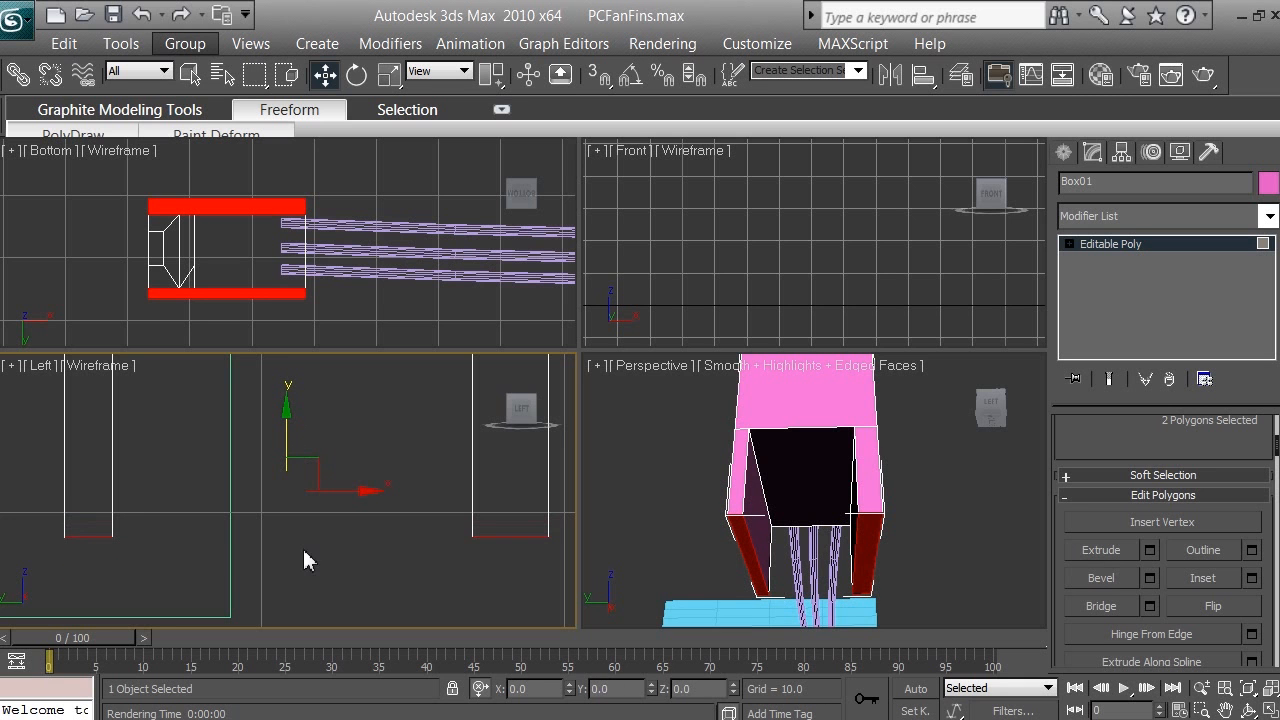
drag(291, 449, 337, 223)
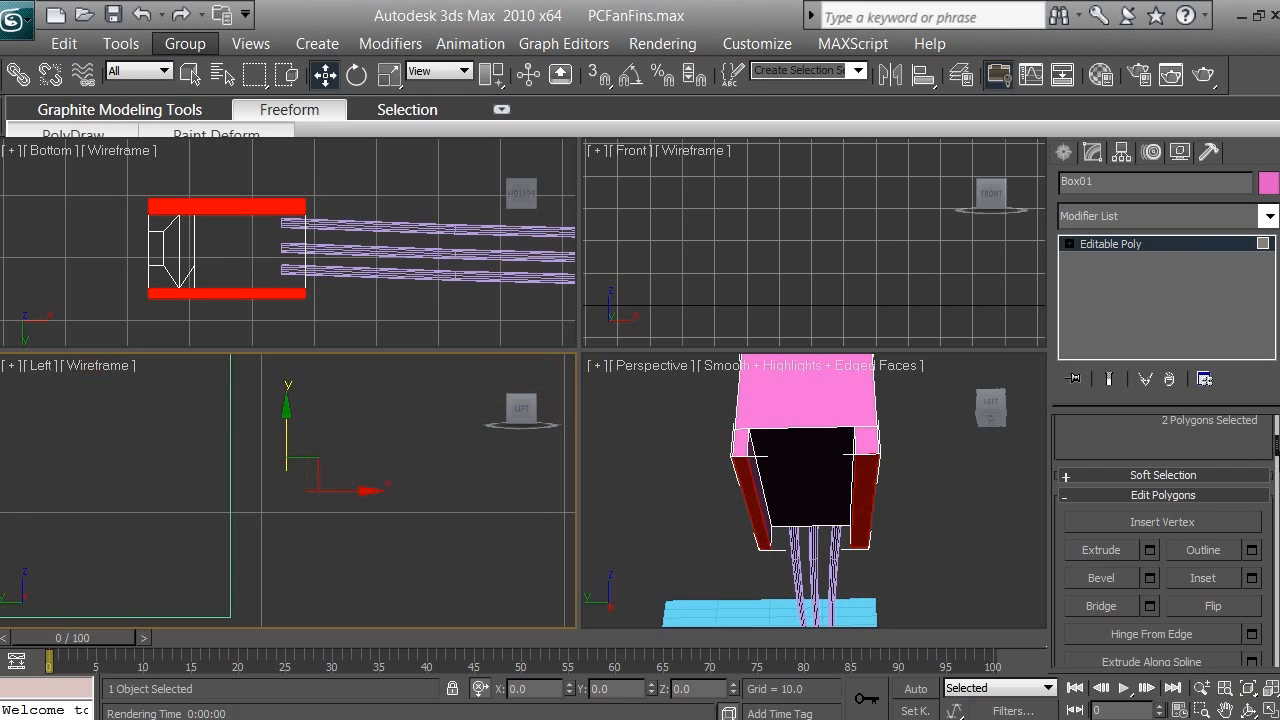
scroll(1276, 455, up, 5)
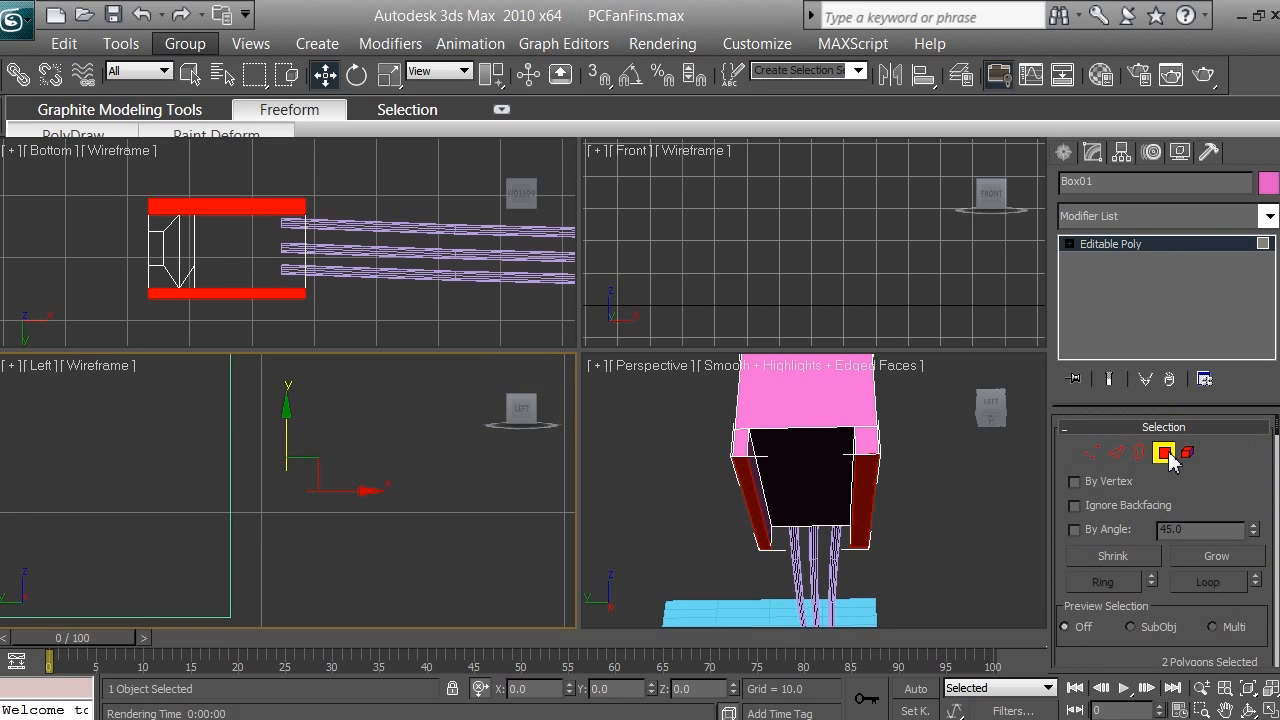
click(1166, 456)
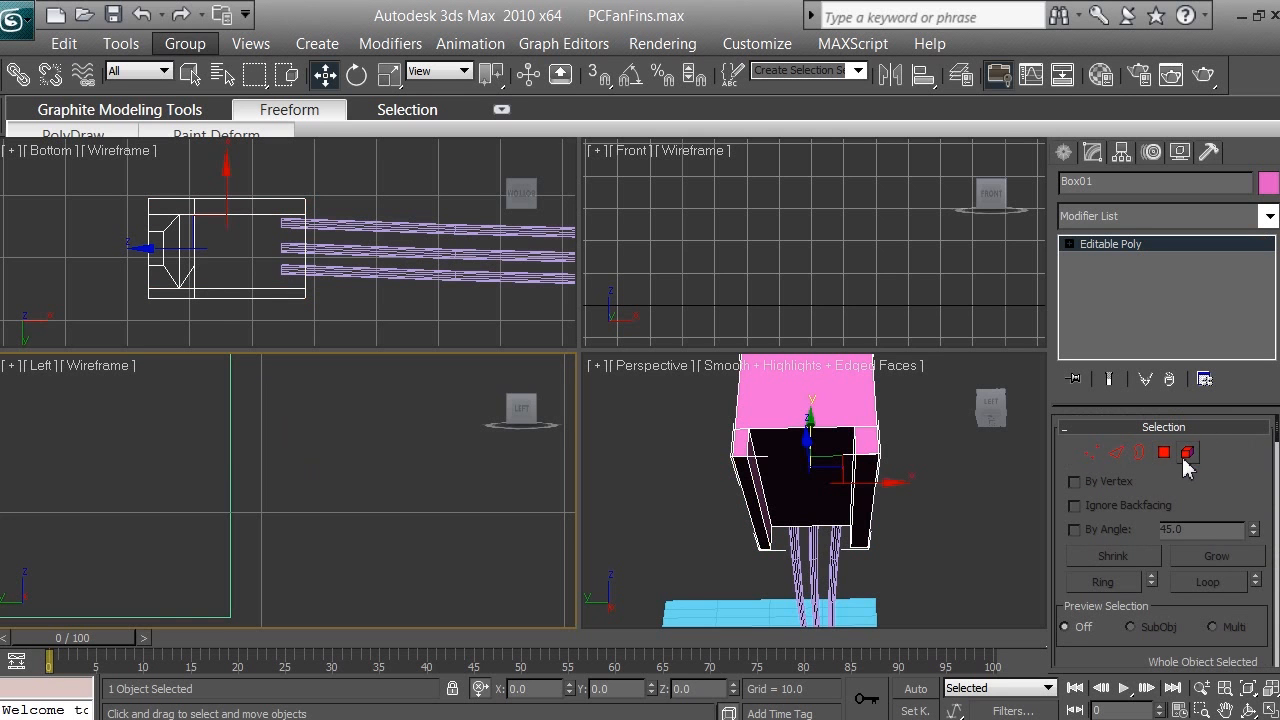
Step: Change the Bottom viewport to a Top view with the box enlarged in it, and orbit the perspective to show the box's upper face
click(1249, 710)
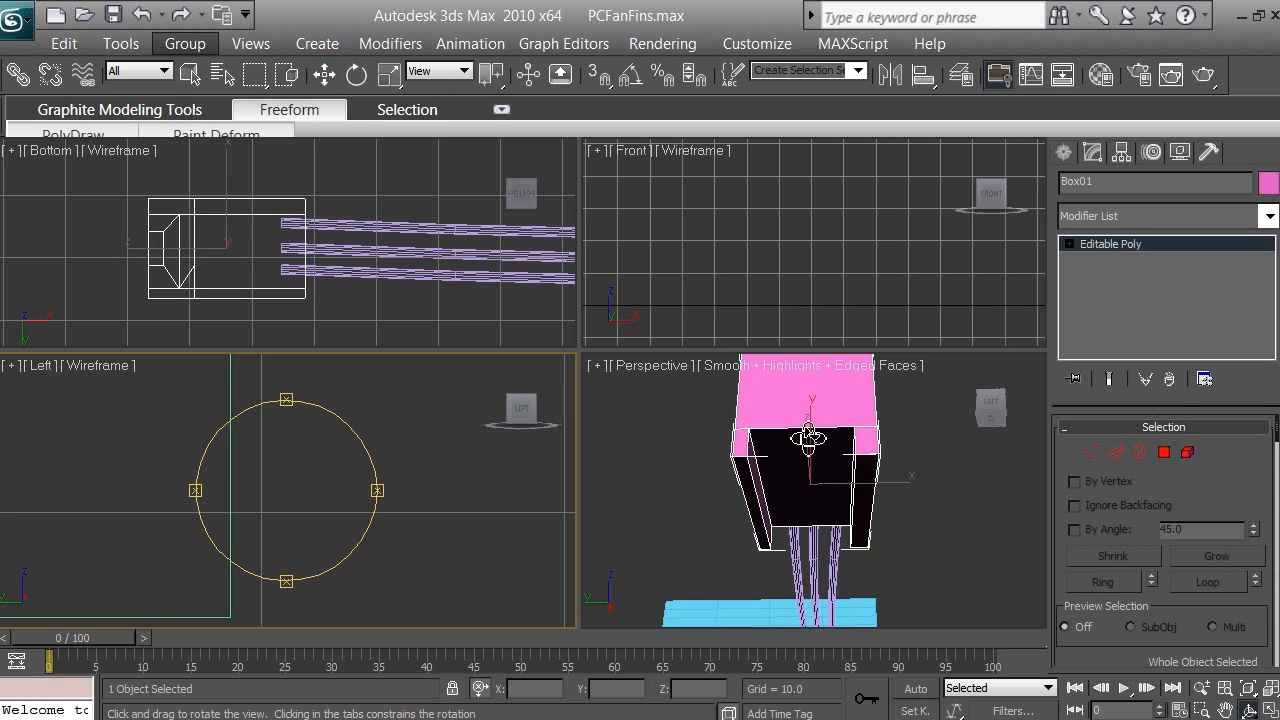
click(808, 437)
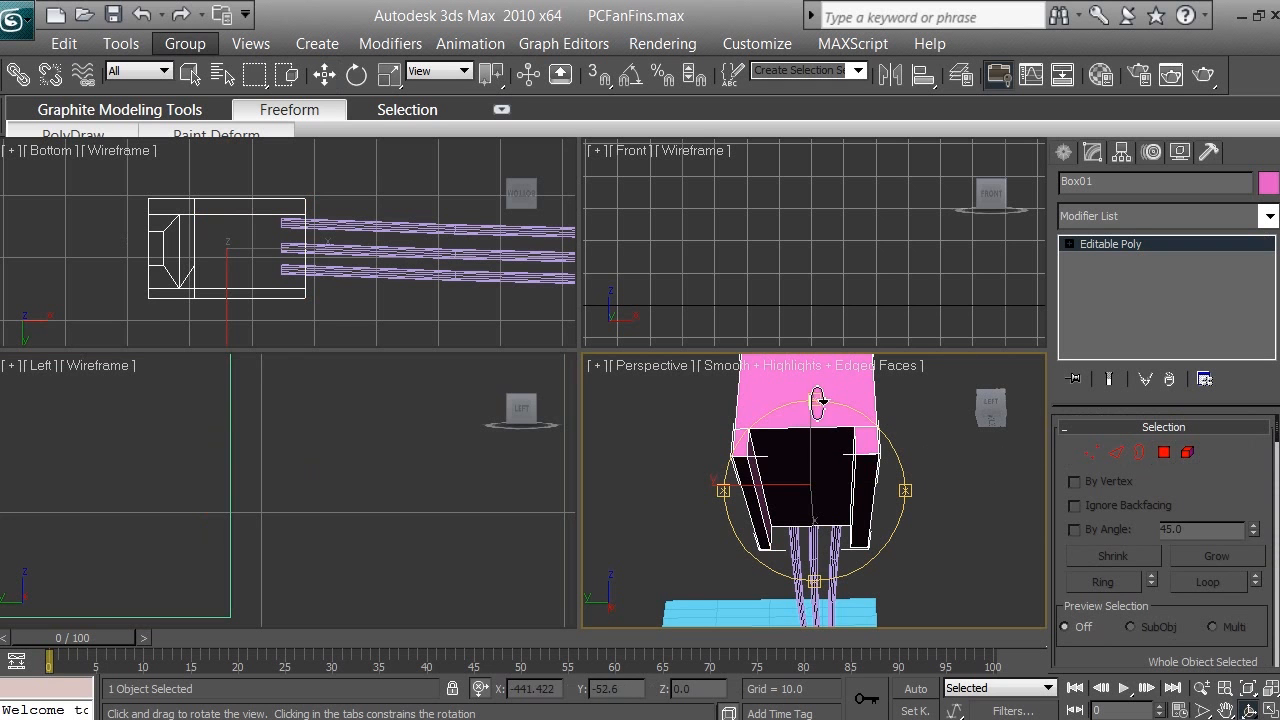
drag(818, 402, 793, 588)
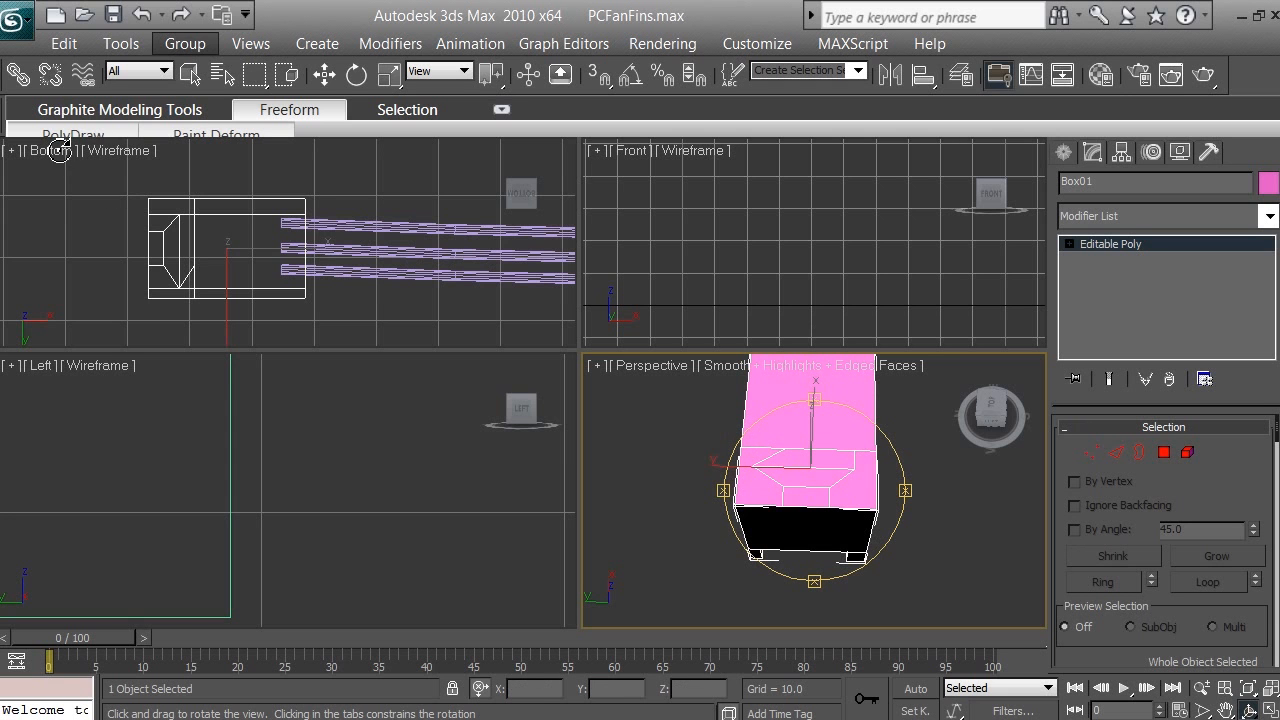
right_click(106, 226)
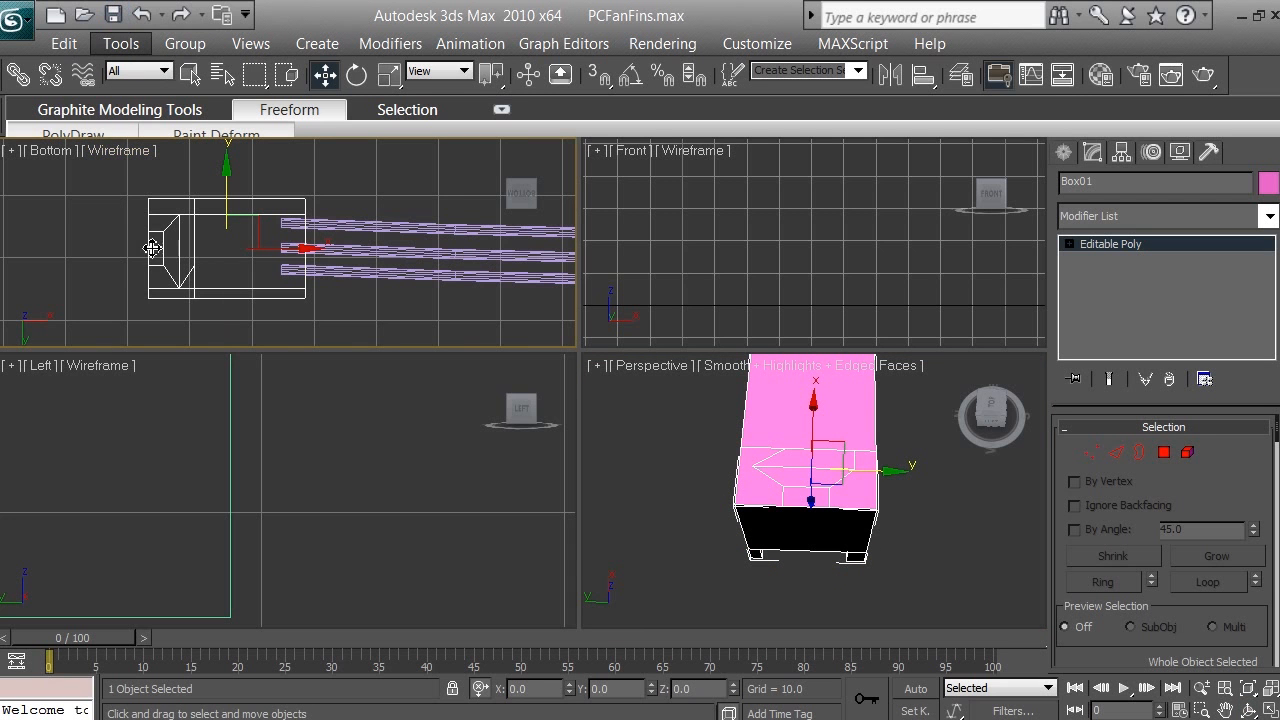
click(52, 152)
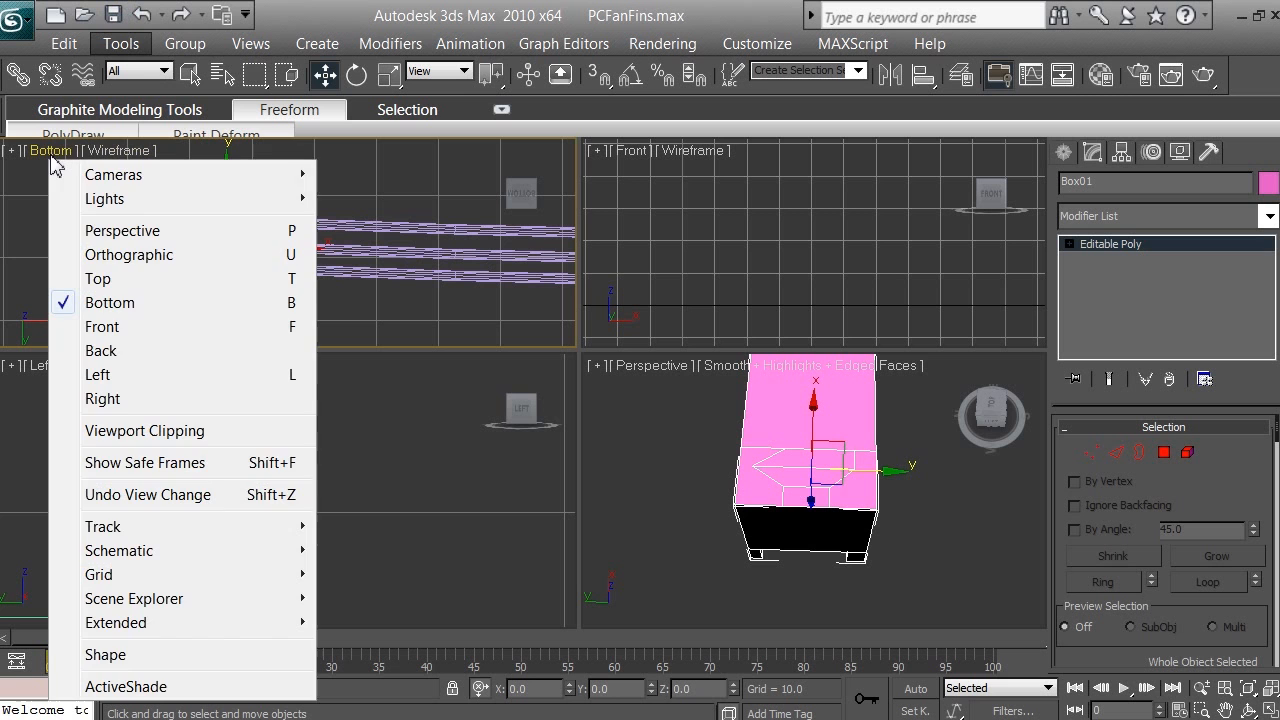
click(113, 298)
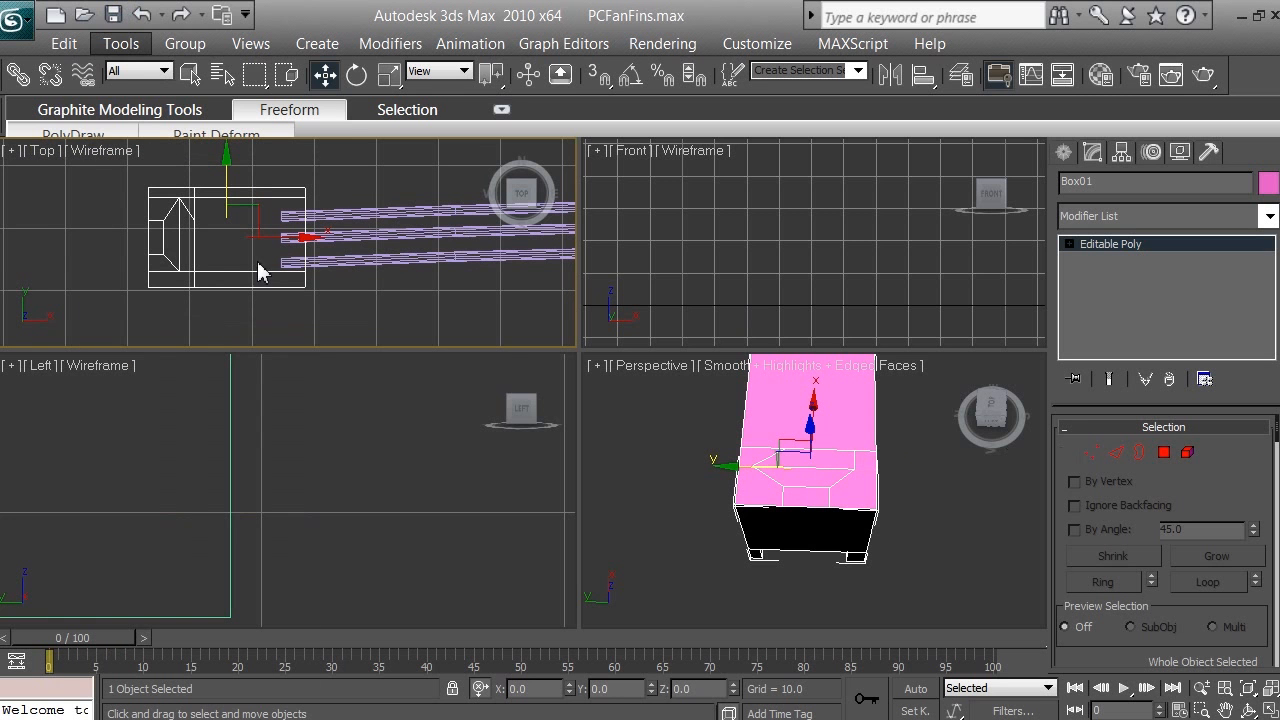
click(1223, 708)
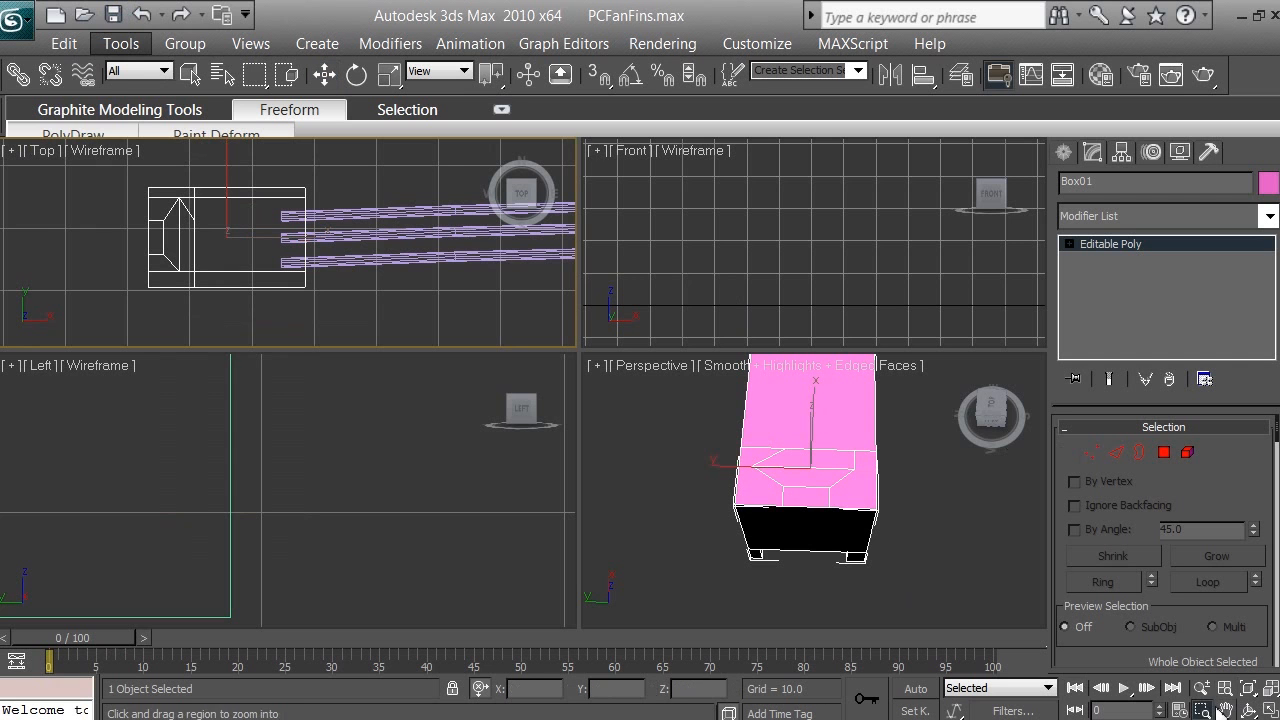
click(1201, 688)
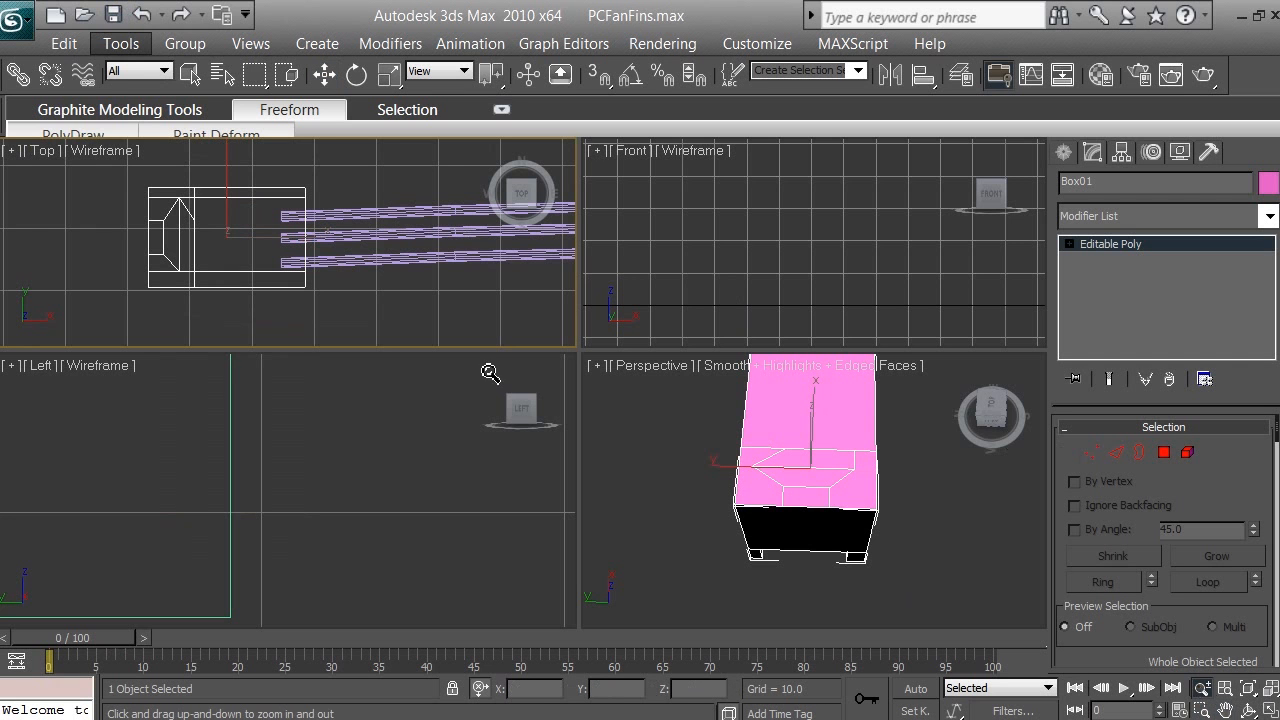
drag(161, 230, 162, 195)
click(1225, 708)
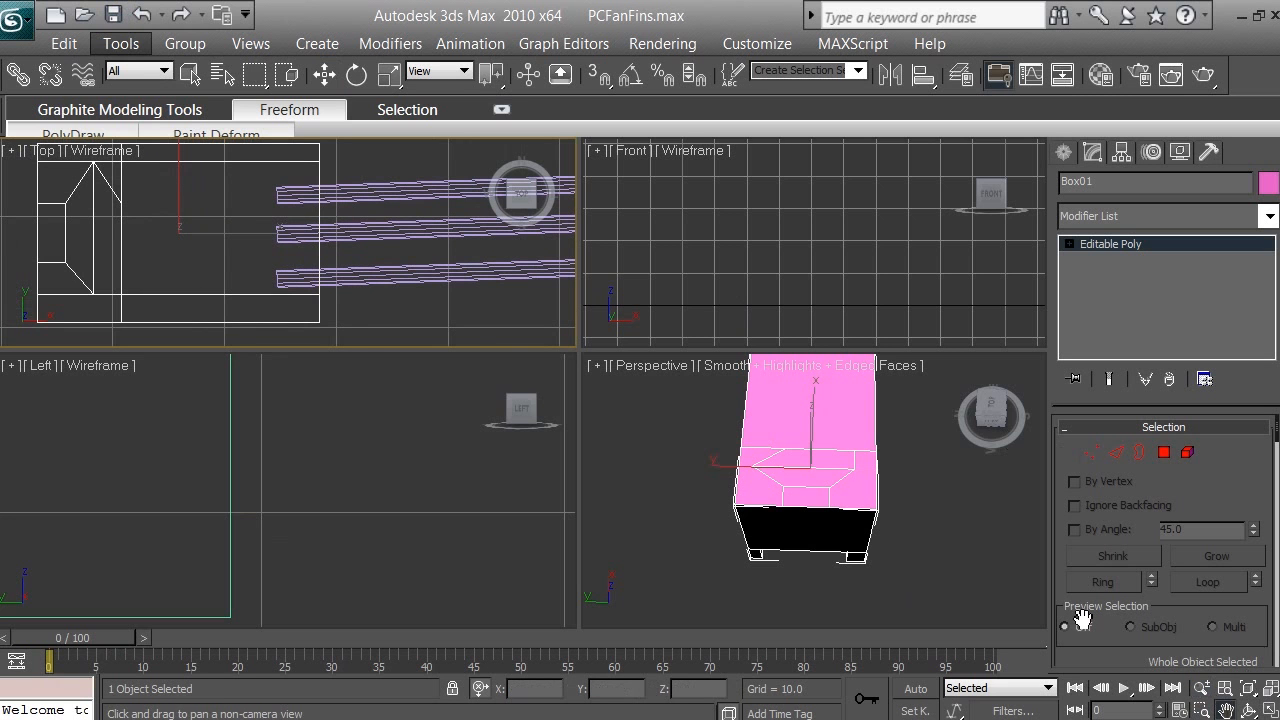
drag(172, 270, 337, 274)
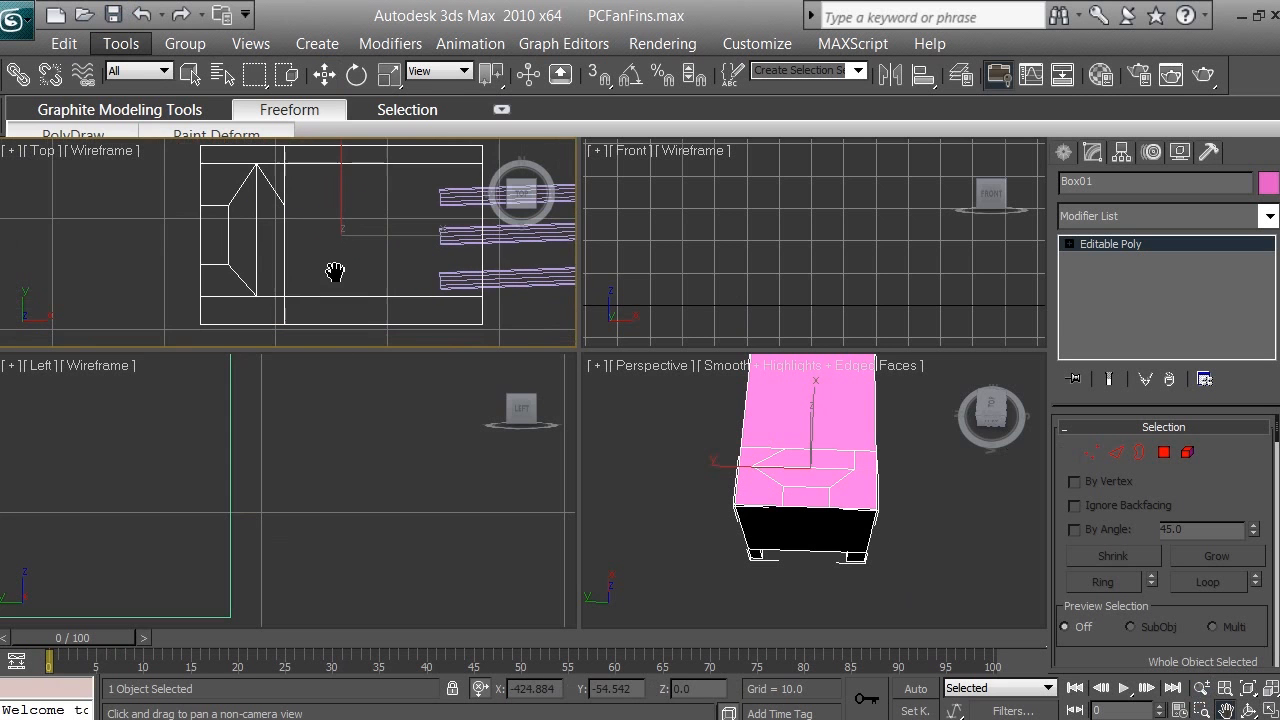
Step: Move the misaligned vertices on the box's upper face inward, level with the small inner rectangle's rows, to form a straight grid
click(1095, 457)
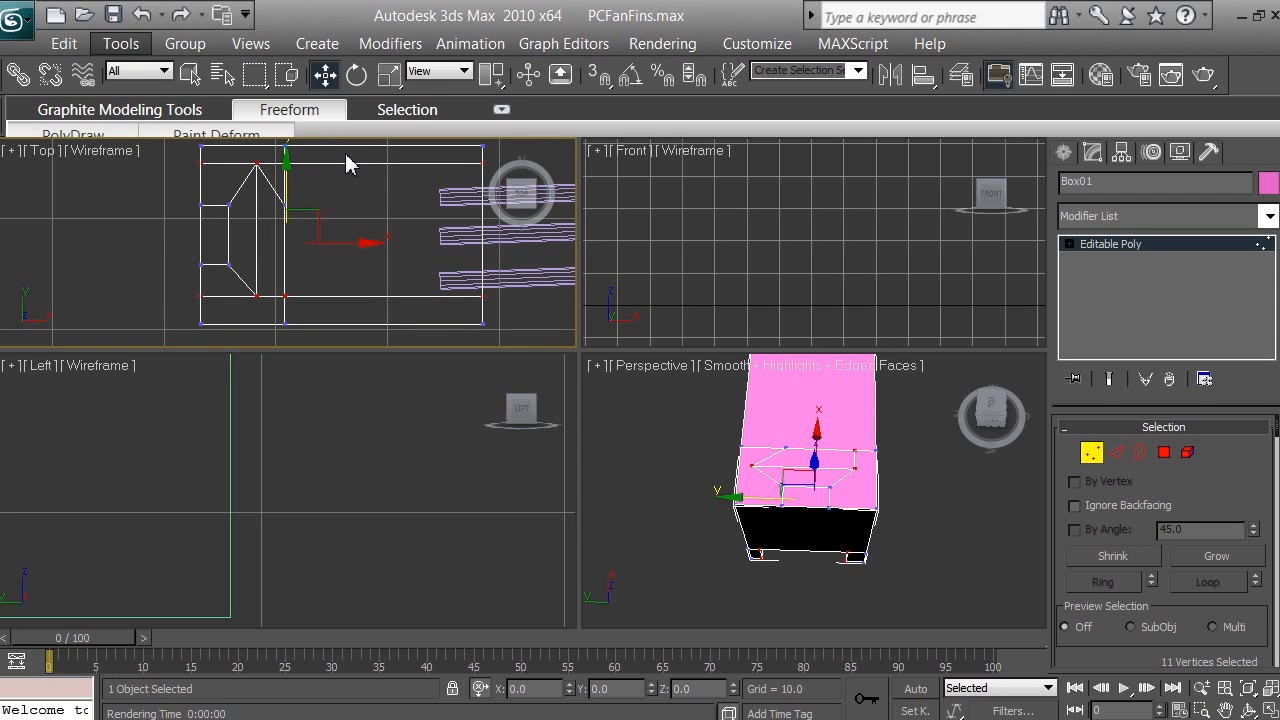
click(261, 165)
drag(292, 170, 293, 210)
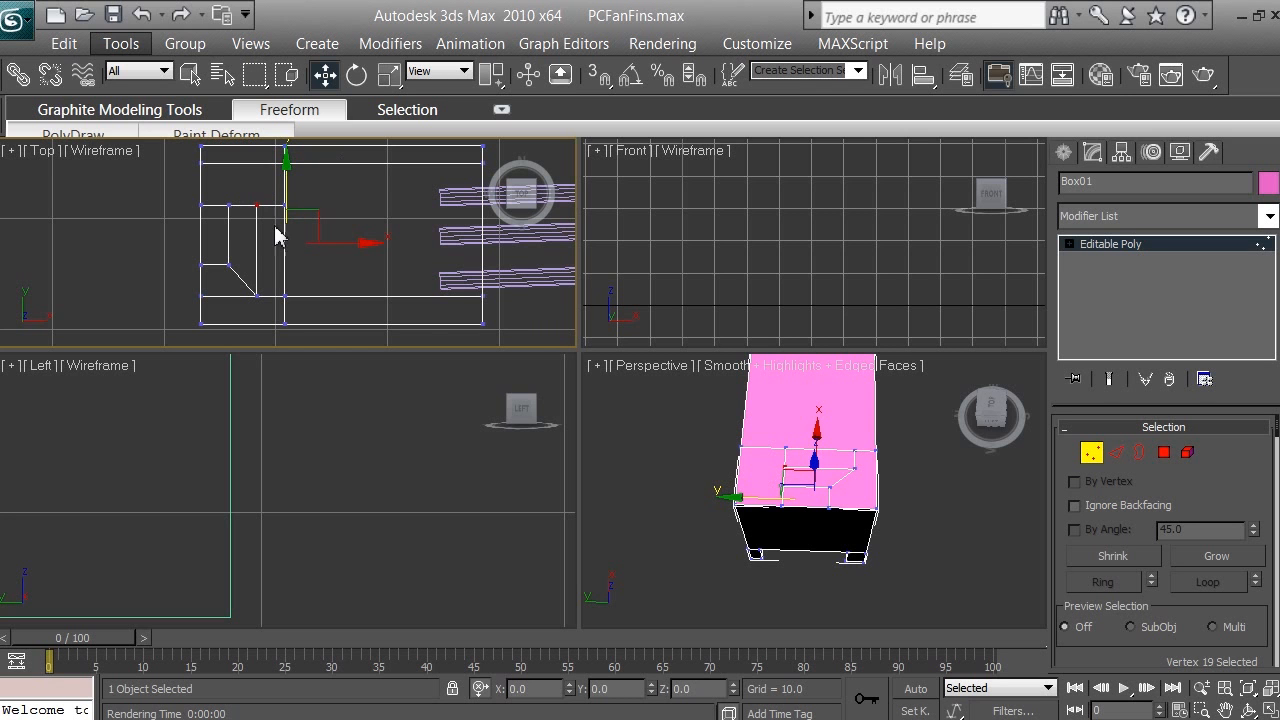
scroll(266, 250, up, 4)
scroll(266, 250, down, 2)
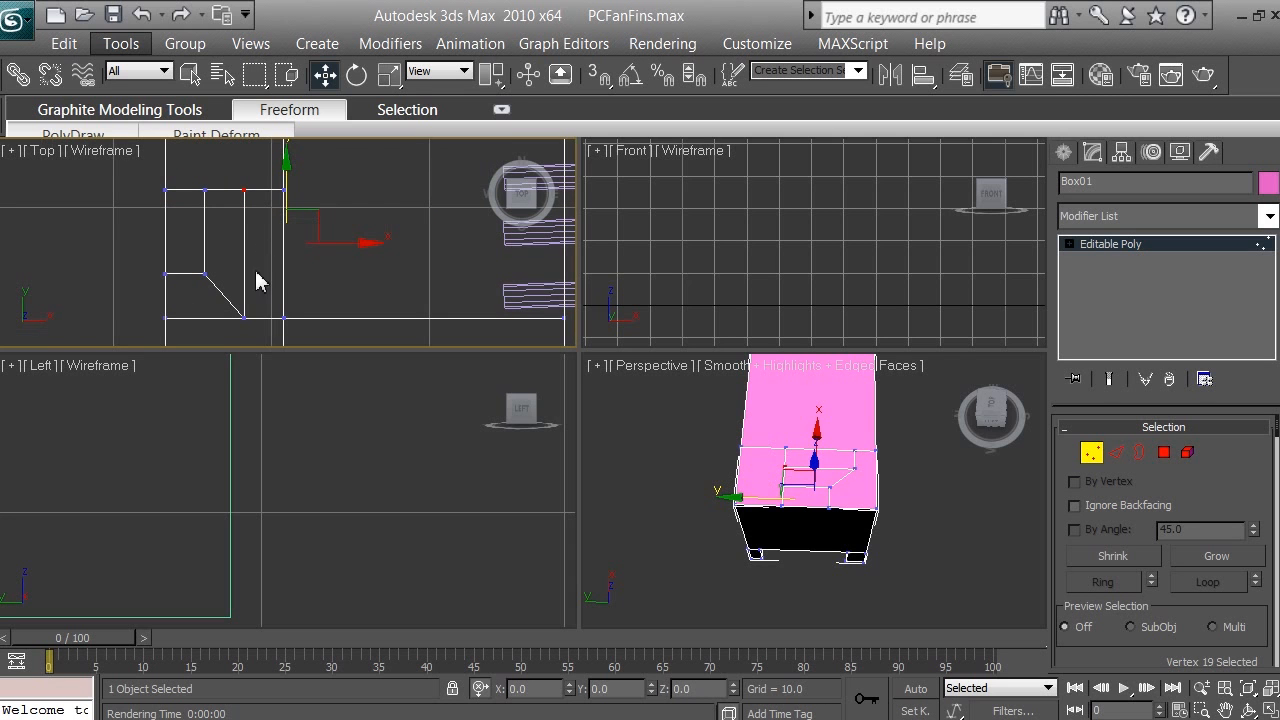
click(246, 320)
drag(289, 191, 293, 149)
drag(292, 206, 299, 161)
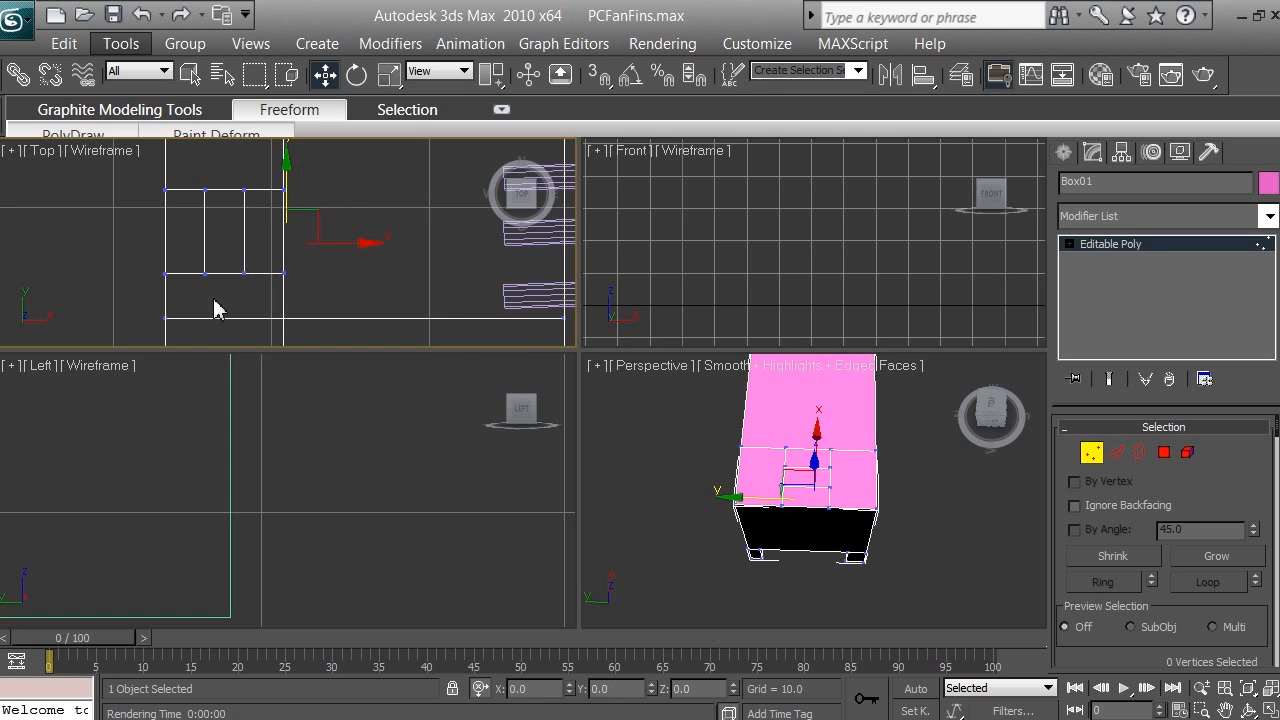
Step: Select the ten vertices on one side of the box and, using the pivot point center, move them outward along Y to widen it
drag(814, 597, 912, 436)
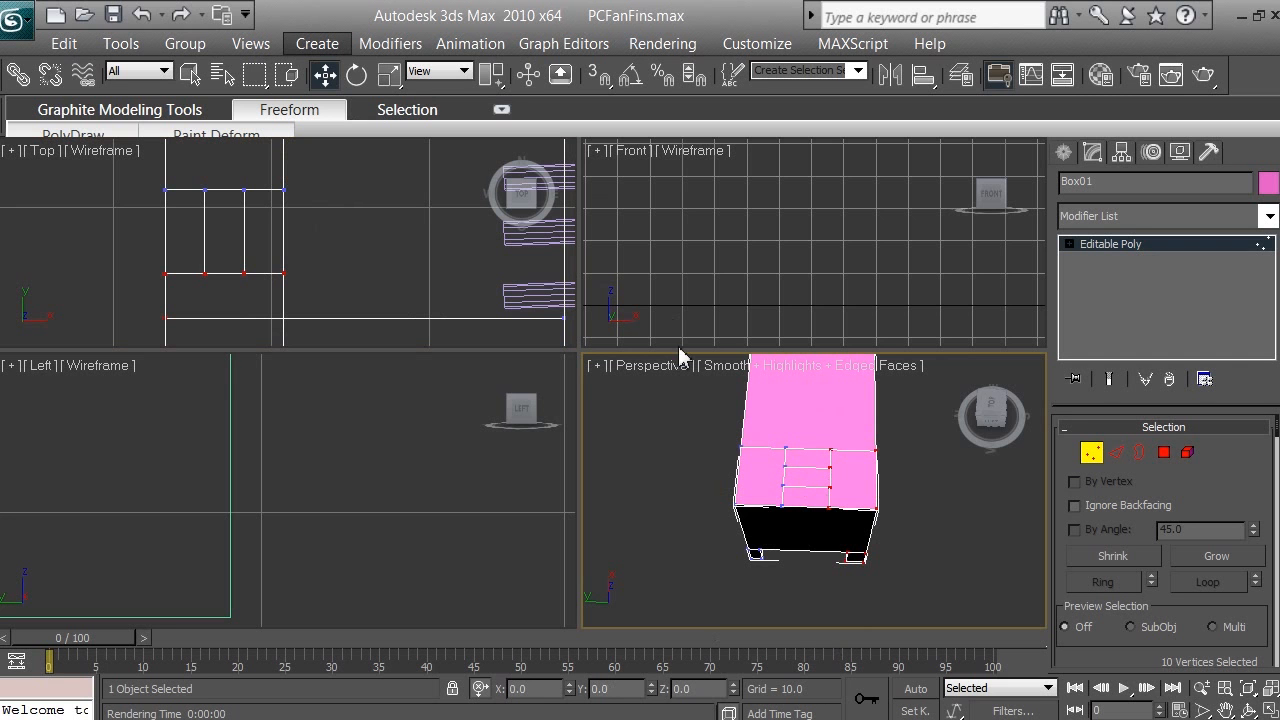
right_click(833, 500)
key(Escape)
click(491, 86)
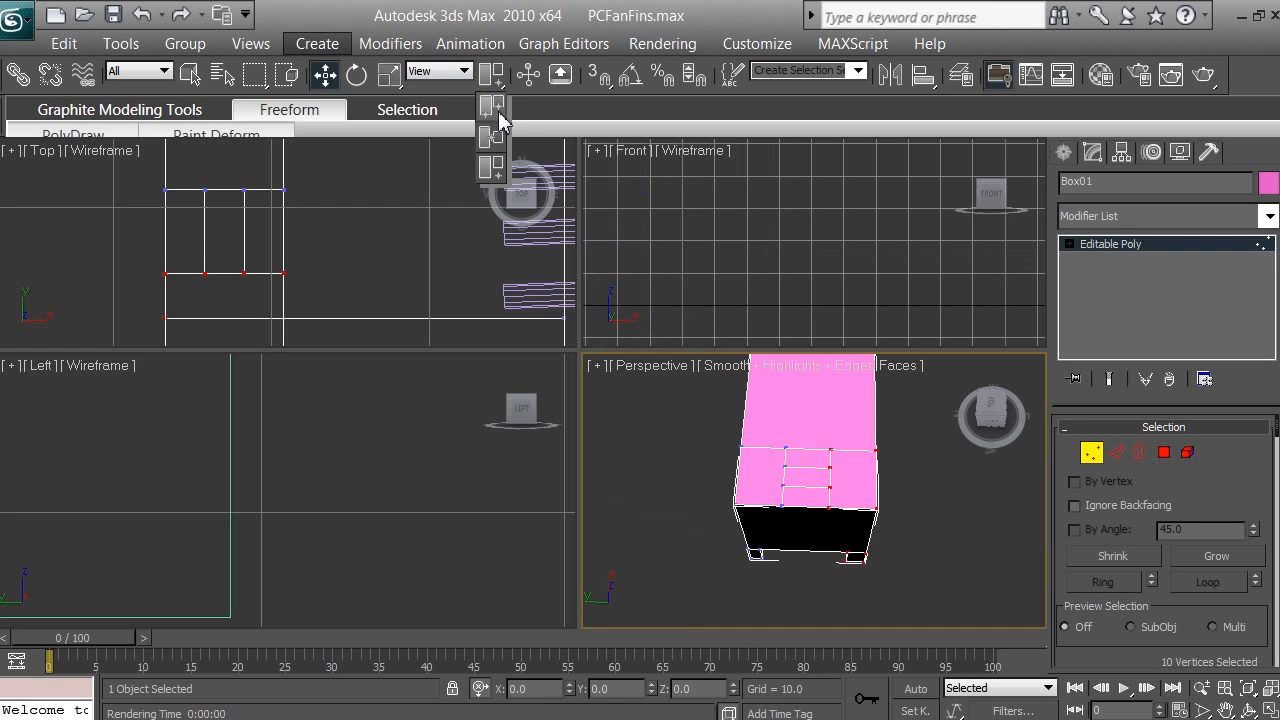
click(498, 112)
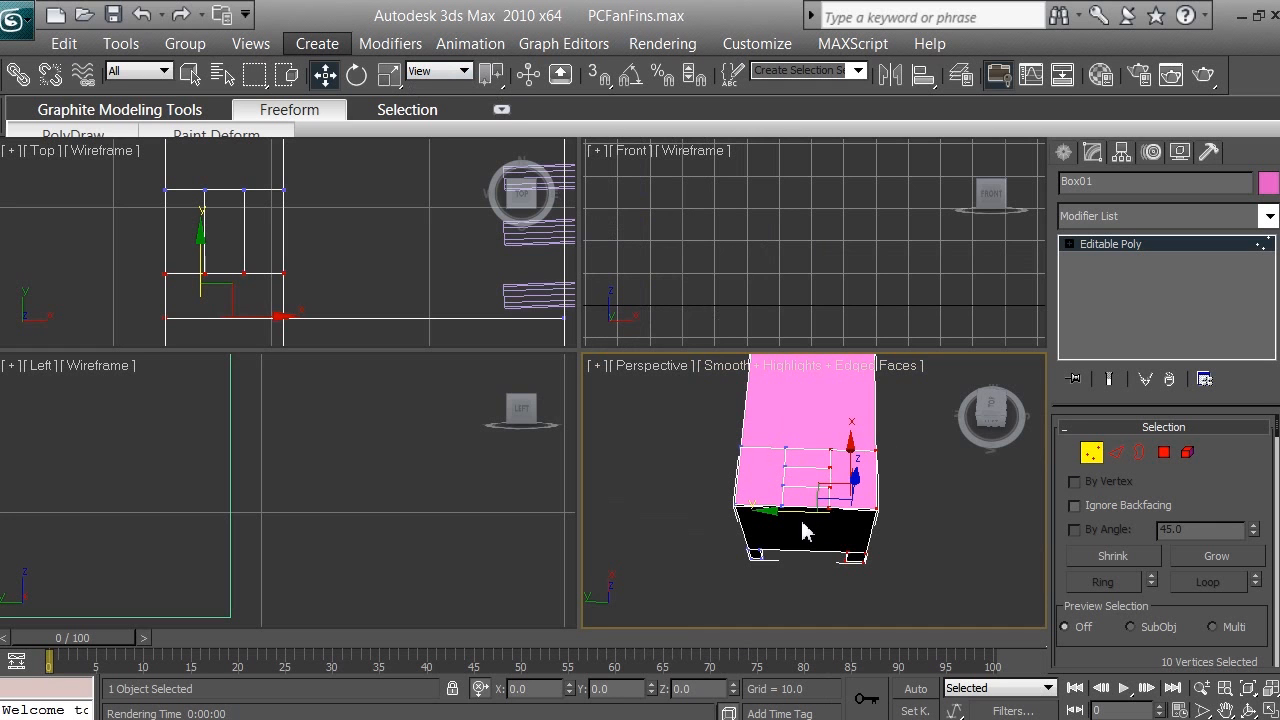
click(490, 80)
drag(776, 512, 834, 509)
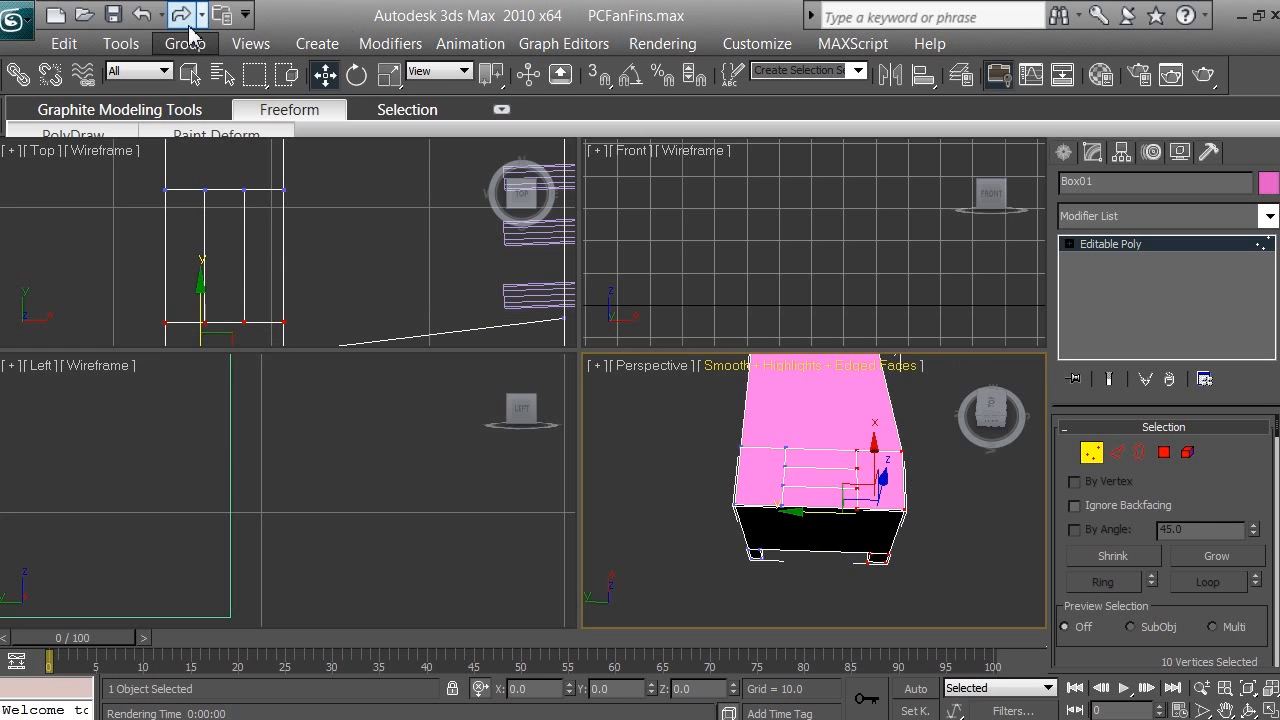
Step: Undo the outward move of the ten vertices on the box's side and clear the vertex selection
click(141, 14)
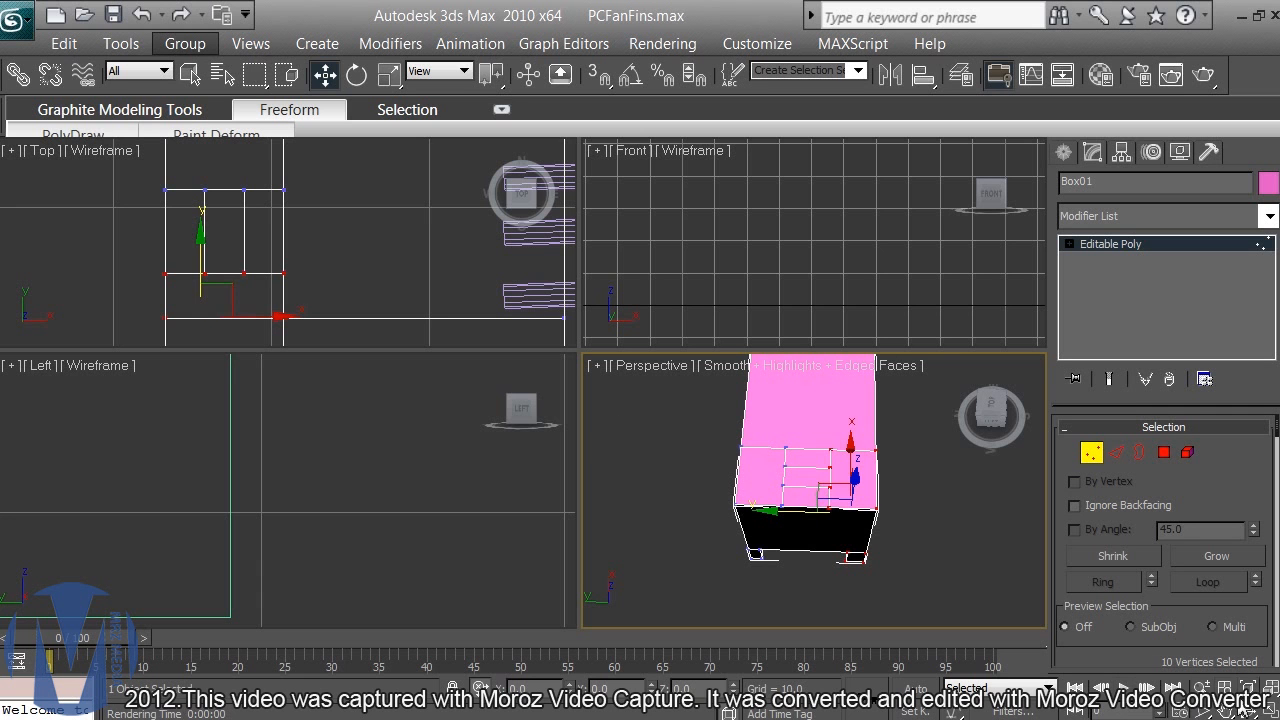
click(1244, 706)
drag(826, 408, 829, 429)
key(w)
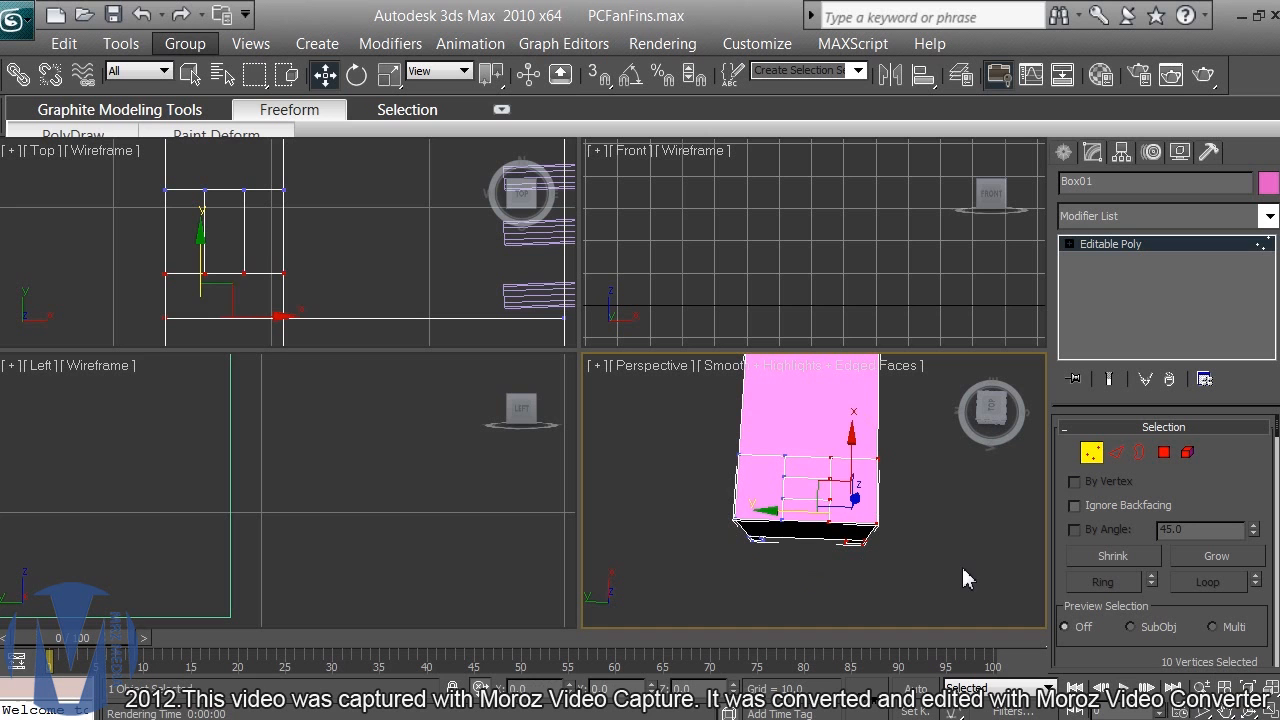
click(964, 578)
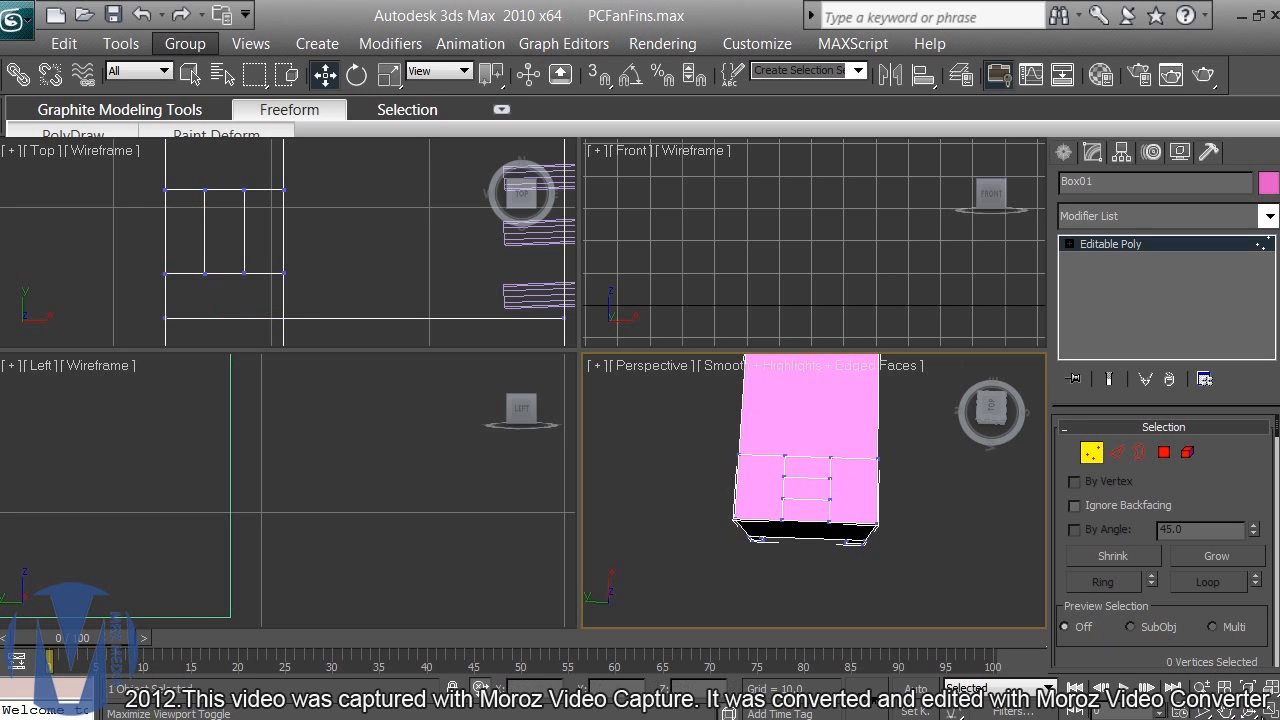
Step: From a straight-down perspective view, select the ten vertices on one side of the box, check them from an angle, and clear the selection
click(1244, 706)
drag(820, 398, 818, 422)
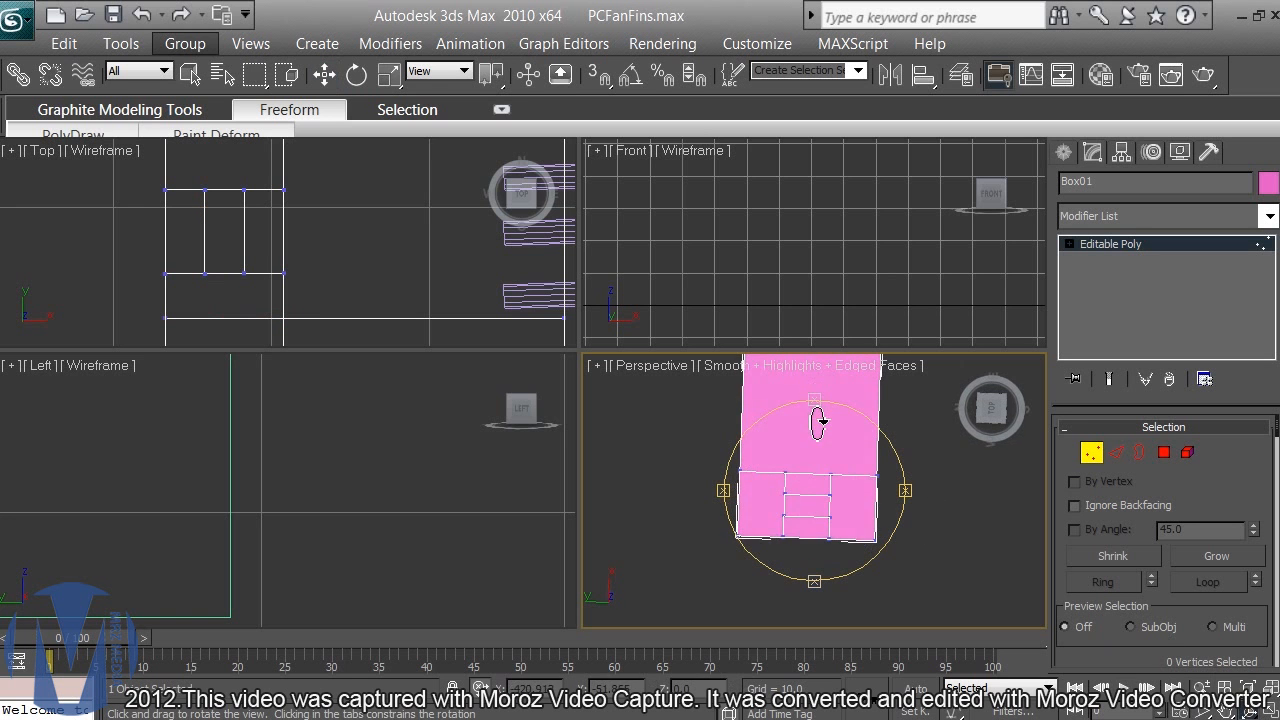
key(w)
drag(893, 456, 811, 569)
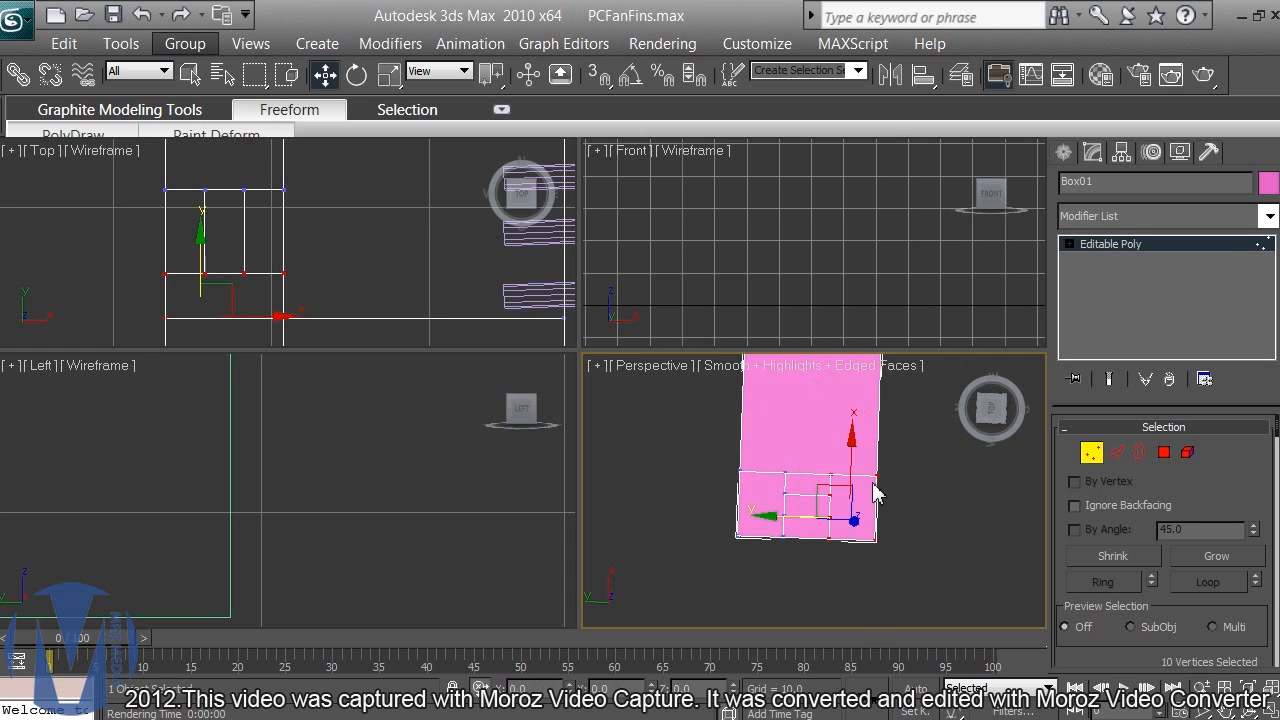
click(1244, 706)
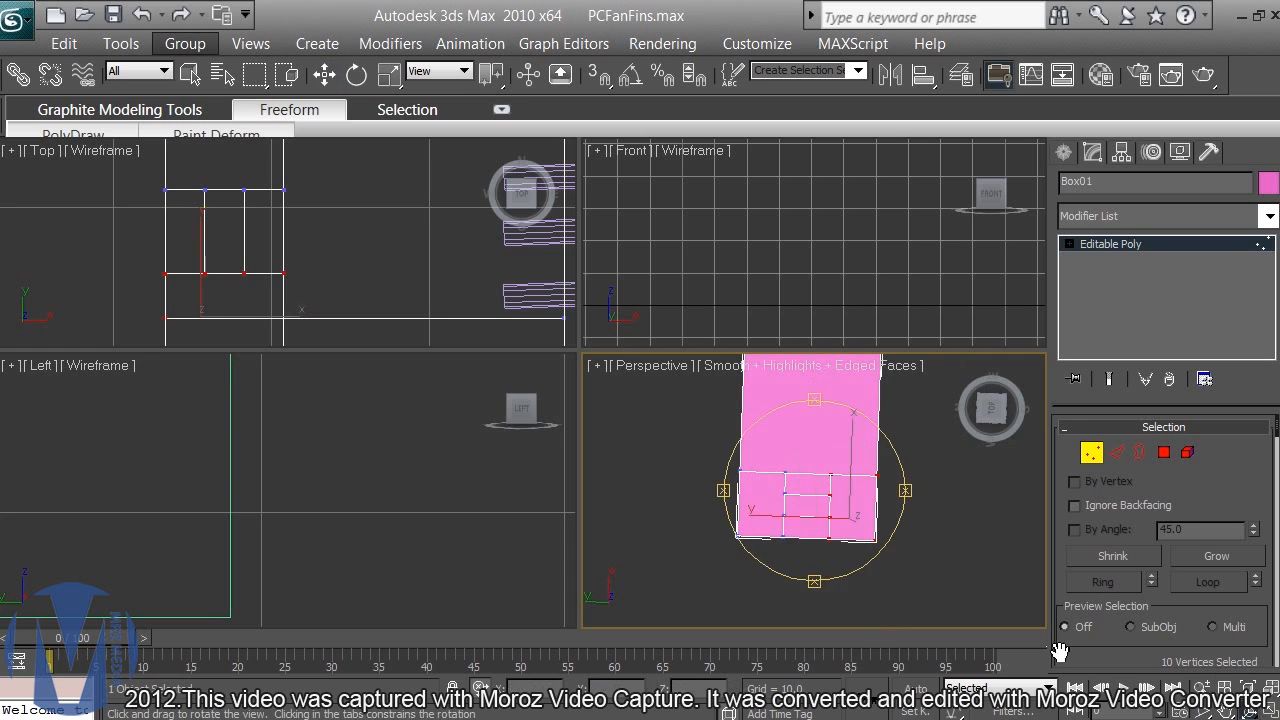
drag(817, 400, 828, 325)
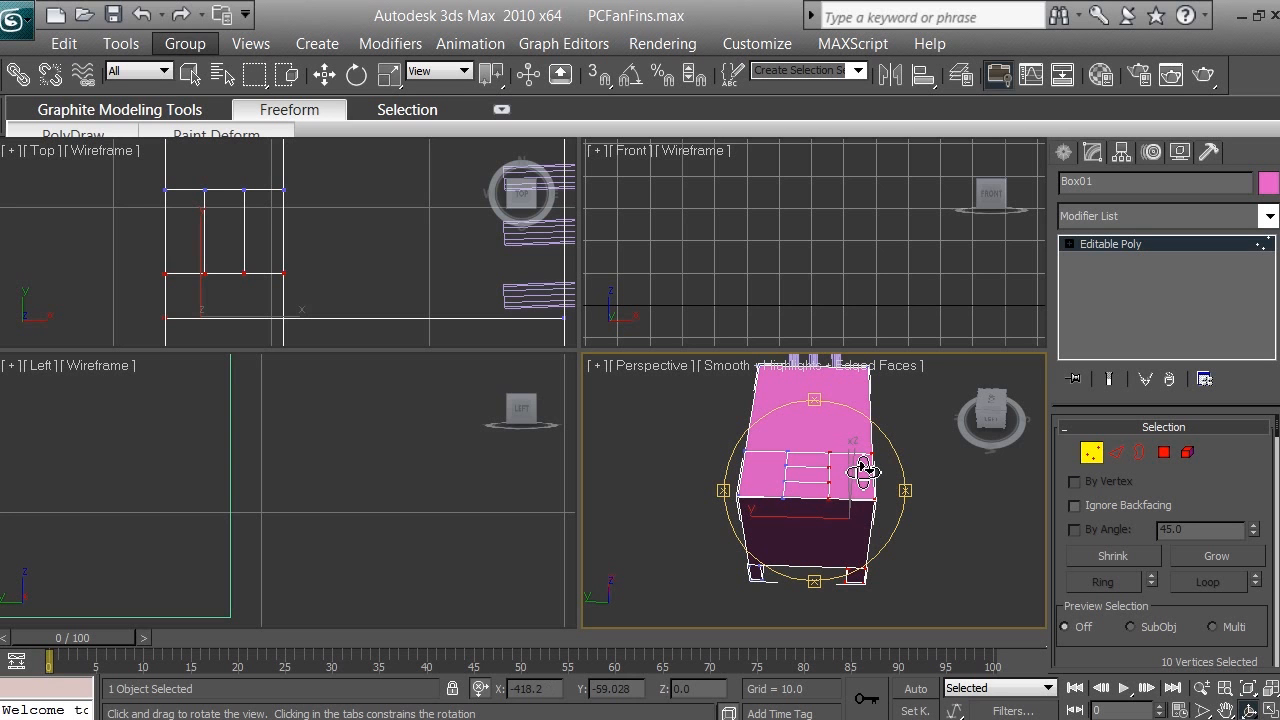
right_click(313, 291)
key(w)
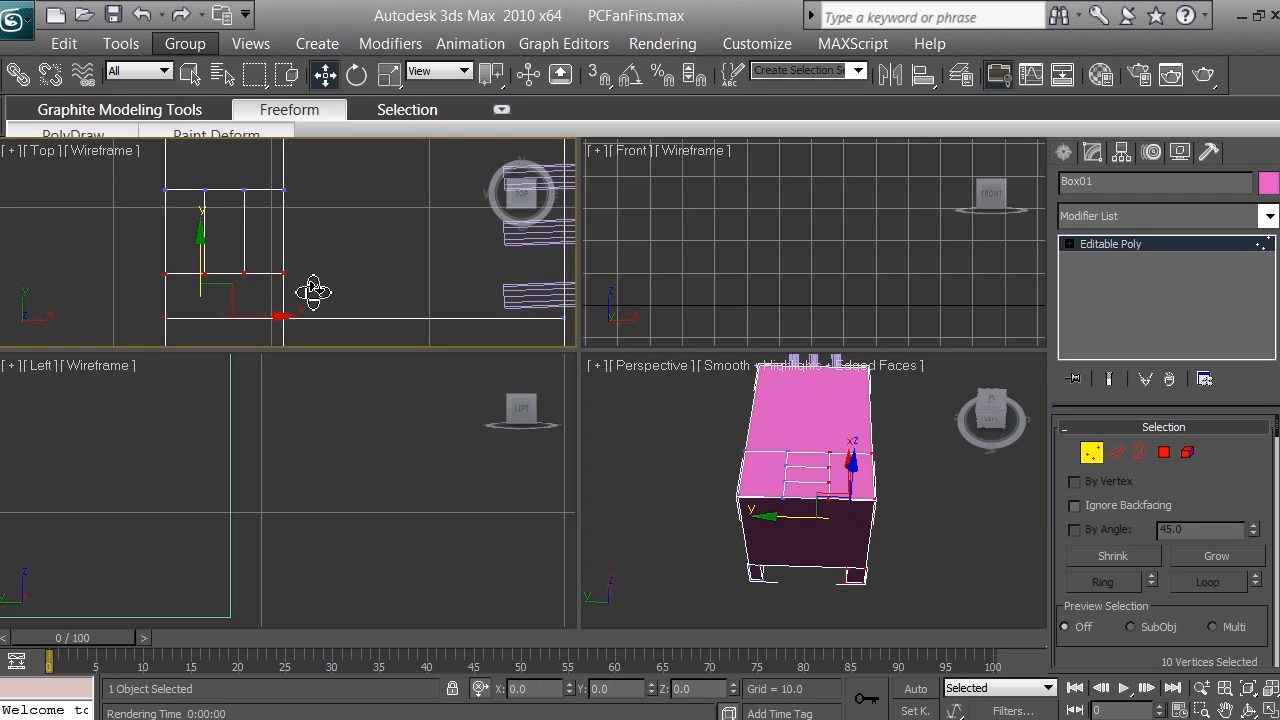
click(313, 291)
Step: In the Top viewport, select the small rectangle's vertices except those on the dividing line nearest the wires, and clear the selection
click(1225, 710)
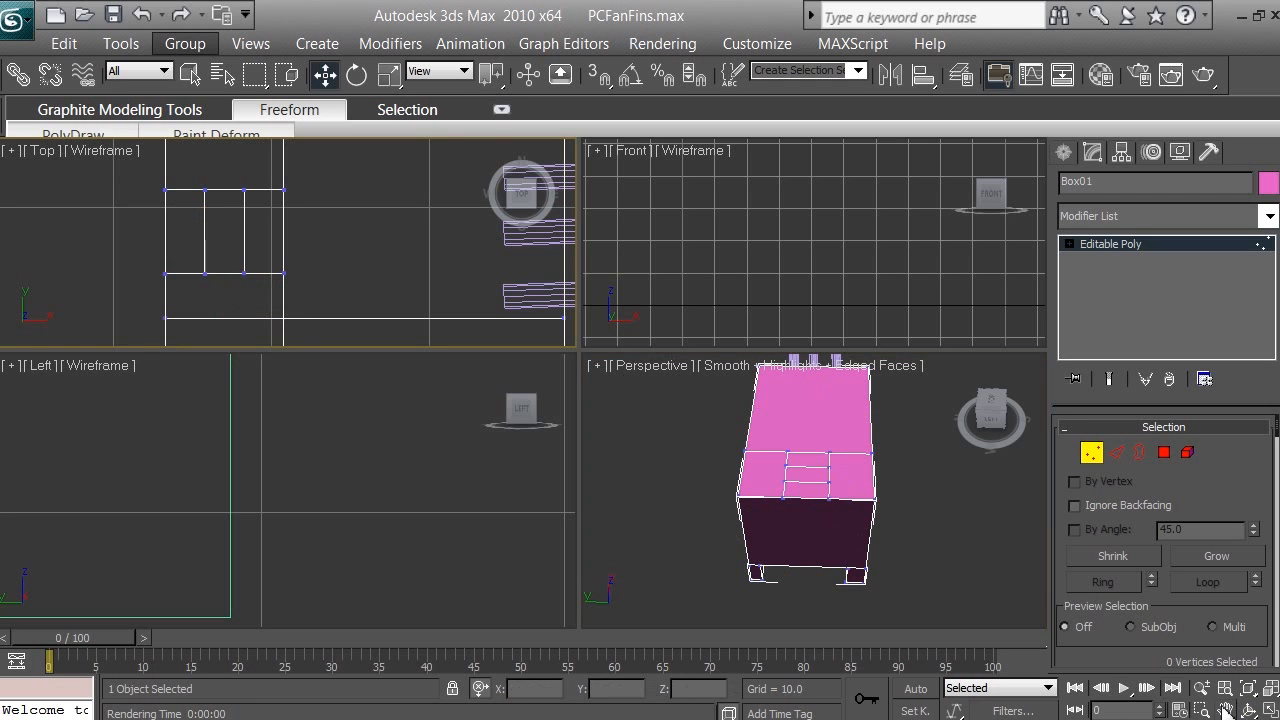
drag(306, 280, 363, 285)
right_click(152, 285)
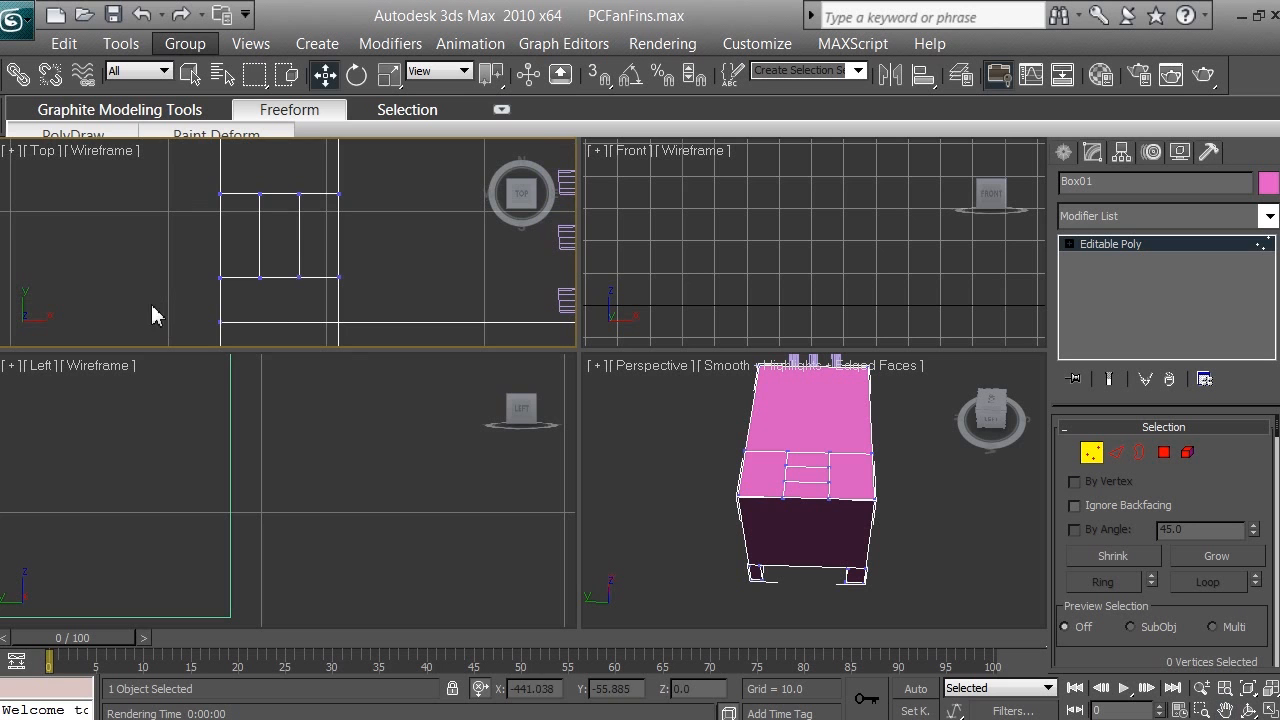
drag(152, 315, 315, 173)
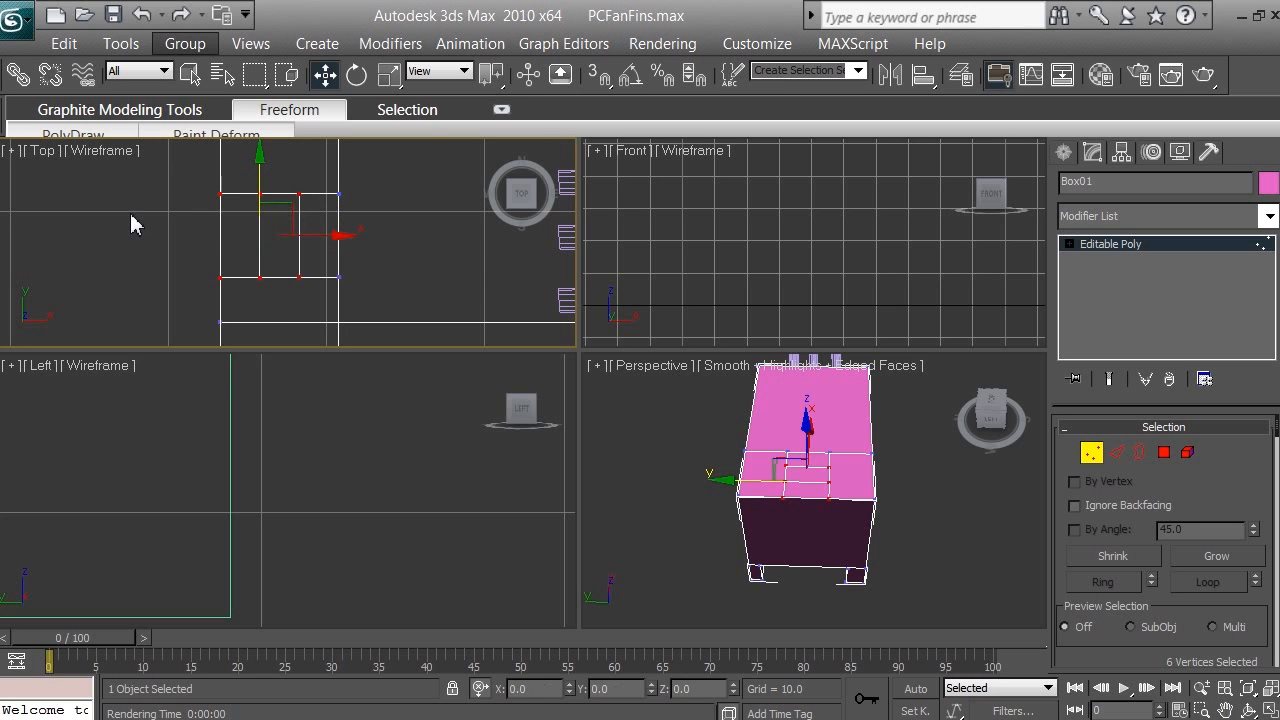
click(217, 263)
Step: Select the vertices at the box's outer end in the Top viewport, turn on Ignore Backfacing, and reselect including the next inner column
scroll(217, 263, down, 3)
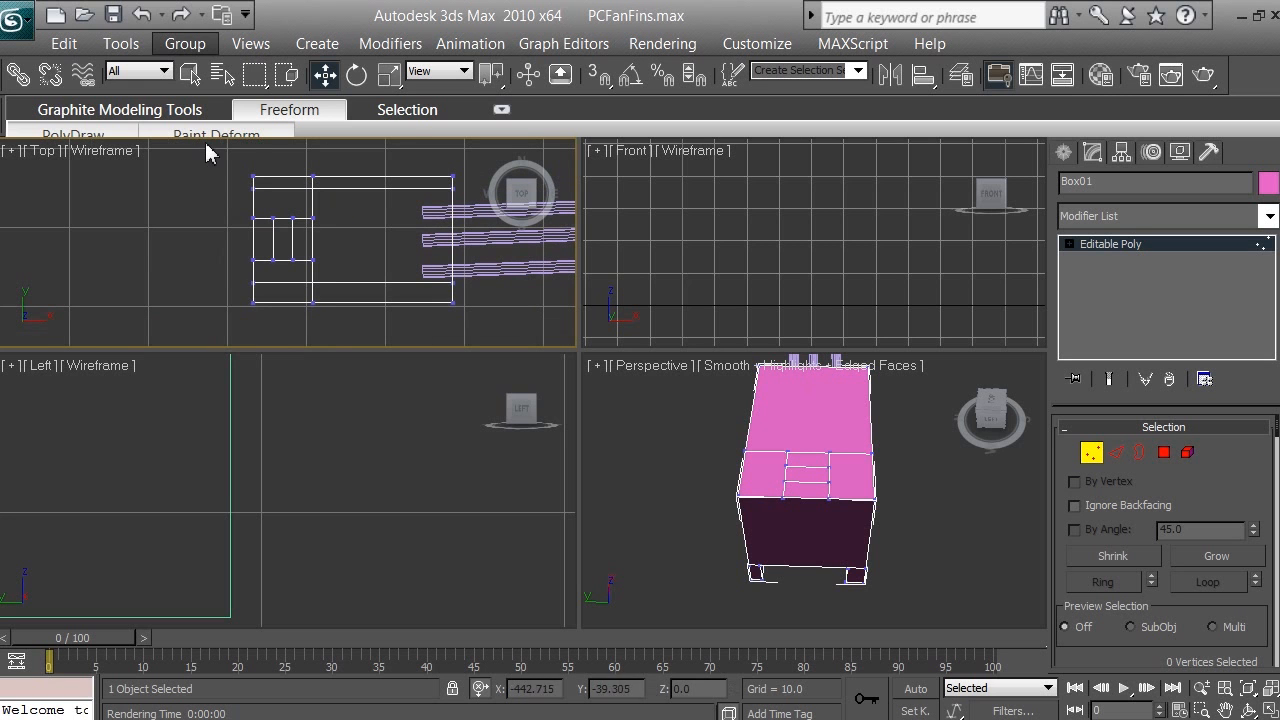
drag(211, 150, 281, 325)
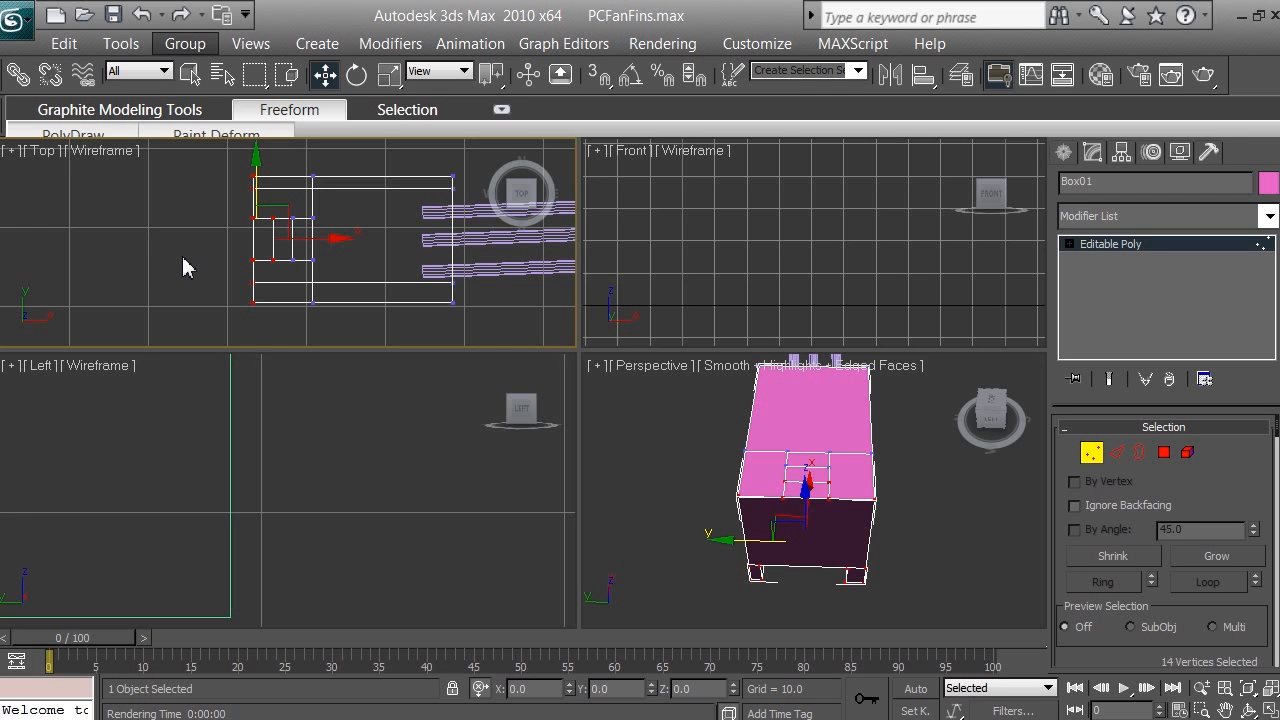
right_click(235, 368)
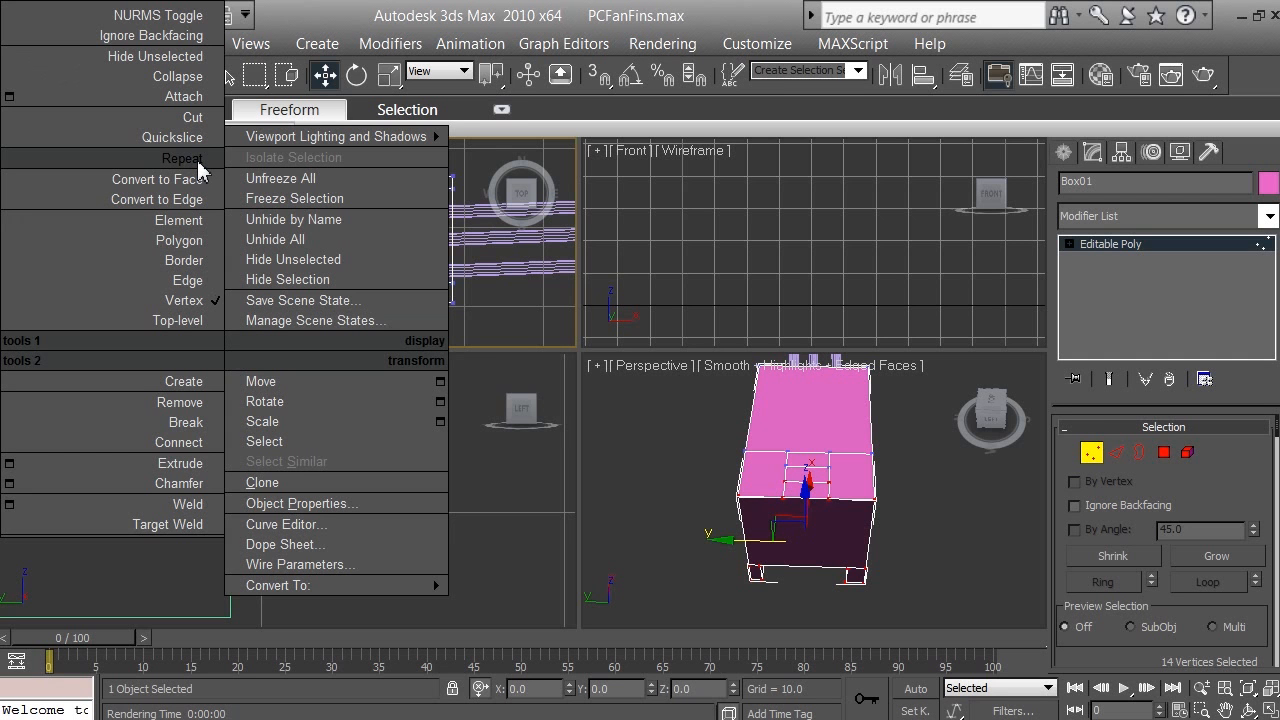
click(179, 36)
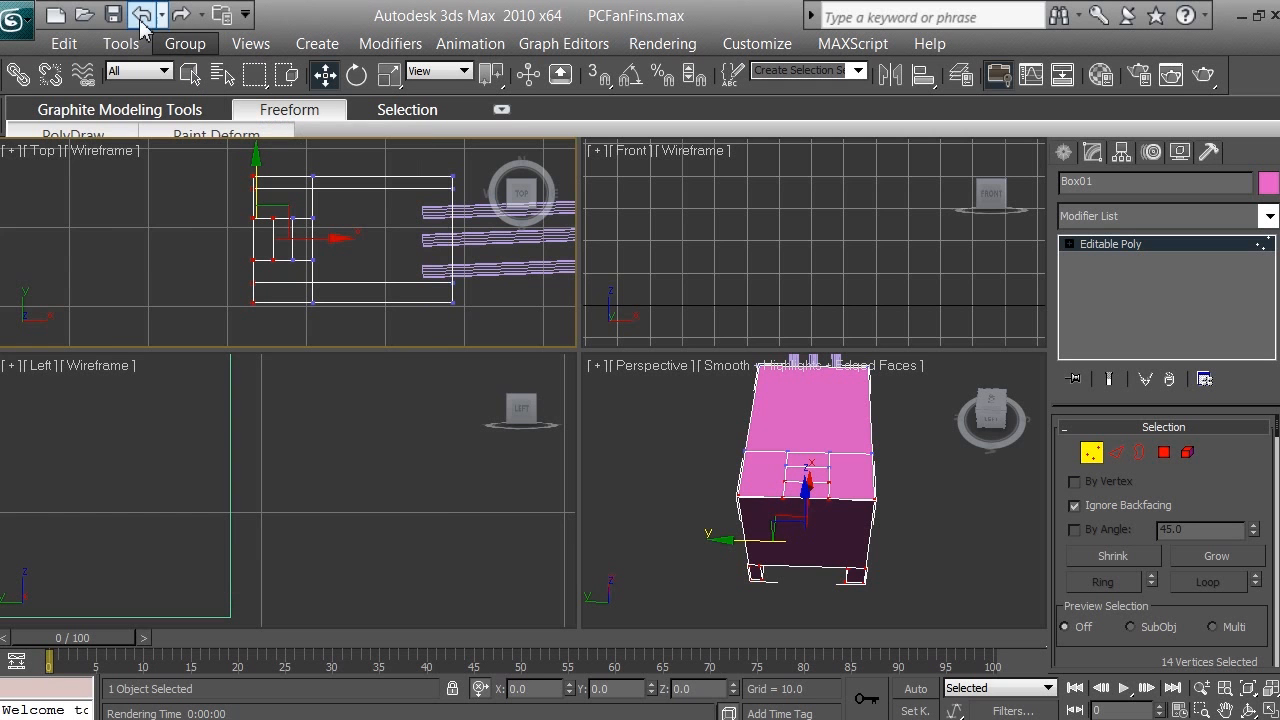
click(60, 218)
drag(199, 323, 296, 166)
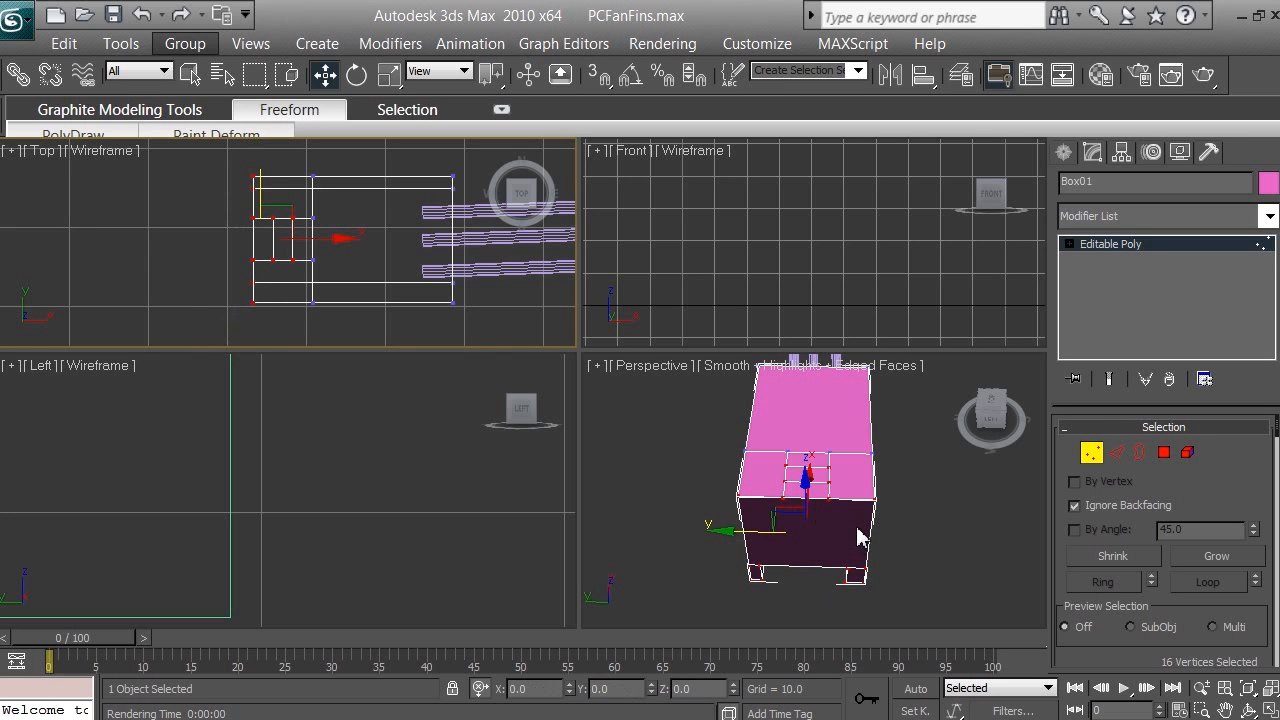
right_click(645, 427)
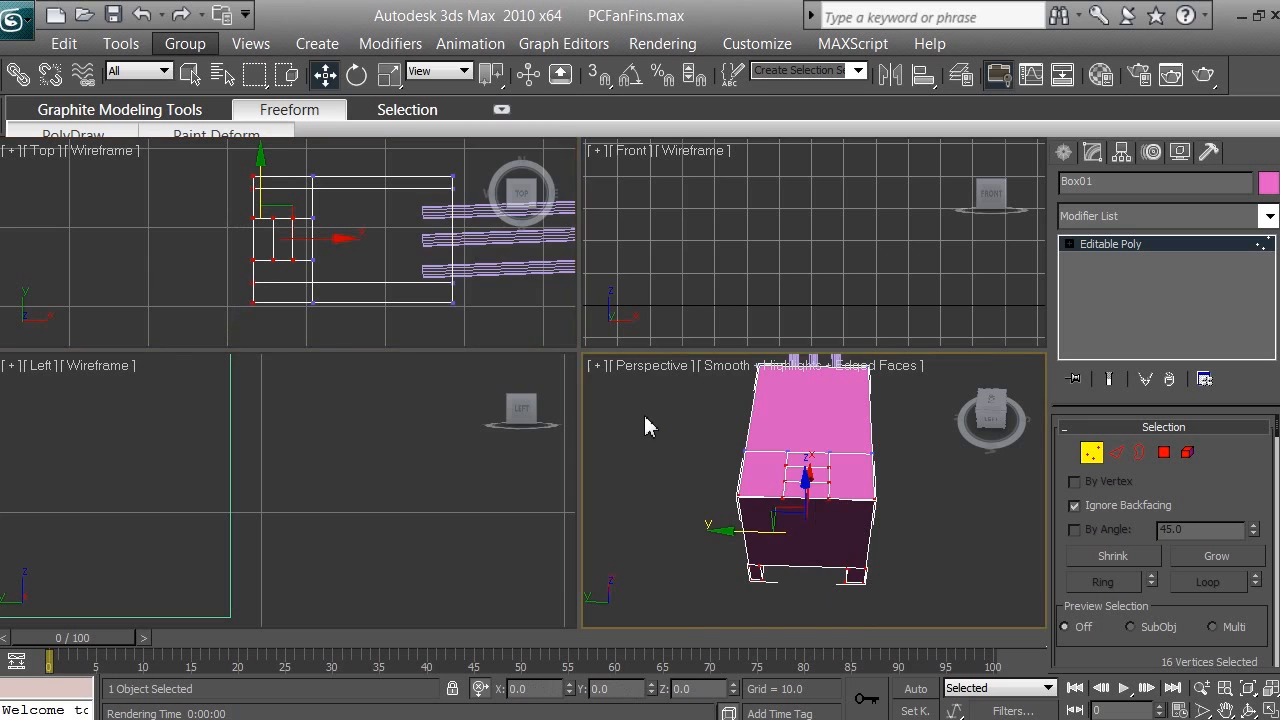
right_click(645, 427)
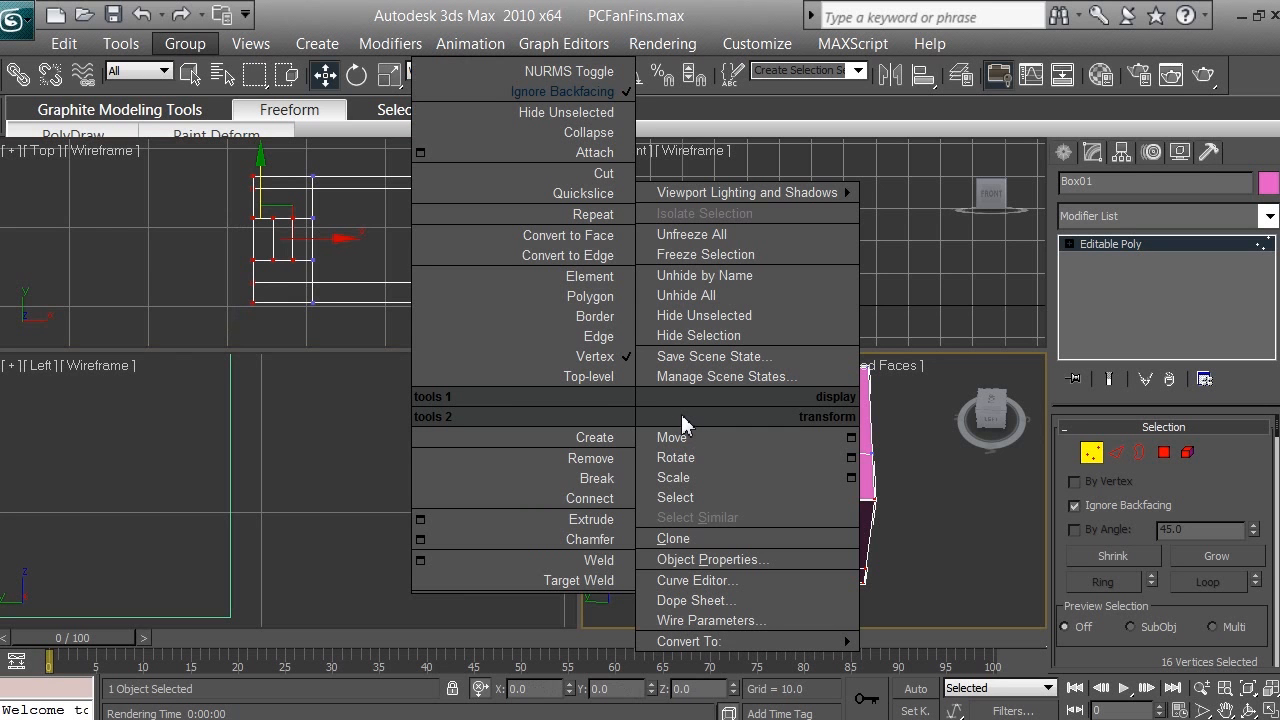
click(935, 572)
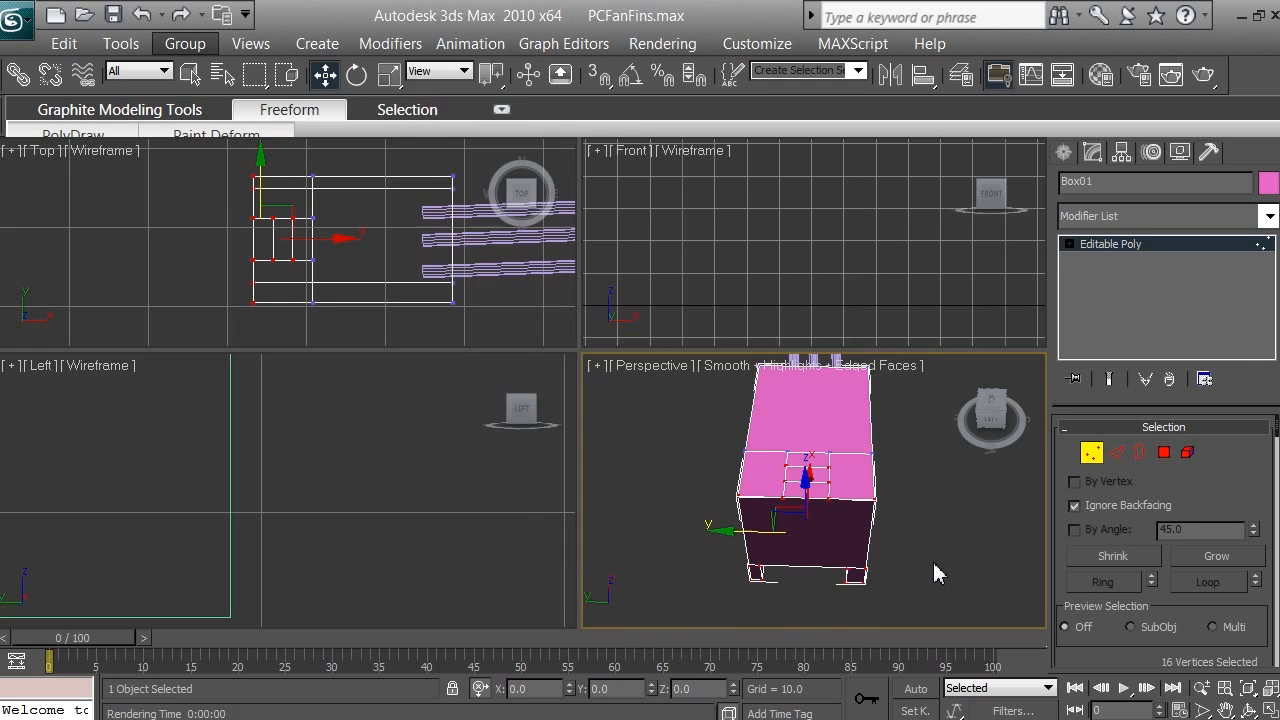
click(601, 365)
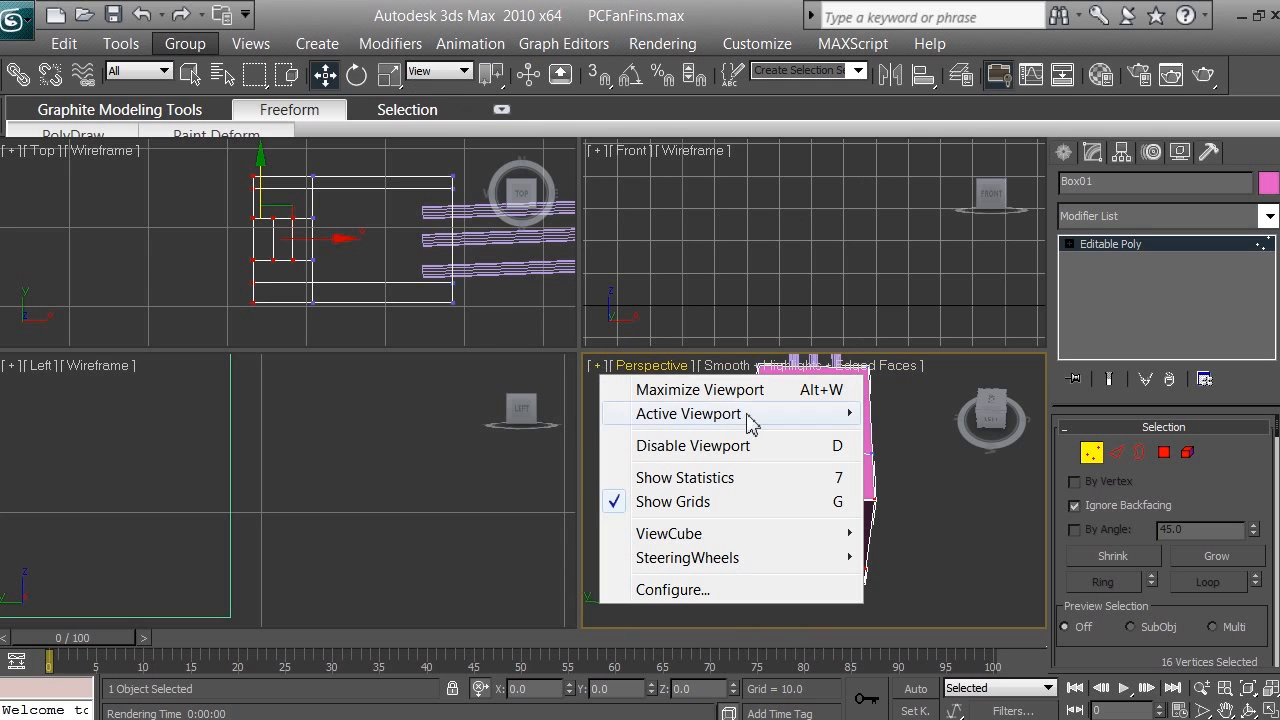
click(962, 510)
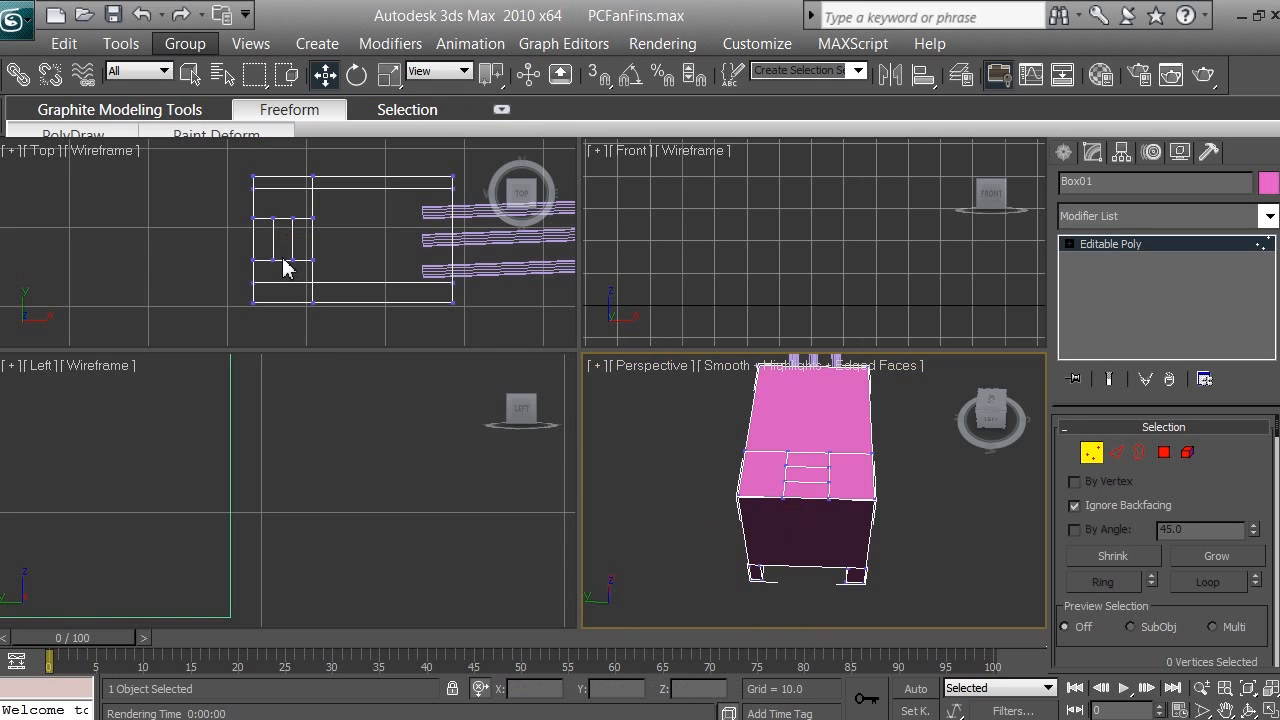
Step: With Ignore Backfacing on, select the box's outer end vertices in the Top viewport and clear the selection
drag(215, 158, 286, 334)
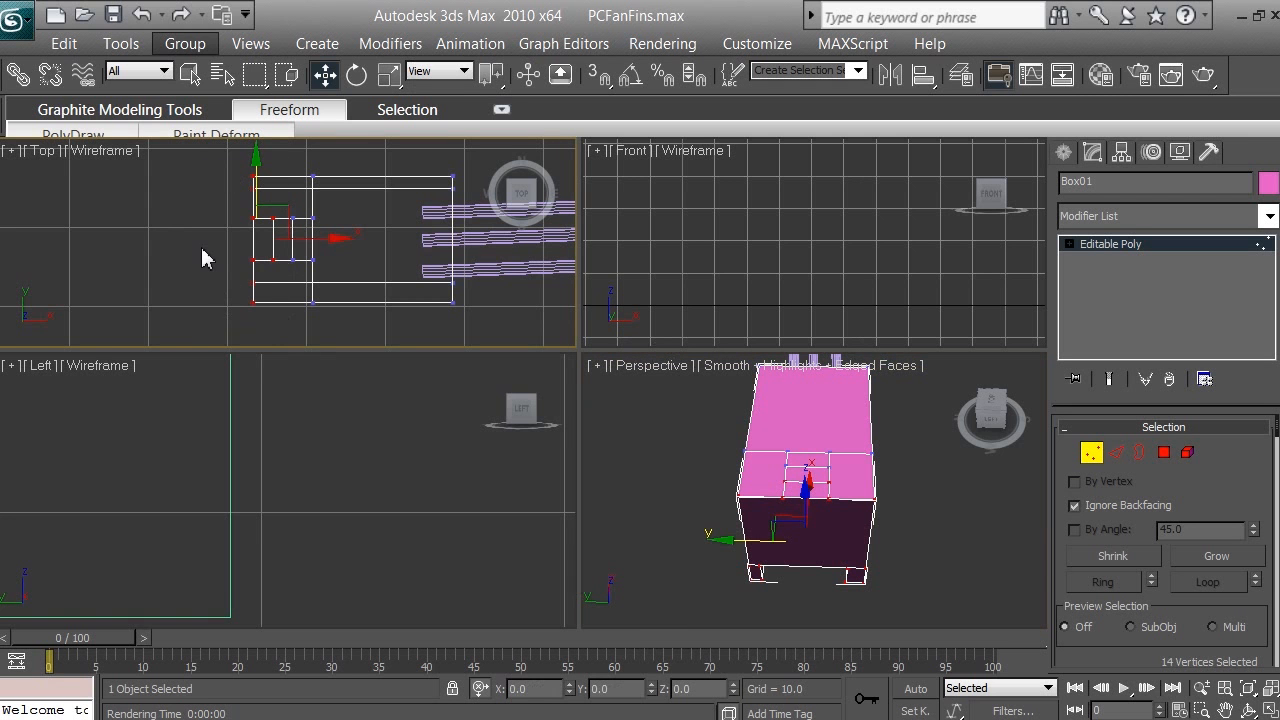
click(206, 257)
right_click(228, 352)
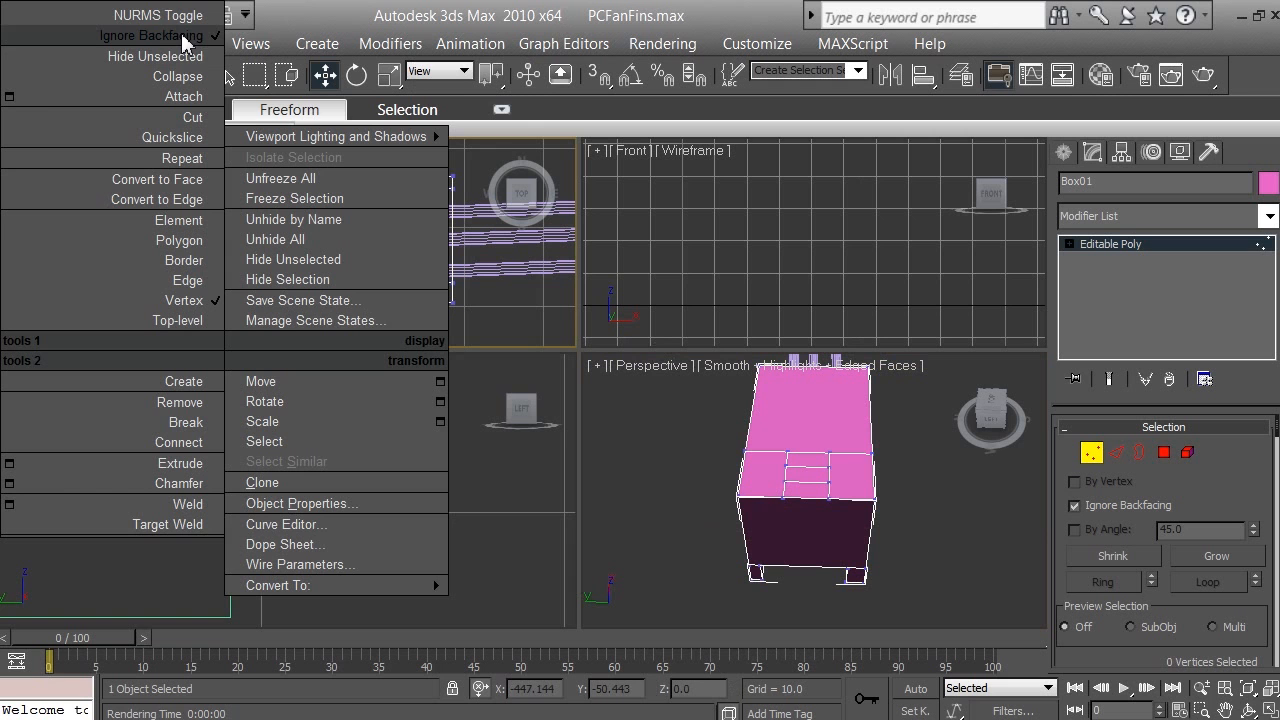
click(1182, 577)
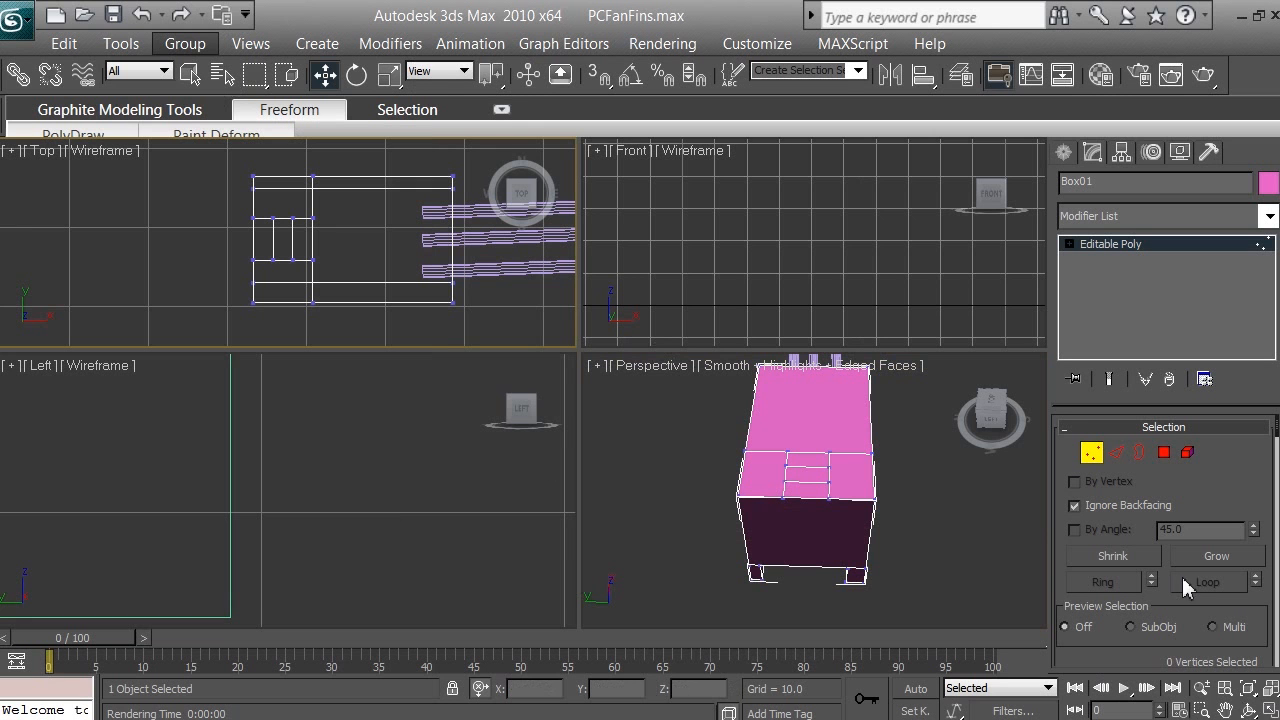
Step: View the box from above in Perspective, select all vertices around the small rectangle with Ignore Backfacing on, and inspect the selection from an angle
click(1250, 710)
click(776, 456)
drag(821, 396, 737, 543)
key(w)
drag(703, 473, 945, 607)
click(1250, 710)
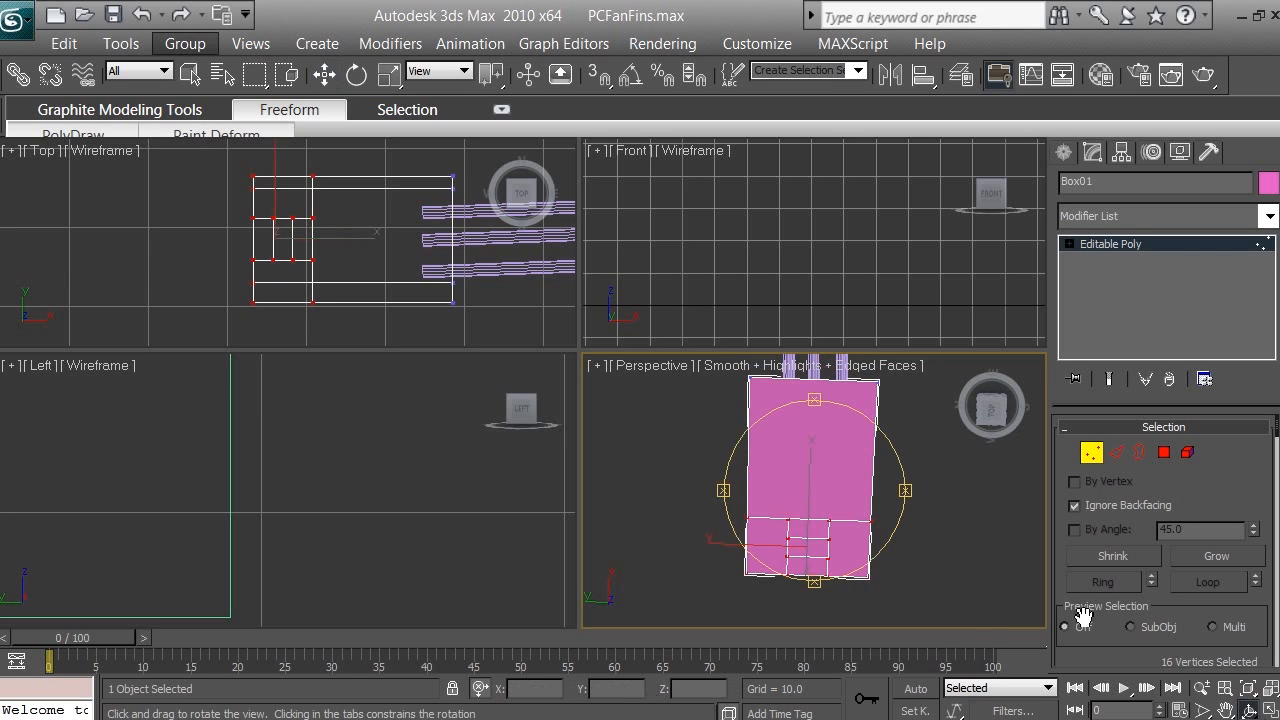
drag(815, 395, 826, 306)
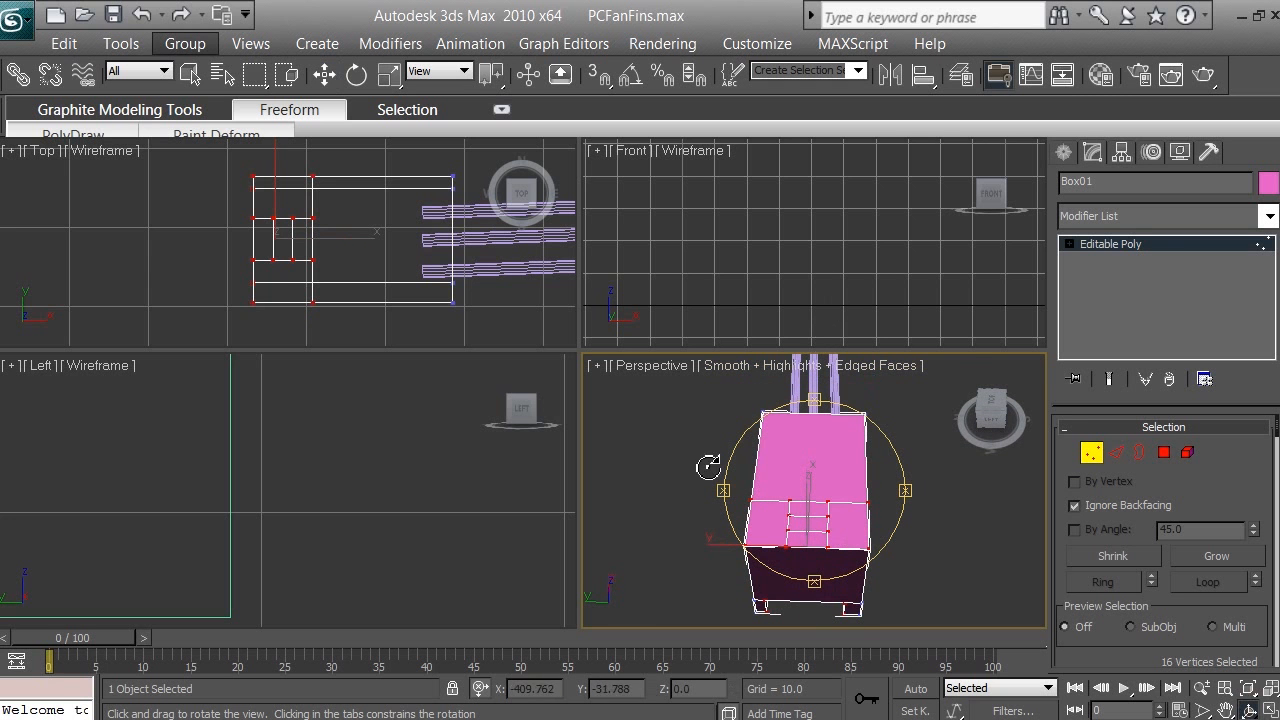
Step: Turn off Ignore Backfacing and select the fourteen vertices at the box's outer end in the Top viewport
right_click(125, 220)
right_click(125, 220)
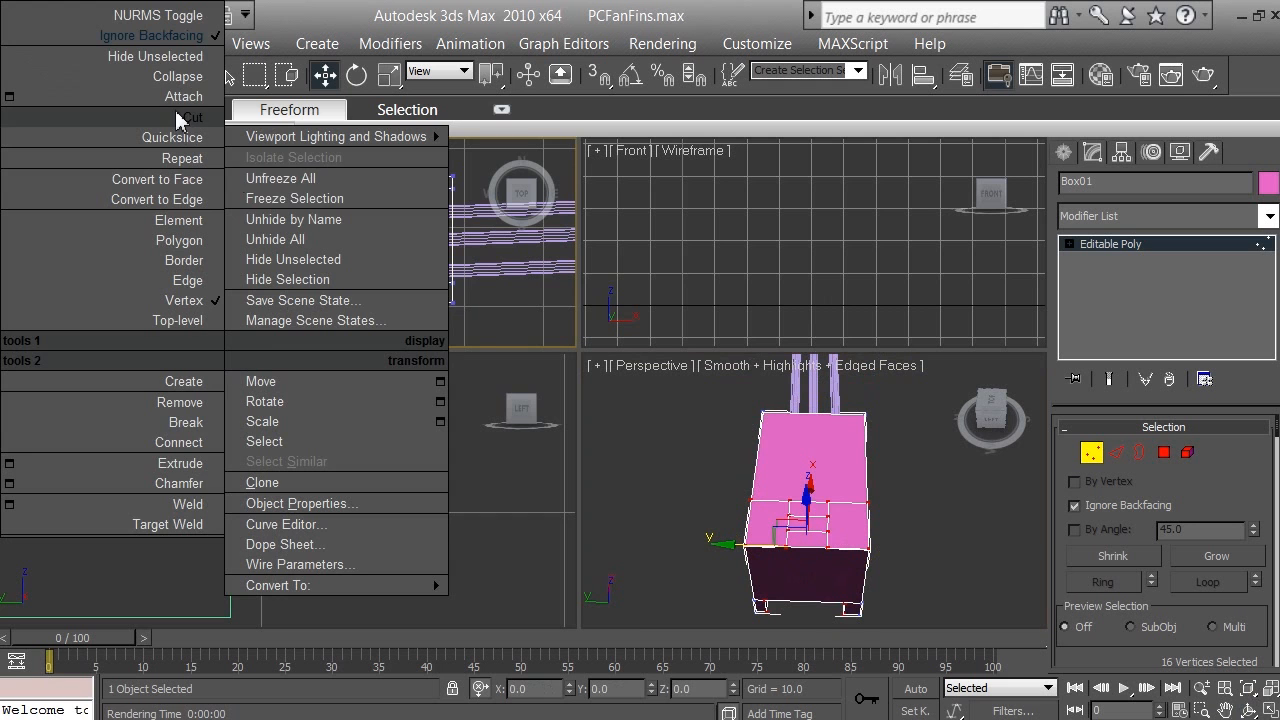
click(150, 35)
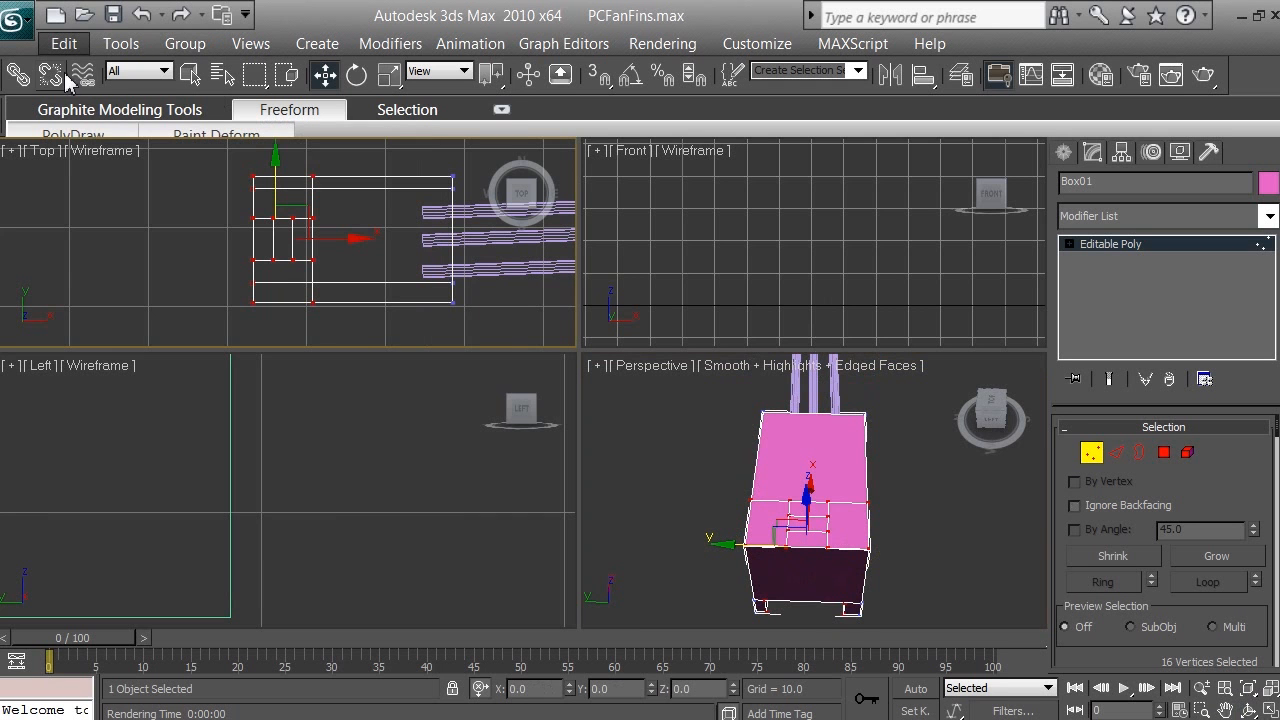
click(105, 238)
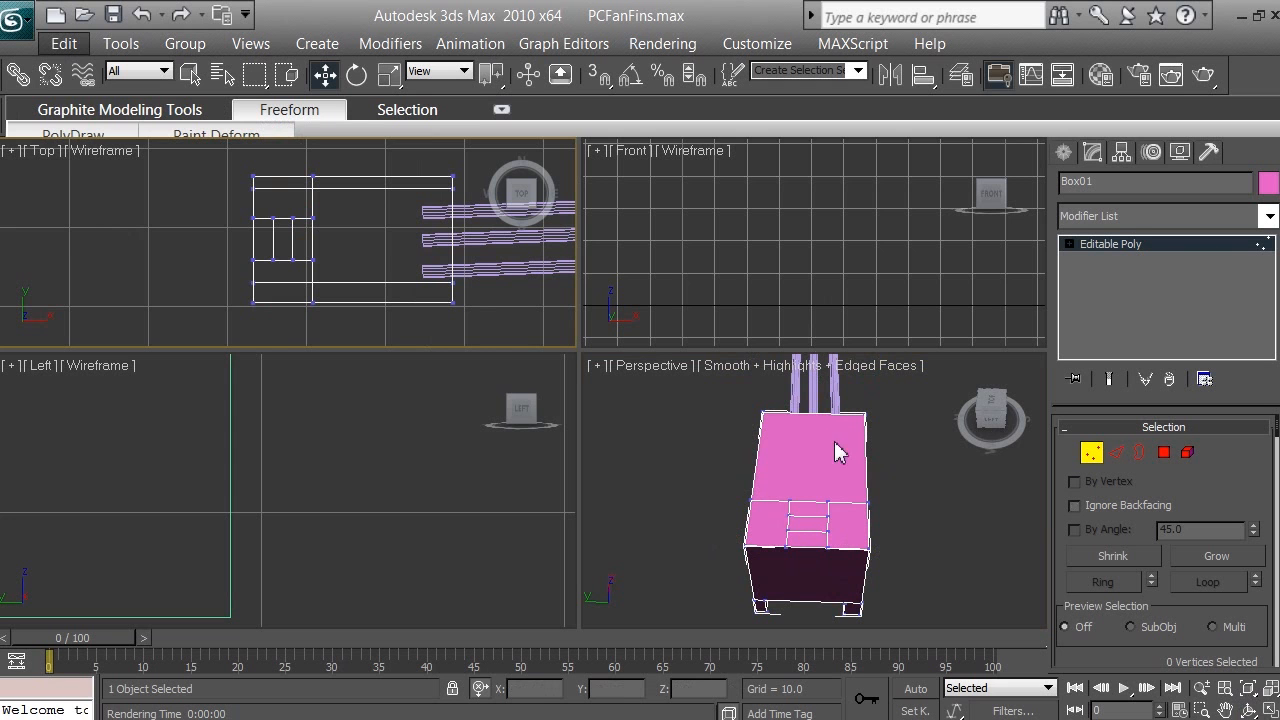
drag(237, 166, 283, 330)
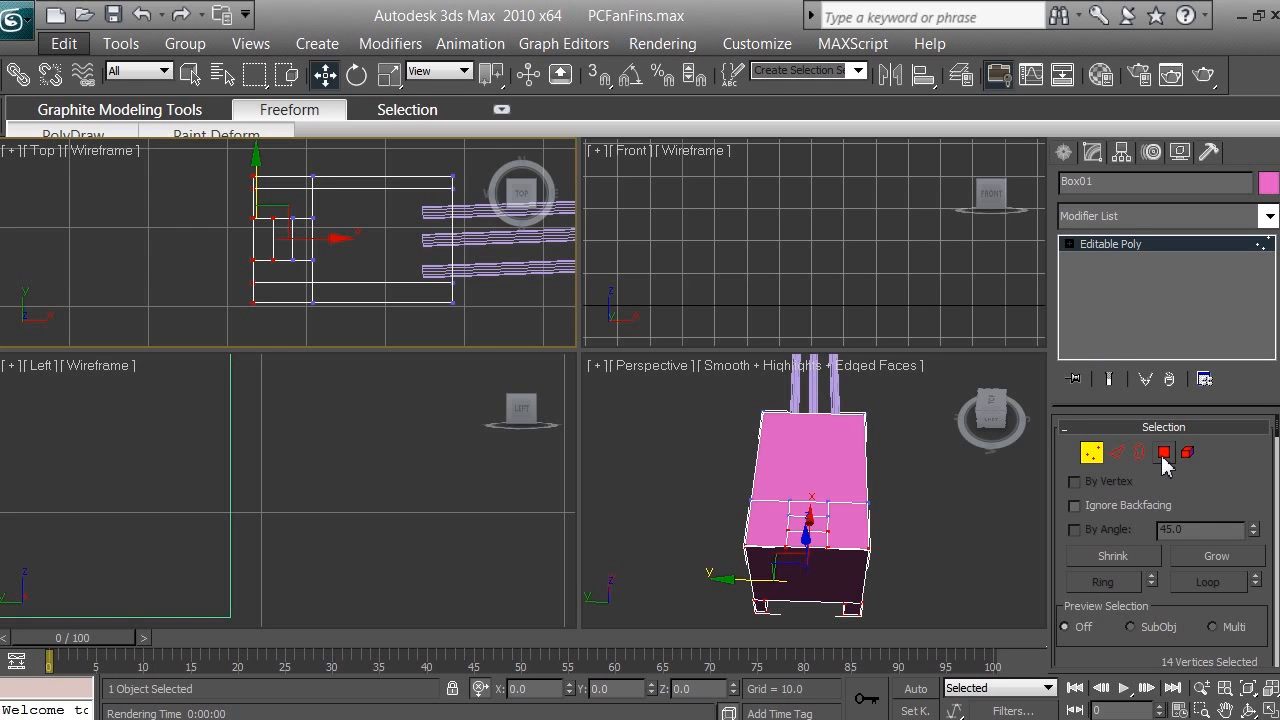
Step: Examine in the Perspective viewport which of the box's upper and lower end vertices are selected
click(73, 135)
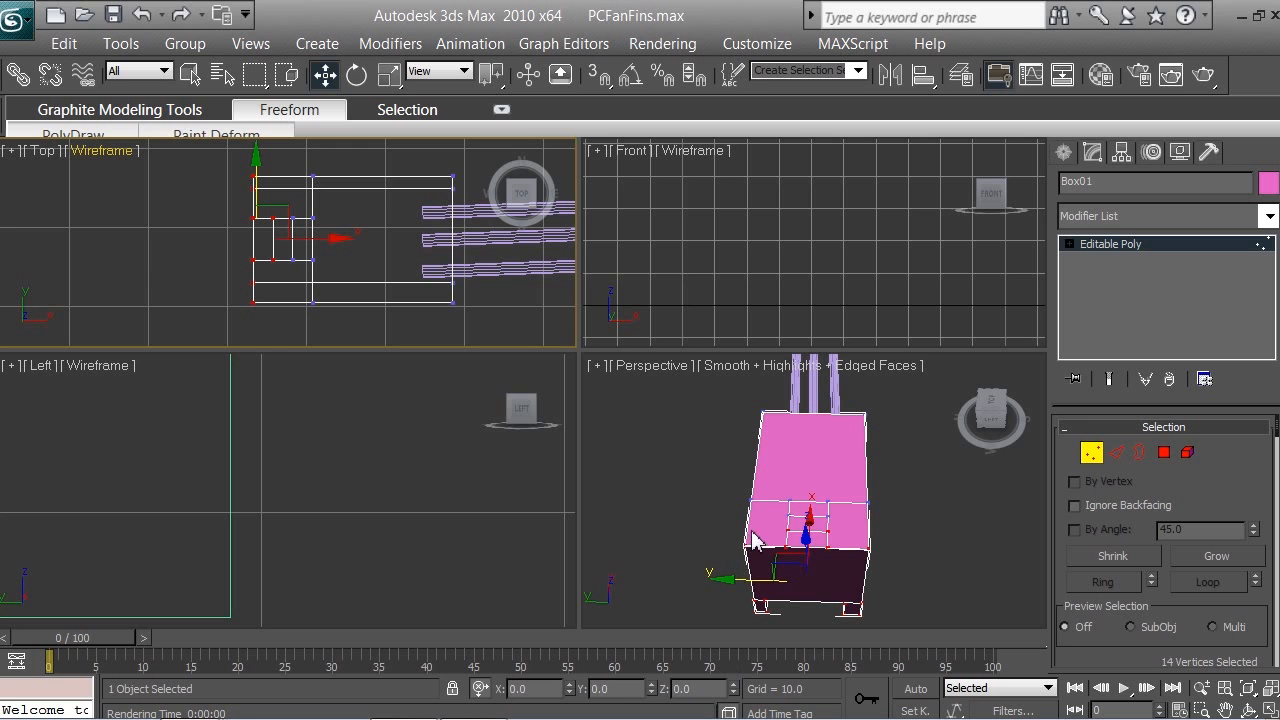
click(1248, 709)
click(858, 477)
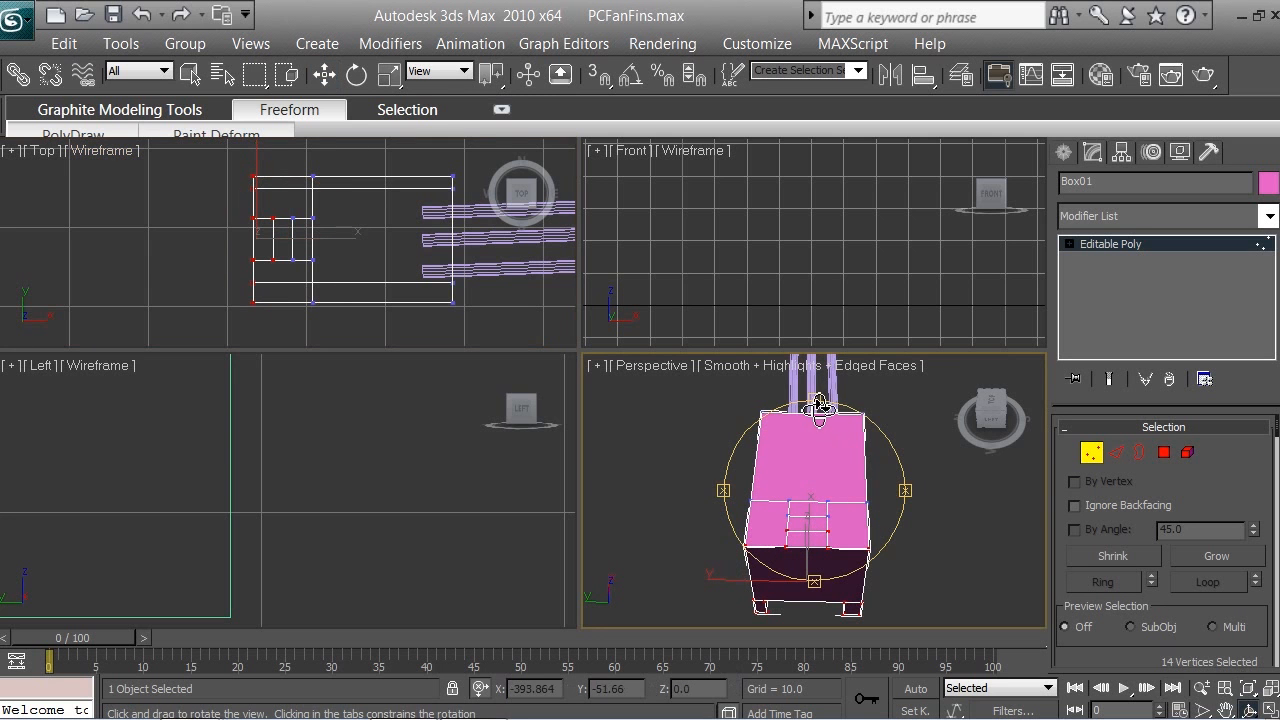
drag(822, 412, 825, 381)
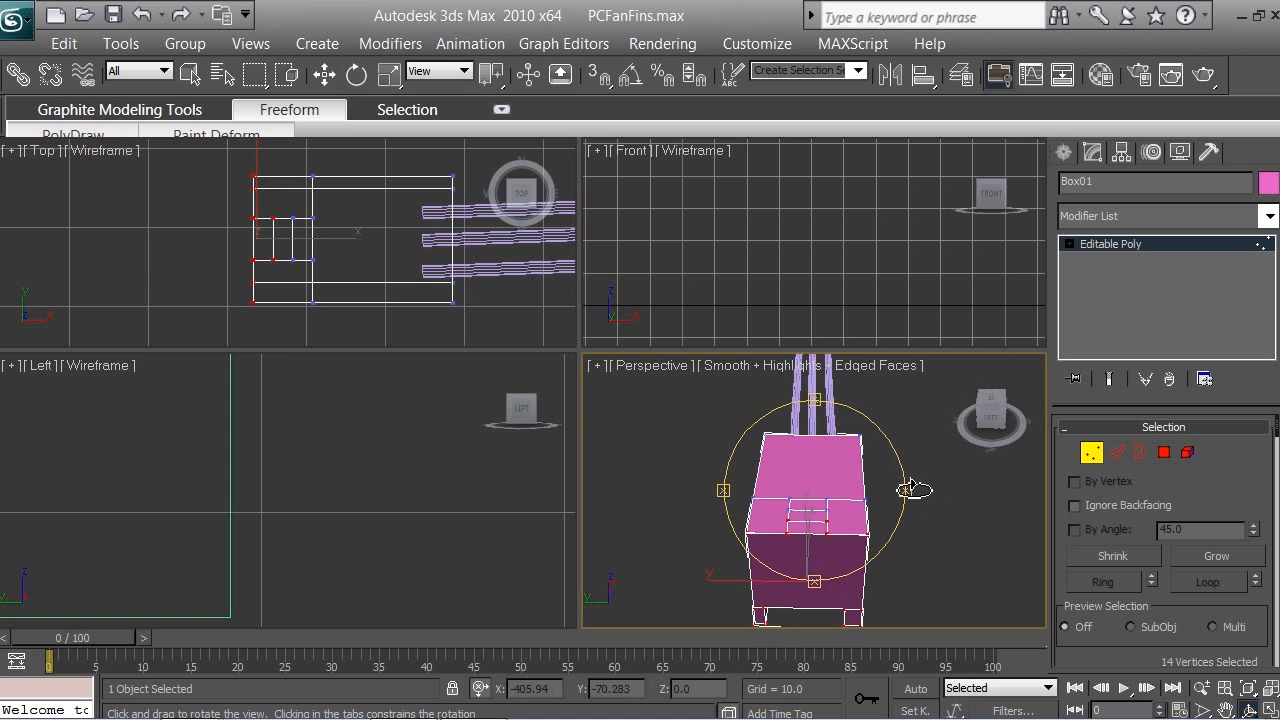
mouse_move(908, 486)
mouse_down()
mouse_move(935, 486)
mouse_move(910, 488)
mouse_up()
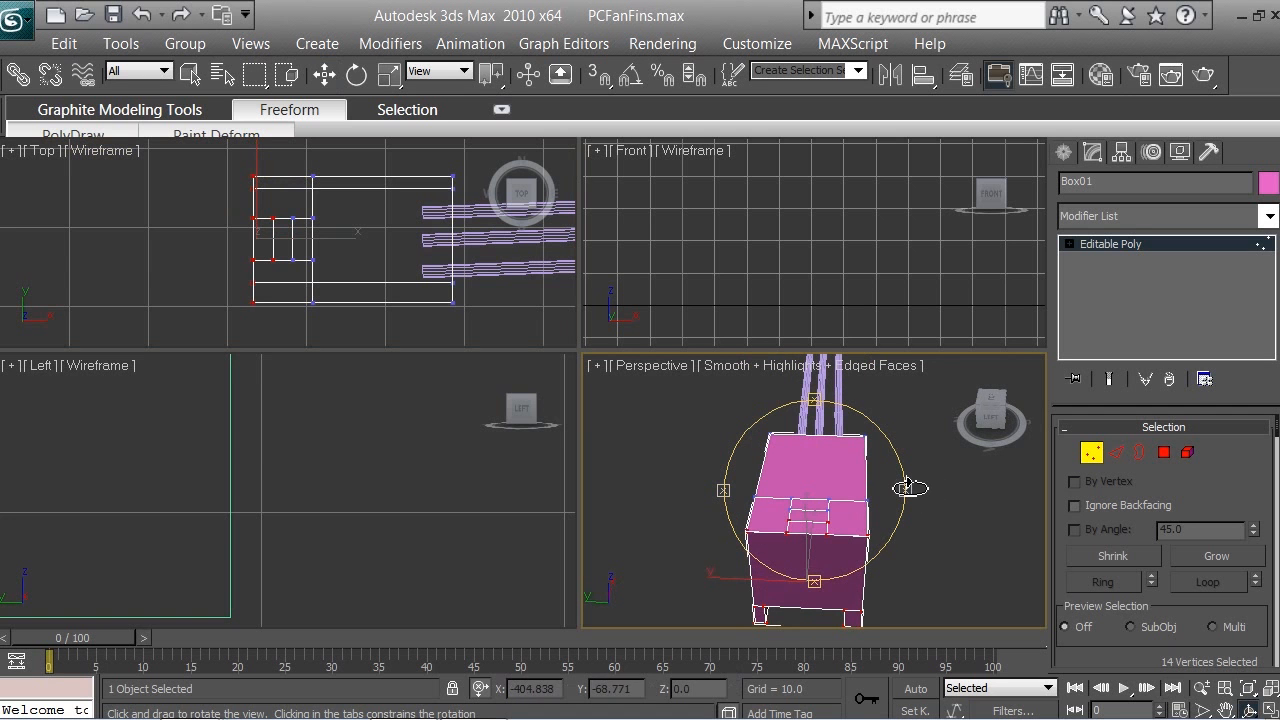
key(w)
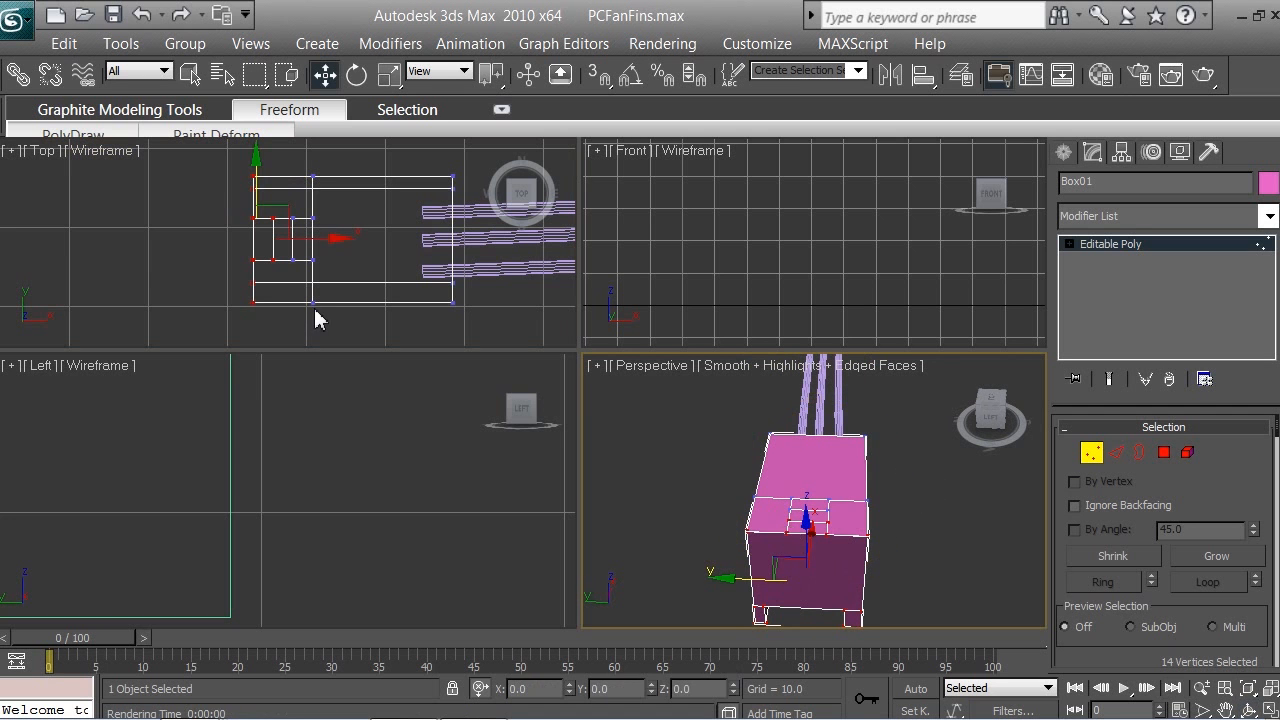
Step: In the Top viewport, window-select the small rectangle's four outer vertices and extend the selection to six by including those on the adjacent inner line
drag(226, 265, 283, 209)
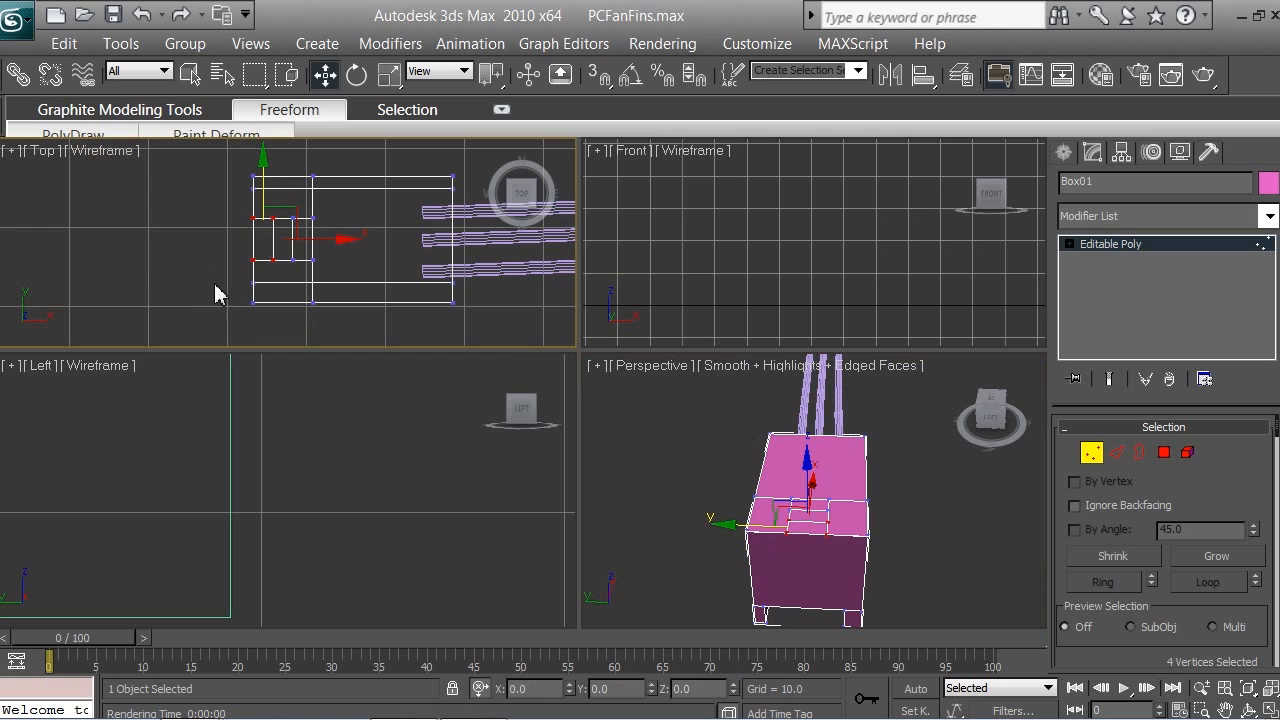
drag(215, 289, 286, 205)
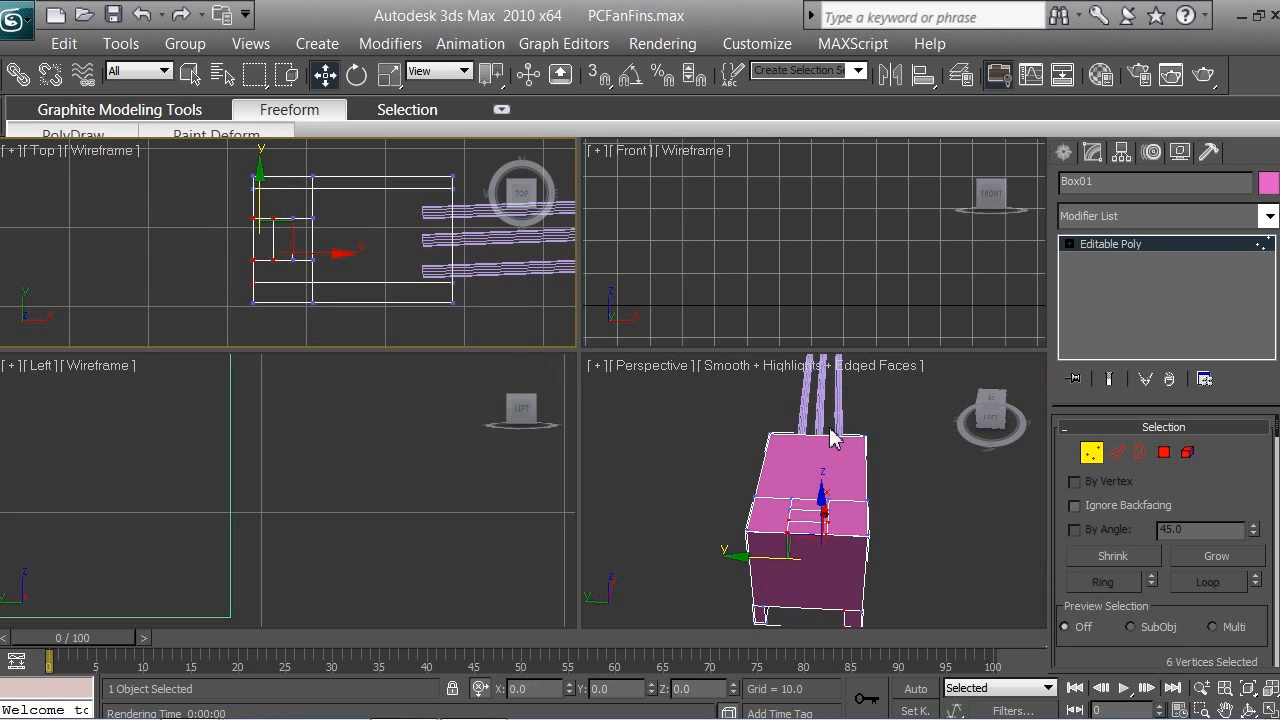
Step: Examine in the Perspective viewport which of the six selected vertices belong to the box's upper face and which to its legs
click(1248, 710)
click(831, 511)
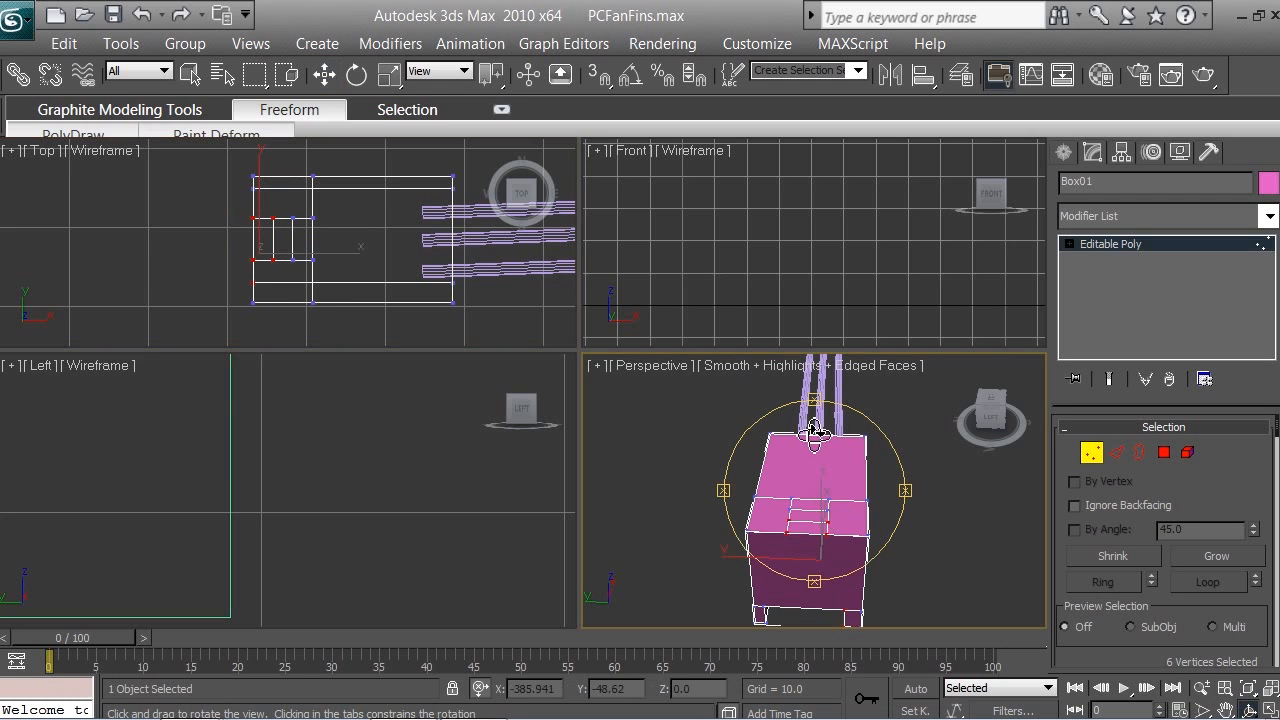
drag(825, 400, 830, 382)
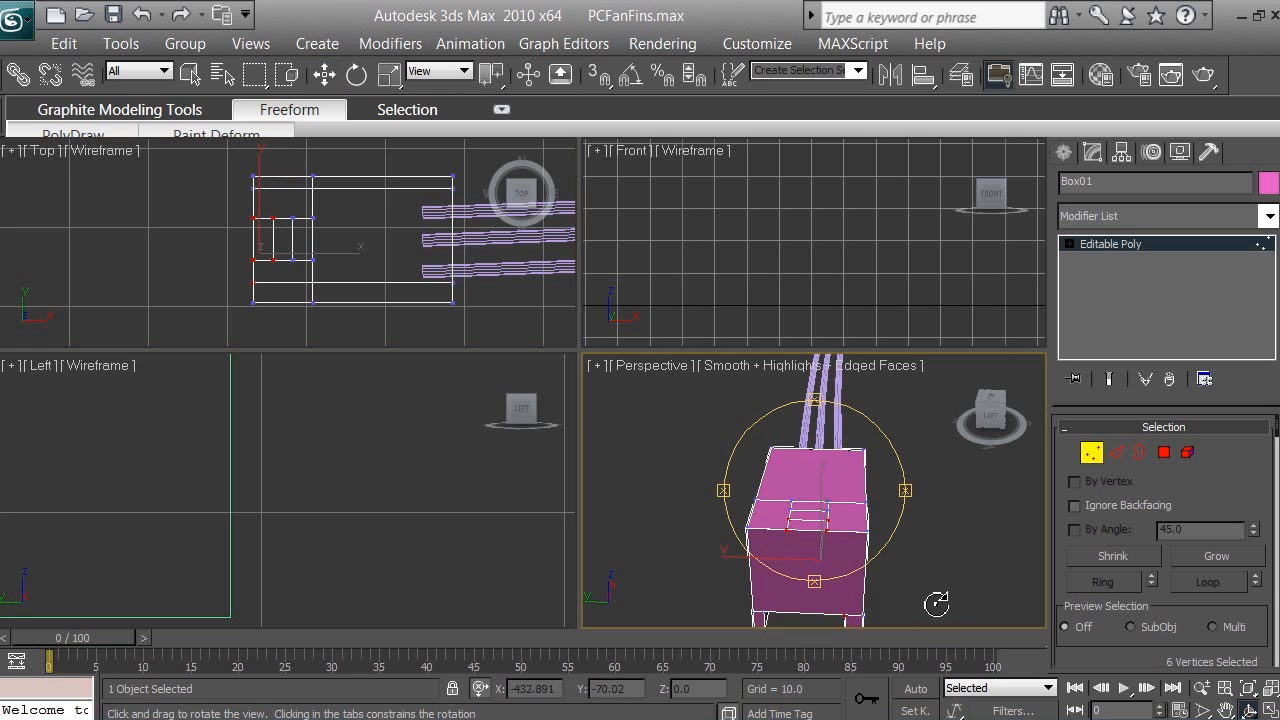
click(1228, 708)
drag(870, 528, 826, 450)
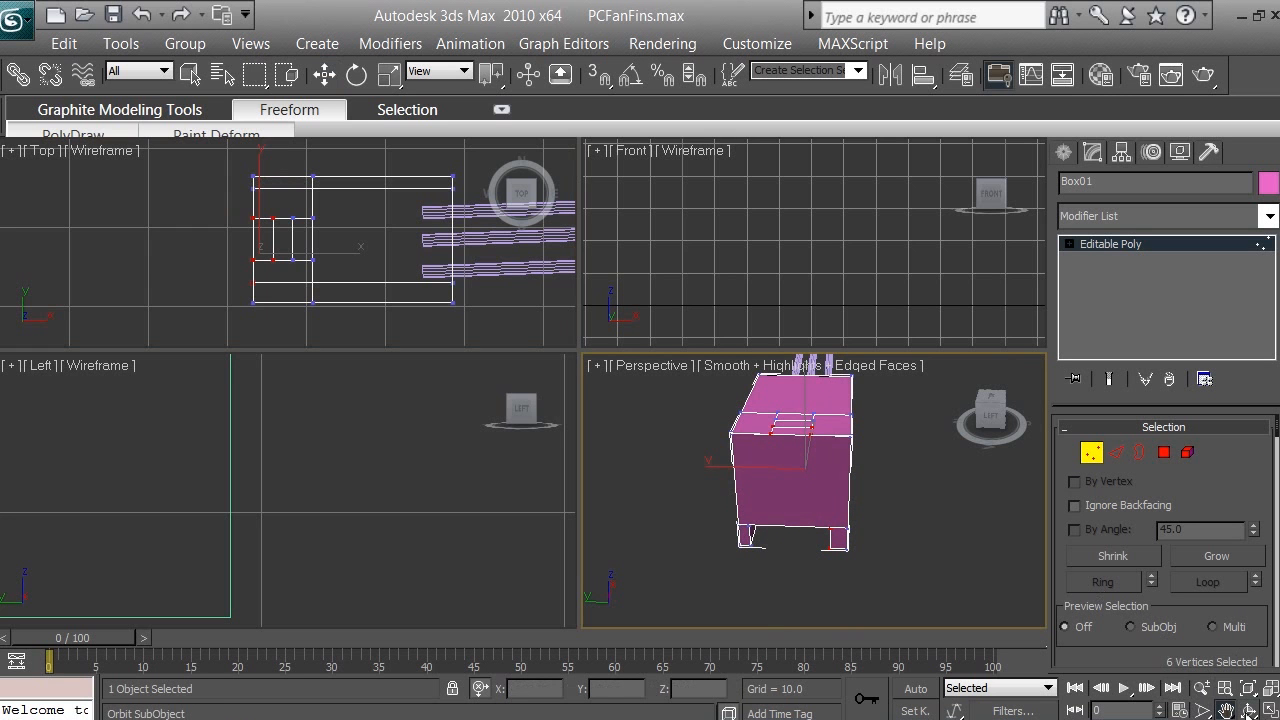
scroll(811, 545, up, 5)
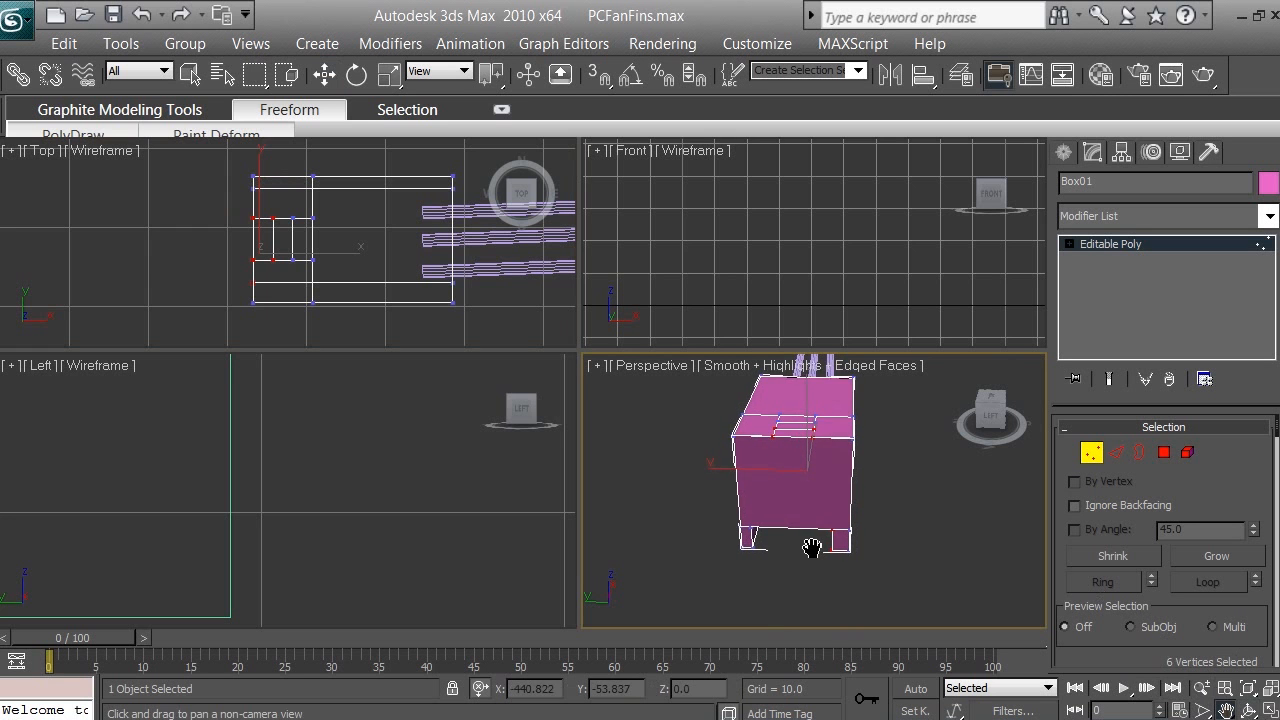
scroll(811, 545, down, 3)
drag(751, 547, 780, 545)
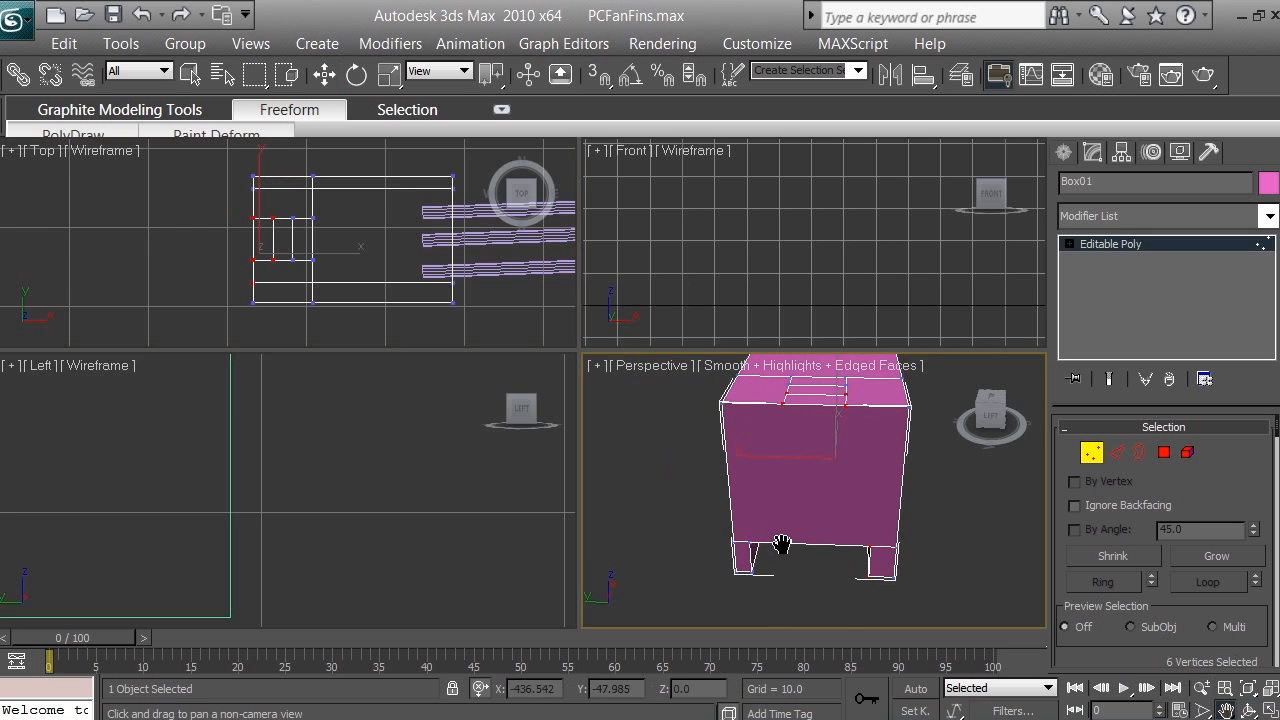
click(1250, 709)
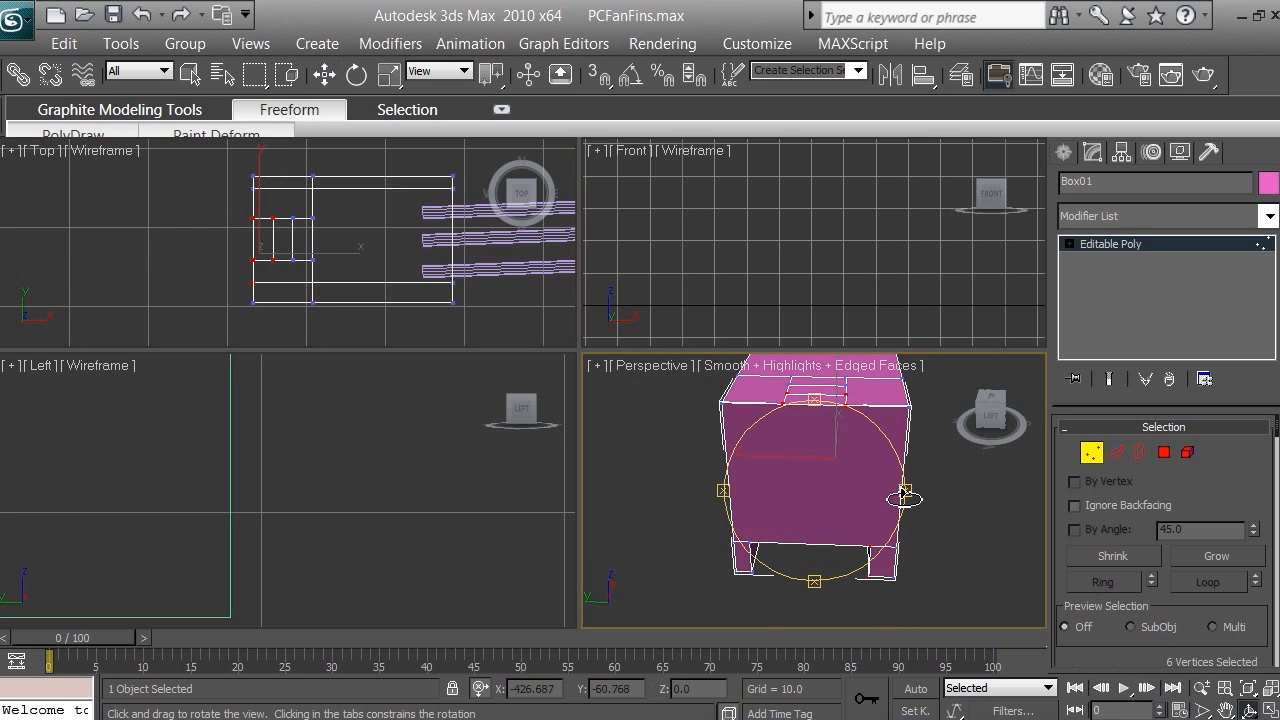
mouse_move(910, 497)
mouse_down()
mouse_move(980, 488)
mouse_move(909, 491)
mouse_up()
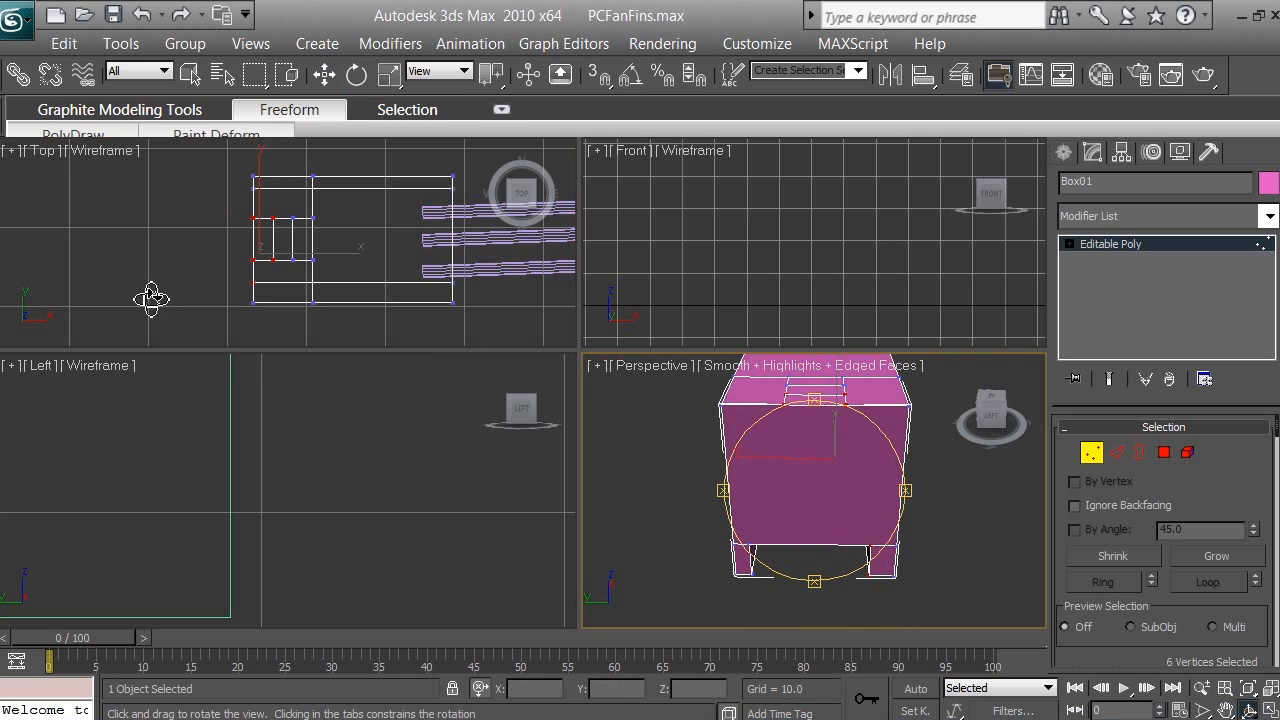
right_click(177, 282)
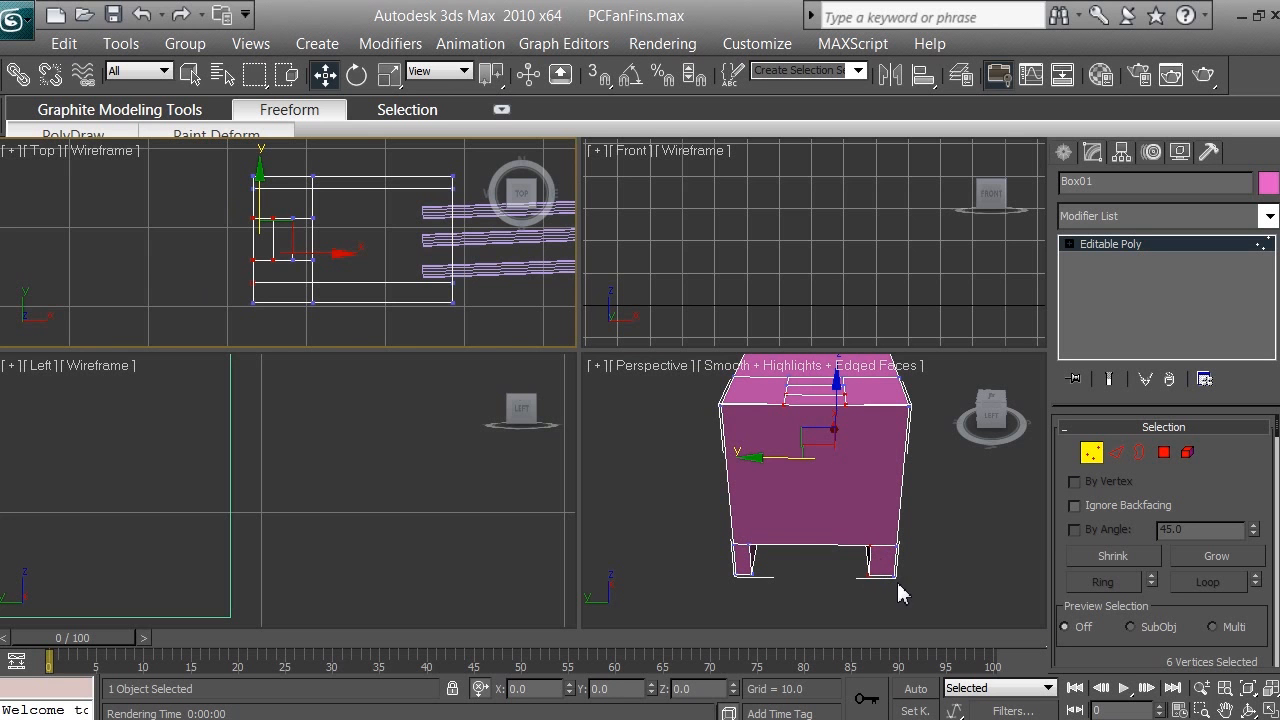
Step: Remove the two vertices on the inner edge of the box's leg from the selection in the Perspective viewport
click(1201, 688)
drag(890, 588, 891, 526)
click(1225, 709)
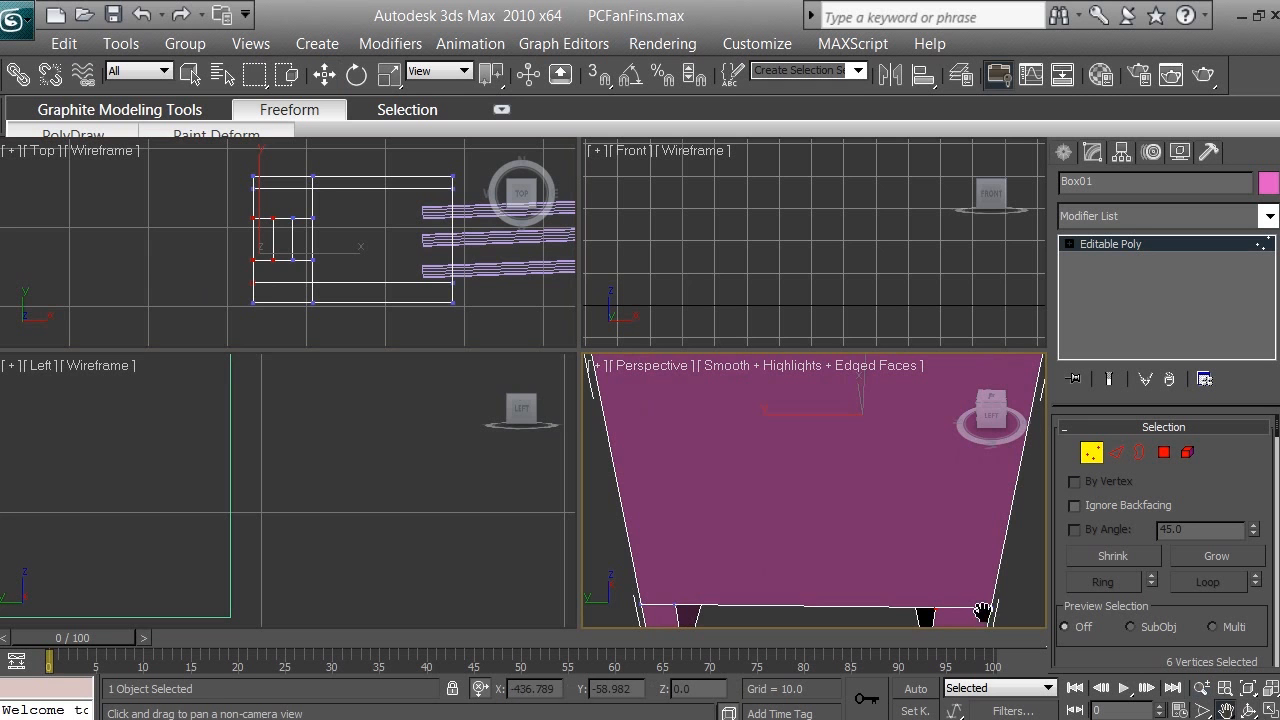
drag(965, 594, 798, 477)
key(w)
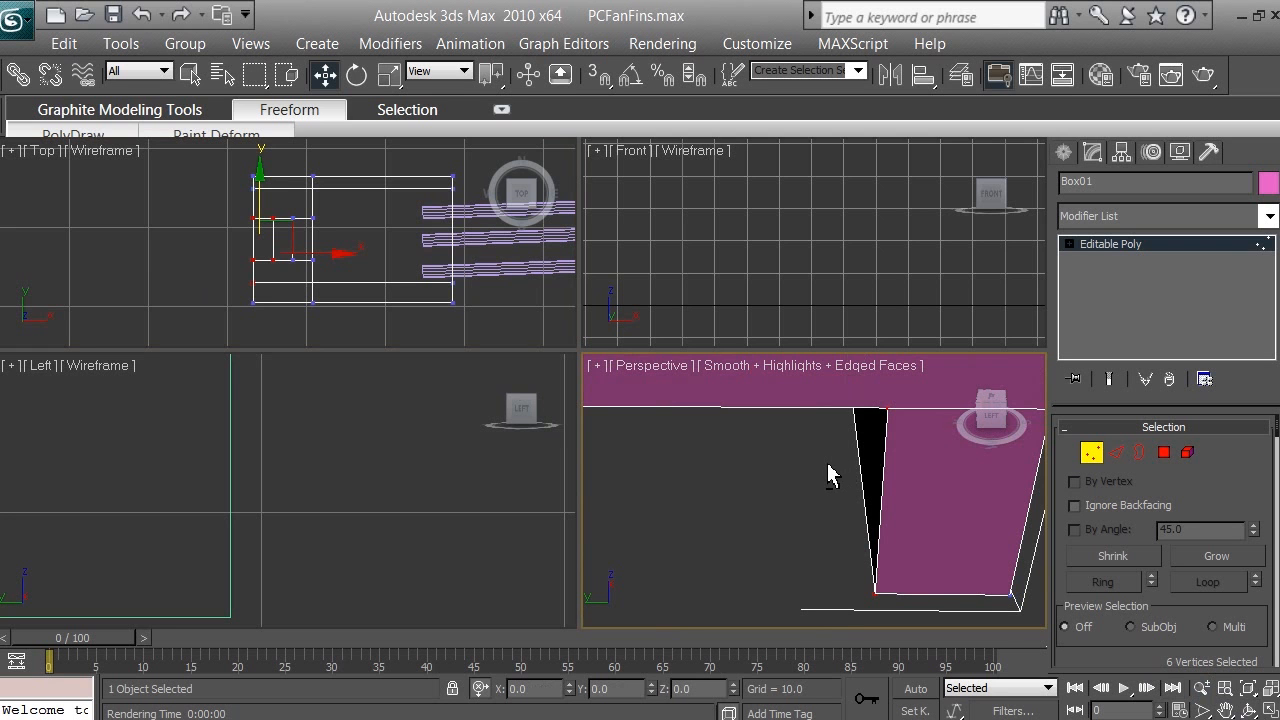
alt+drag(828, 463, 904, 397)
alt+drag(828, 543, 894, 606)
scroll(838, 532, down, 2)
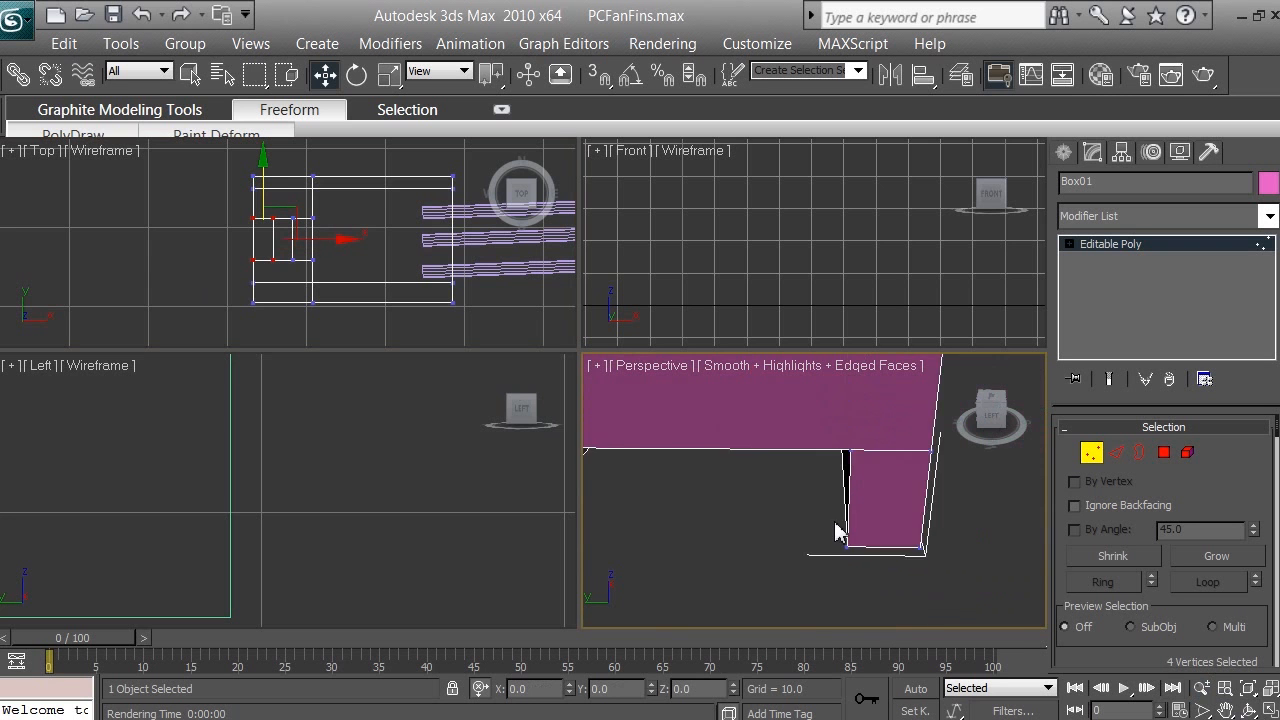
Step: Deselect the two outer vertices along one long side of the small rectangle on the box's upper face, keeping the opposite pair selected
click(1225, 709)
drag(899, 451, 860, 532)
scroll(795, 513, up, 4)
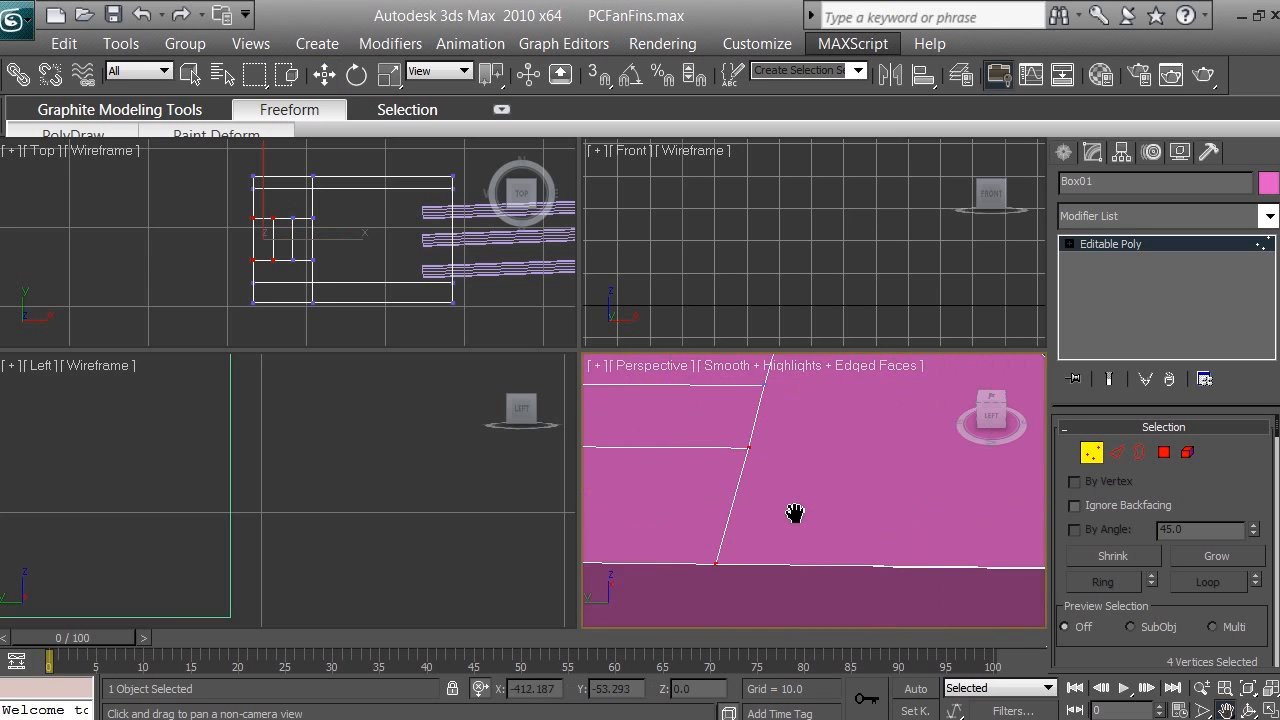
scroll(800, 503, down, 2)
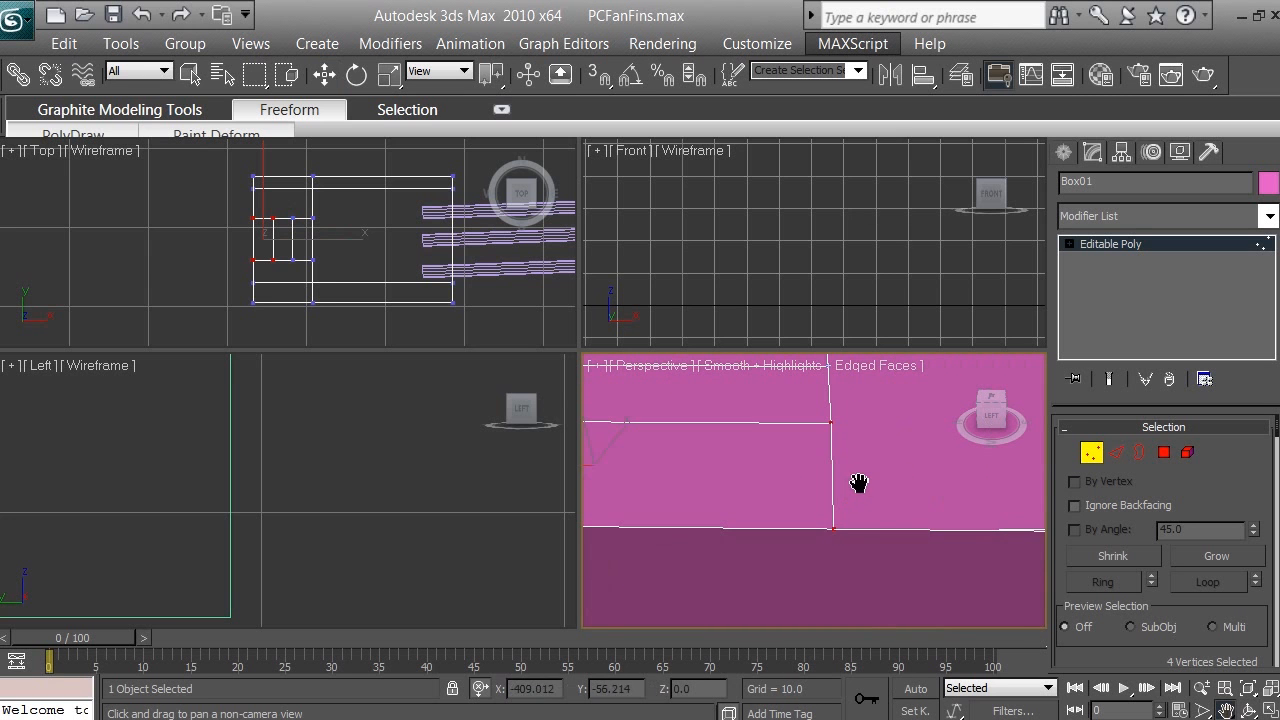
scroll(851, 480, down, 2)
scroll(790, 482, down, 3)
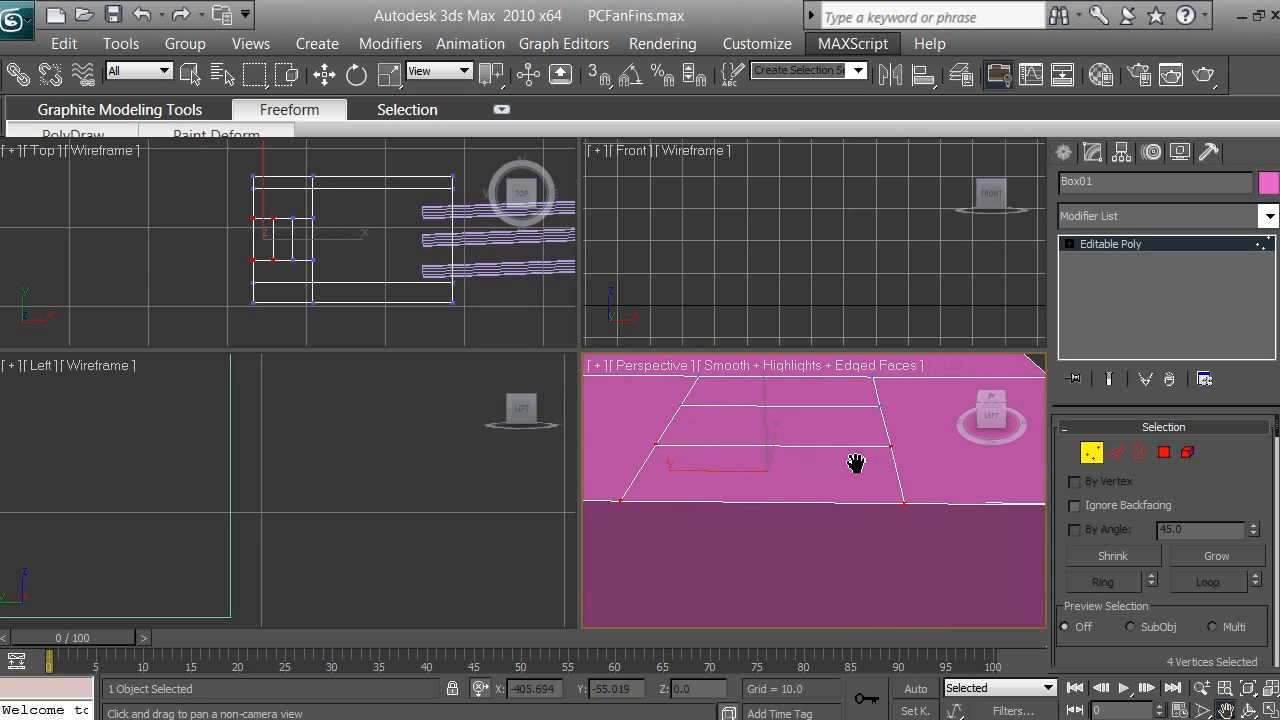
scroll(826, 480, up, 4)
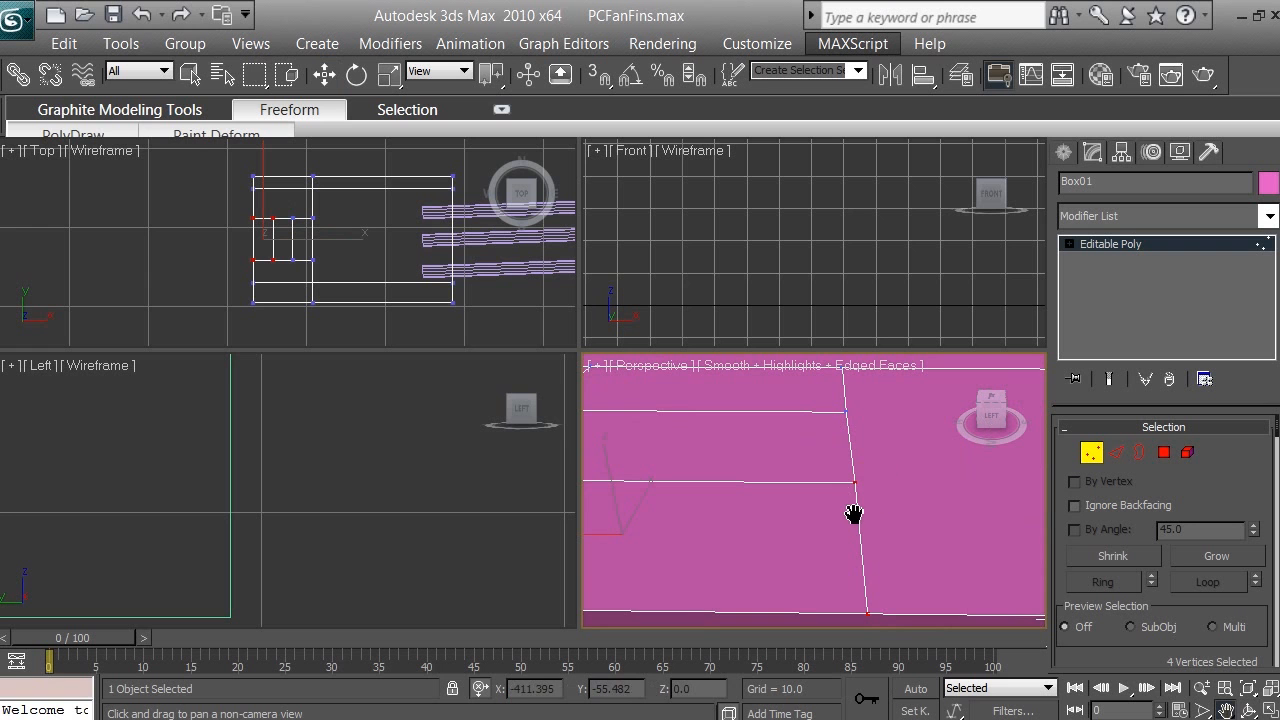
drag(853, 514, 654, 443)
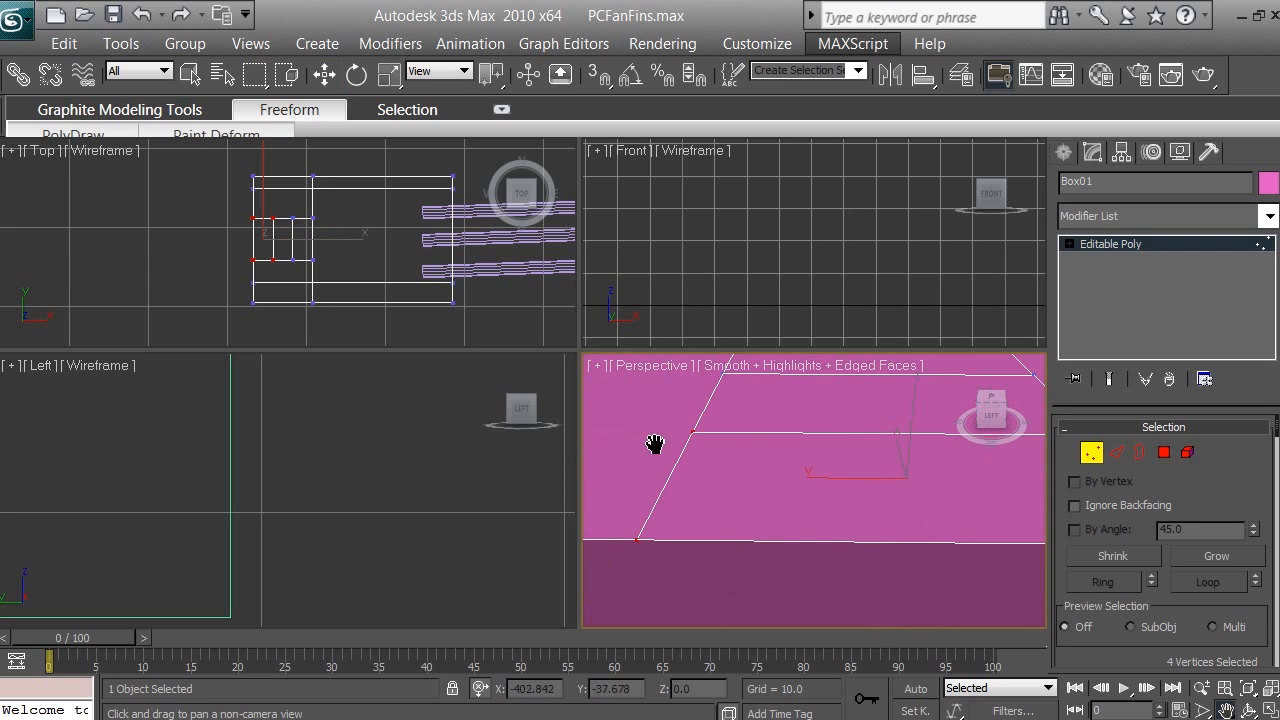
mouse_move(690, 487)
mouse_down()
mouse_move(789, 503)
mouse_move(691, 497)
mouse_up()
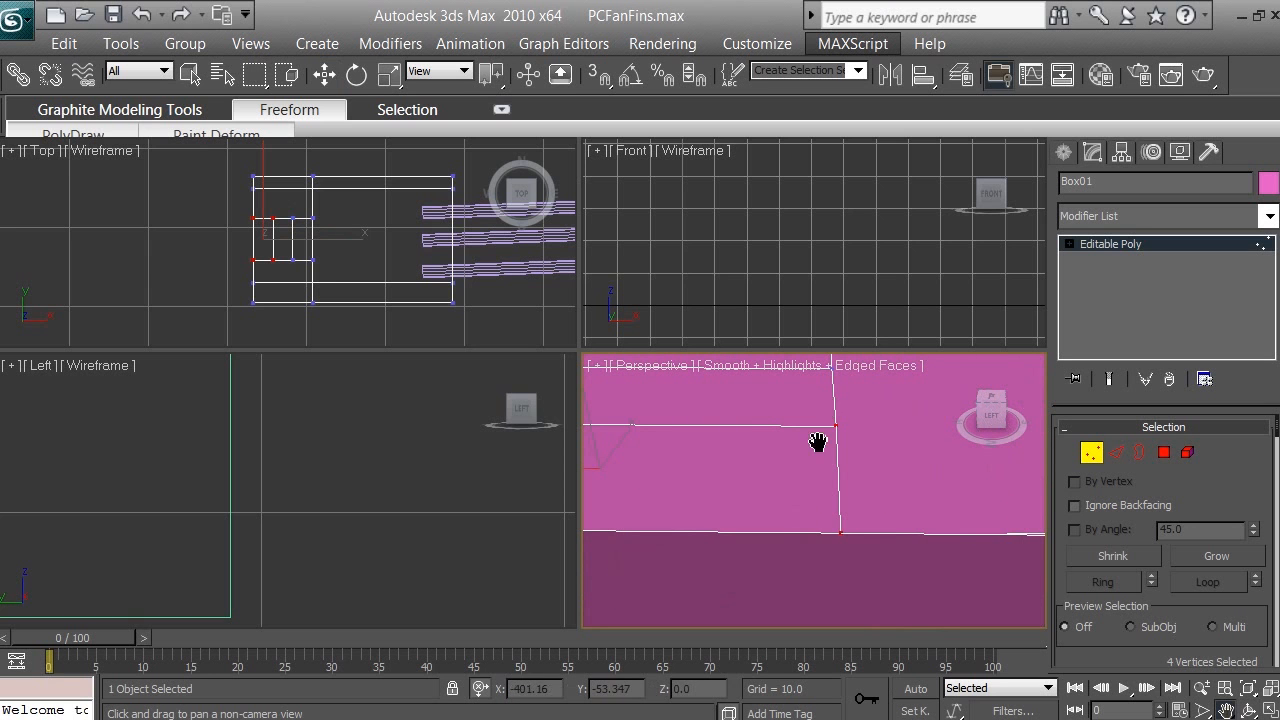
key(w)
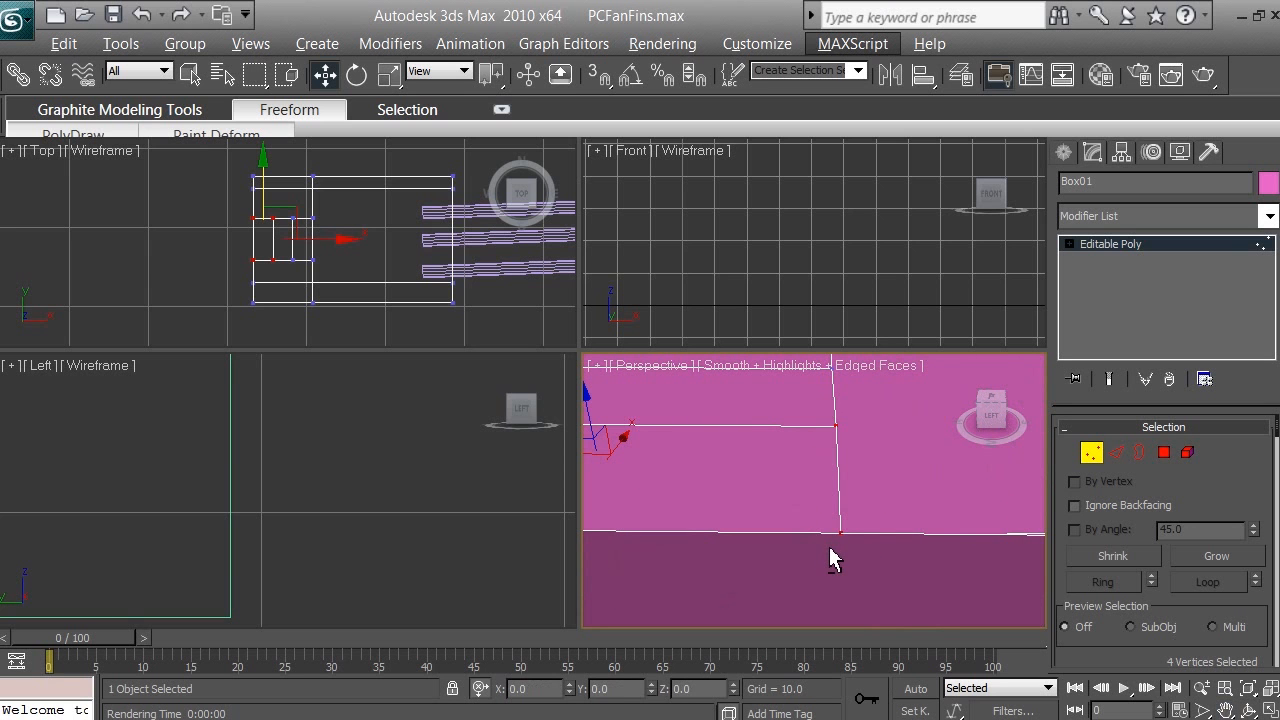
drag(820, 550, 867, 425)
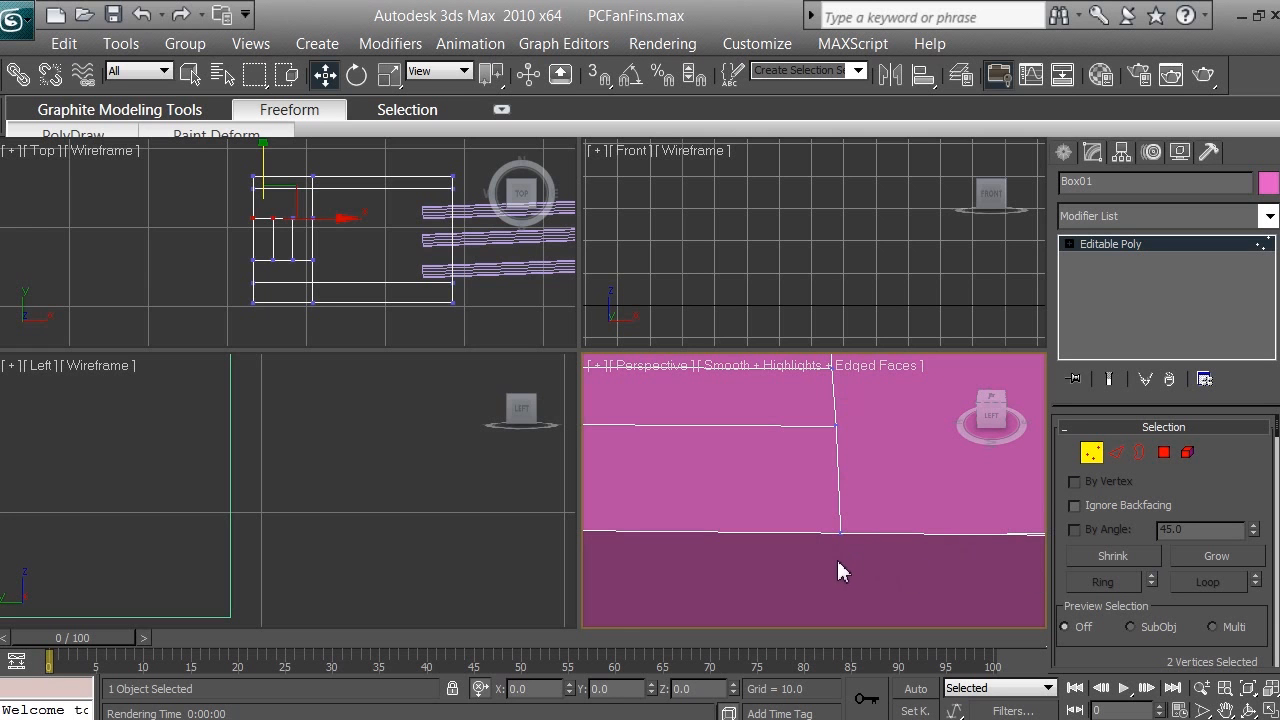
Step: Select the four vertices at both ends of the box's upper lengthwise inner line in the Top viewport
click(1224, 710)
drag(767, 466, 800, 471)
drag(228, 217, 246, 186)
scroll(248, 240, up, 2)
drag(310, 244, 229, 300)
scroll(260, 292, down, 3)
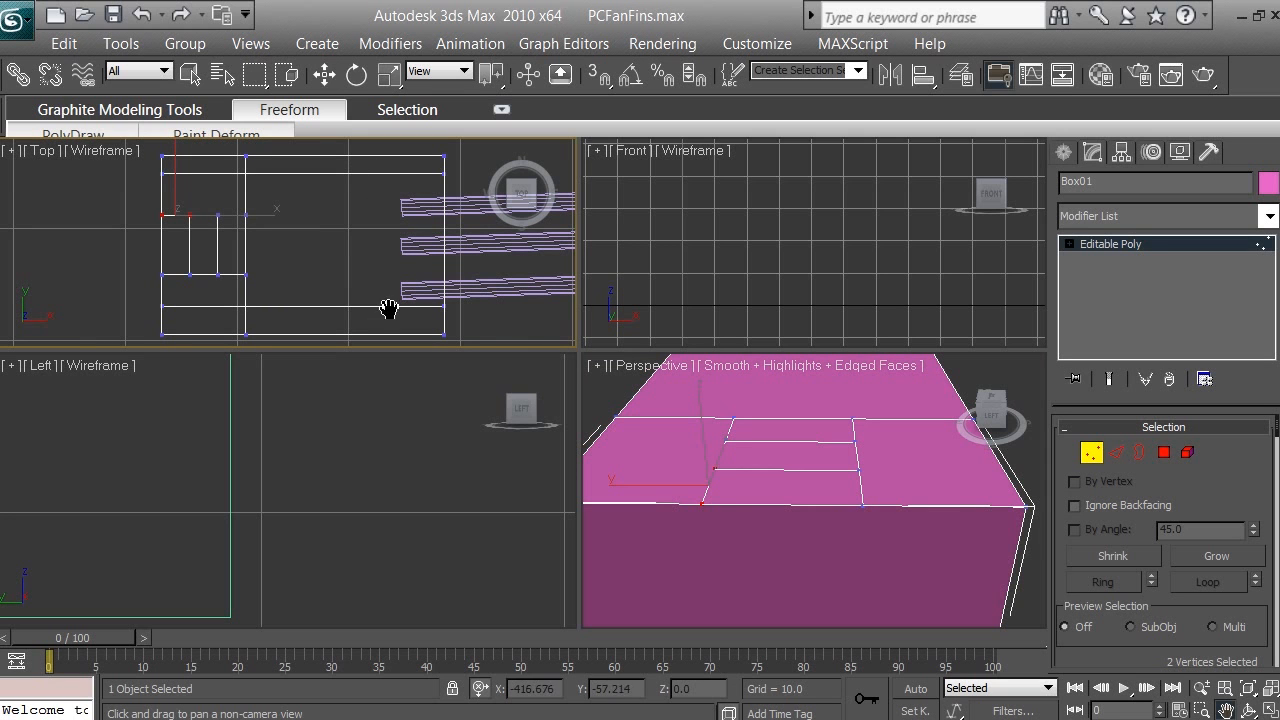
key(w)
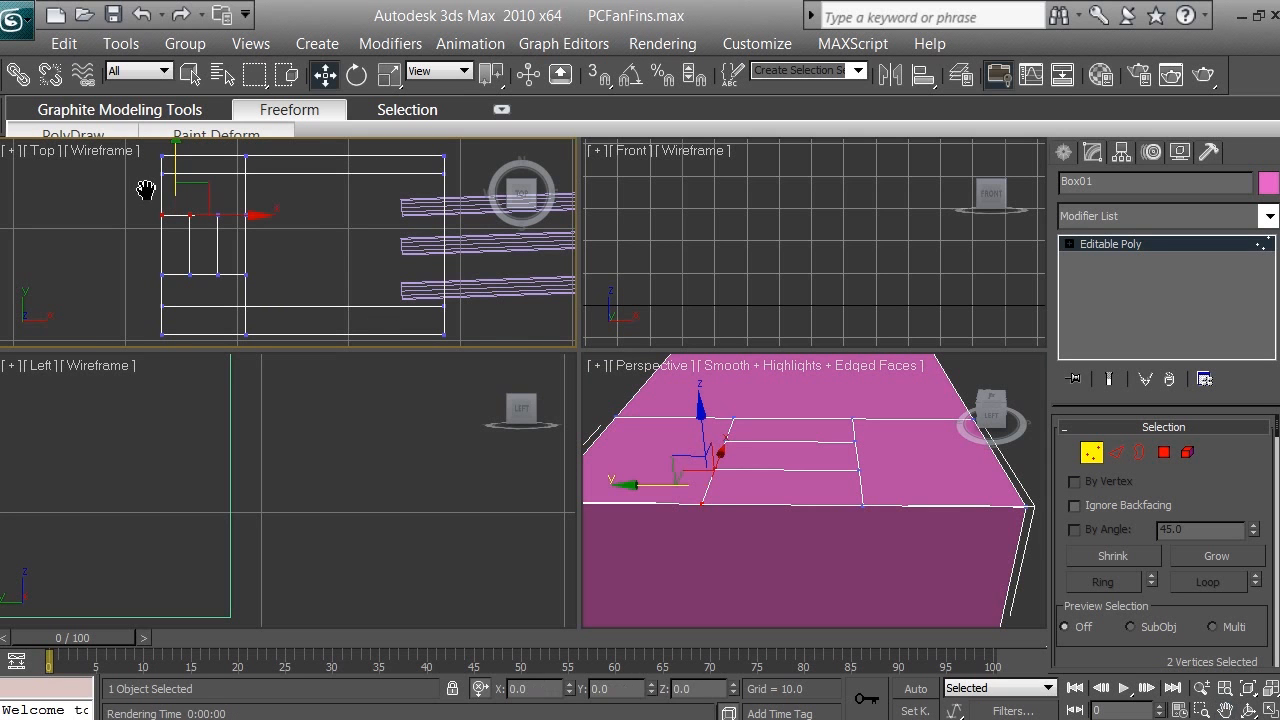
drag(148, 177, 458, 180)
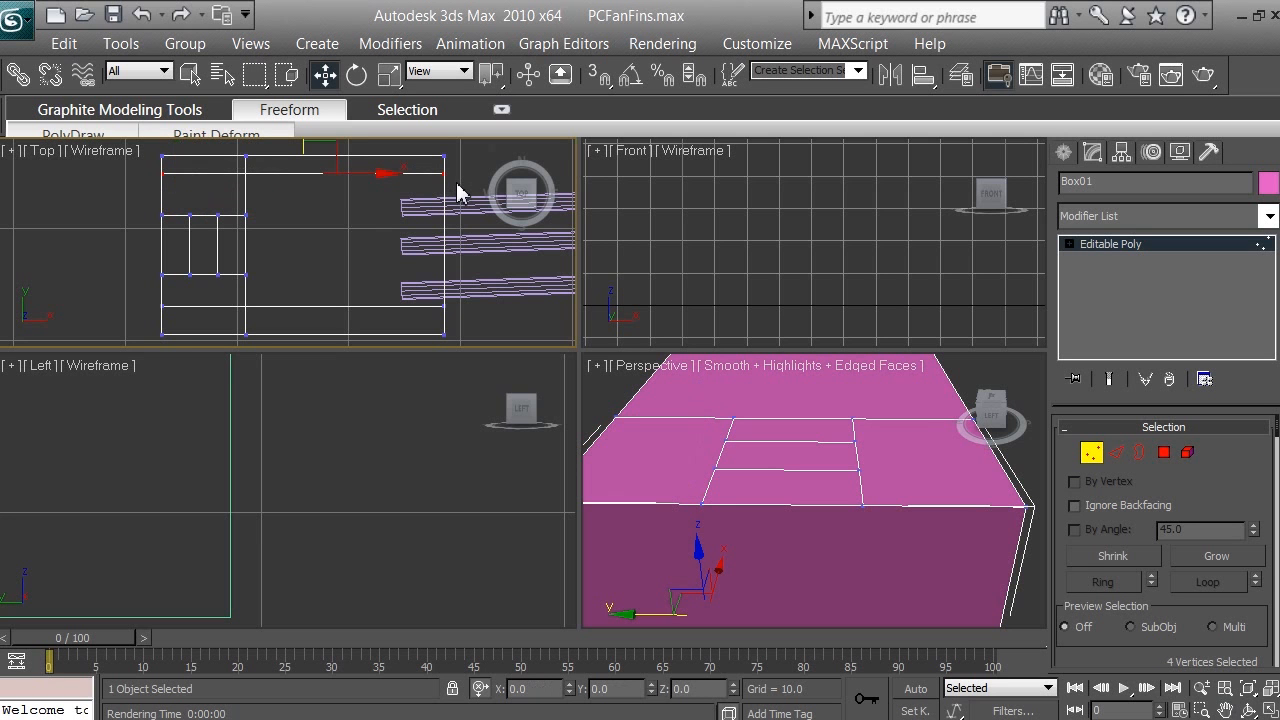
Step: Examine the box's legs and open underside in the Perspective viewport to see where the four selected vertices lie
click(1225, 710)
drag(943, 517, 786, 572)
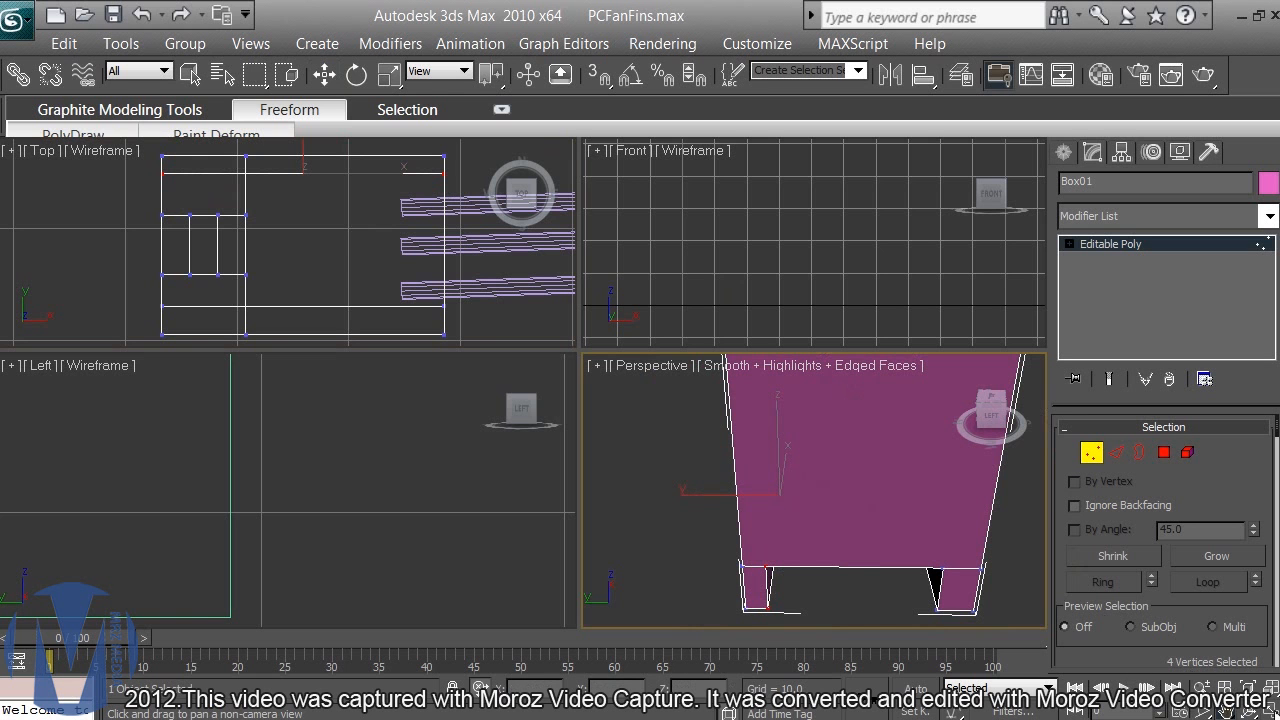
click(1254, 711)
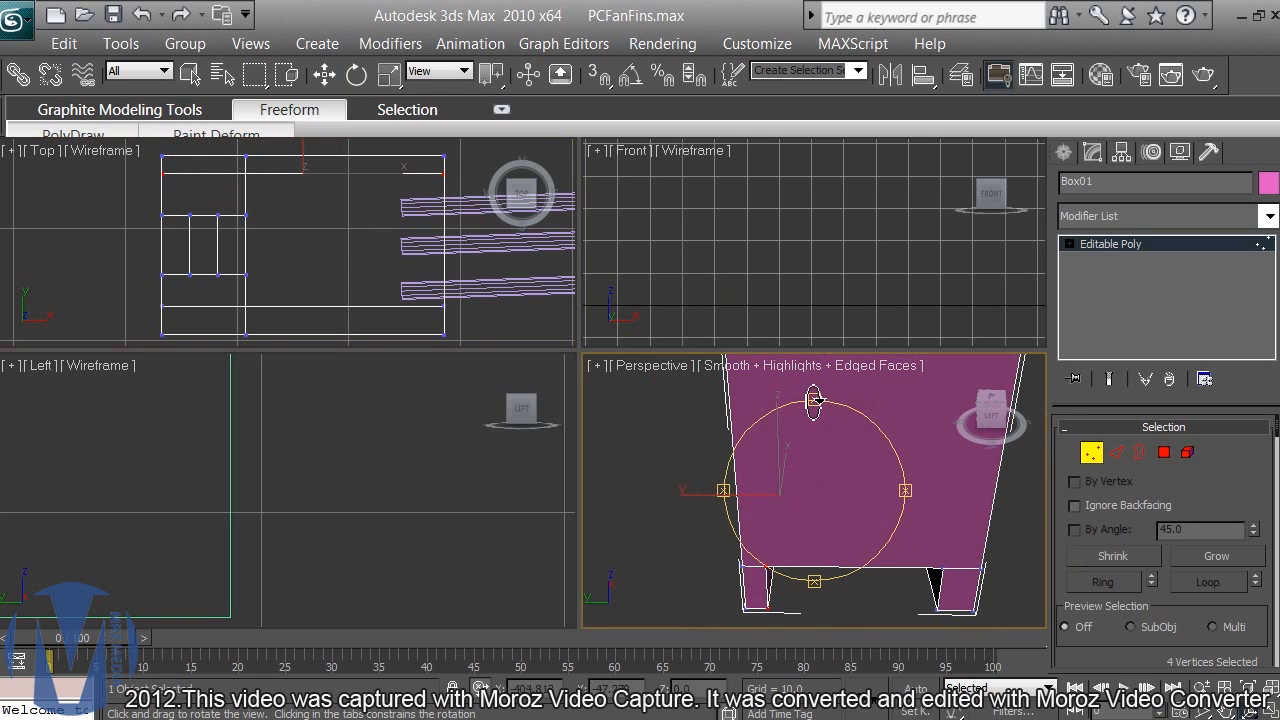
mouse_move(814, 392)
mouse_down()
mouse_move(816, 405)
mouse_move(814, 392)
mouse_up()
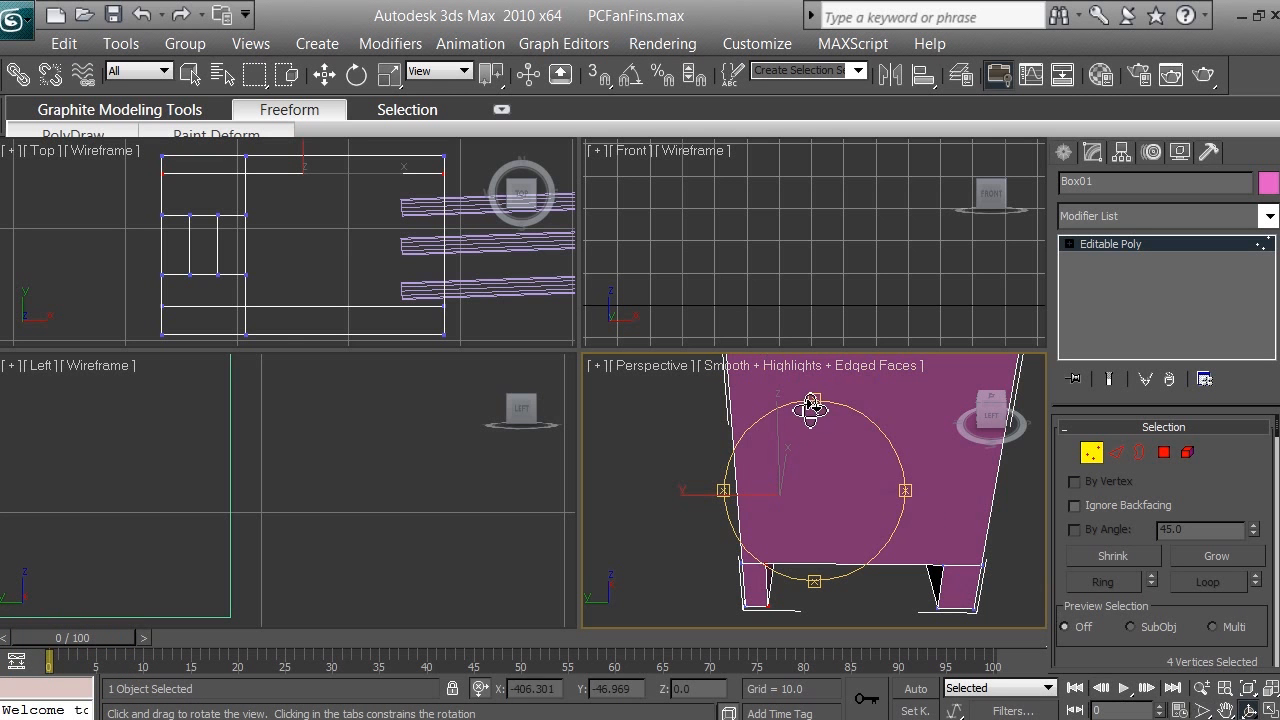
drag(814, 409, 853, 318)
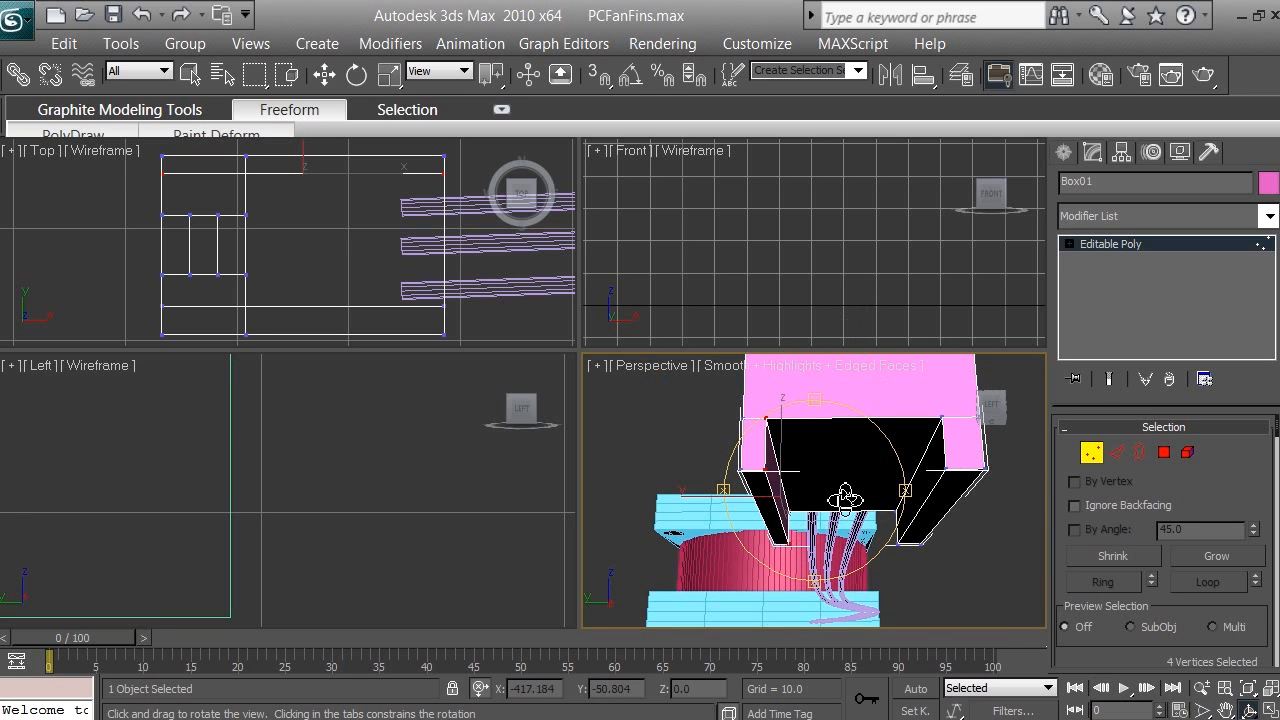
drag(894, 491, 849, 514)
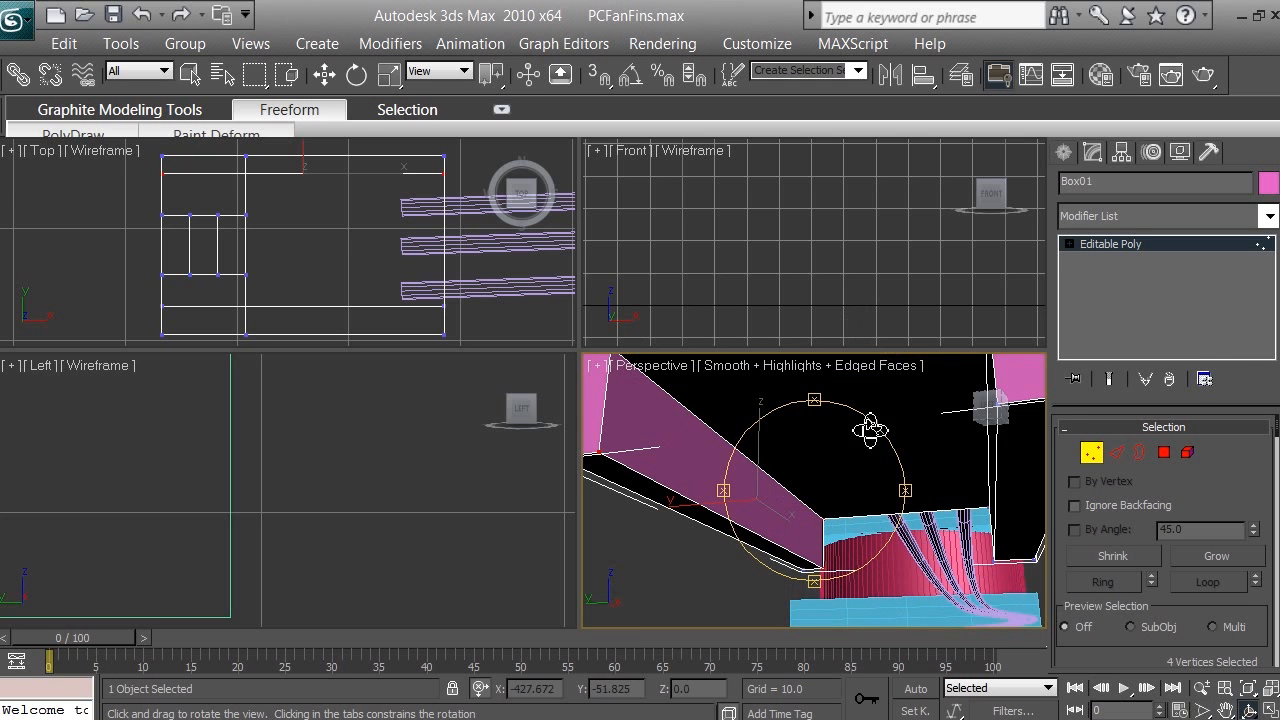
click(1226, 708)
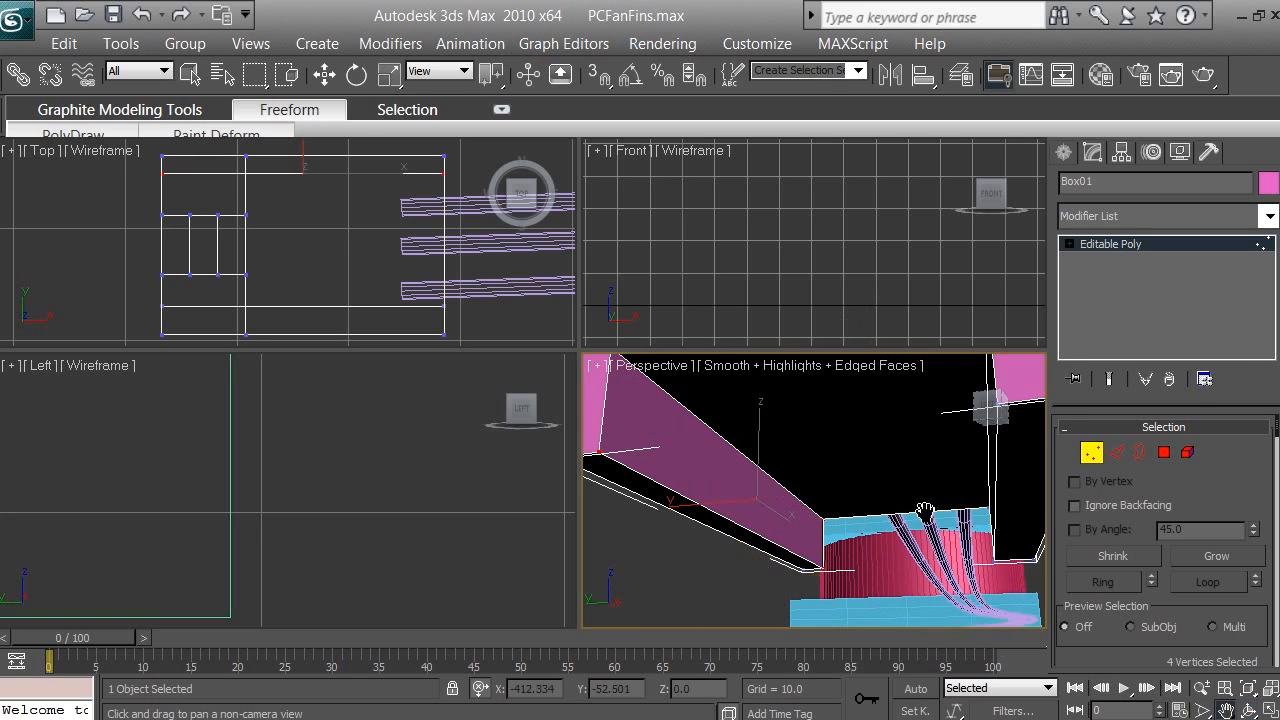
drag(771, 443, 838, 520)
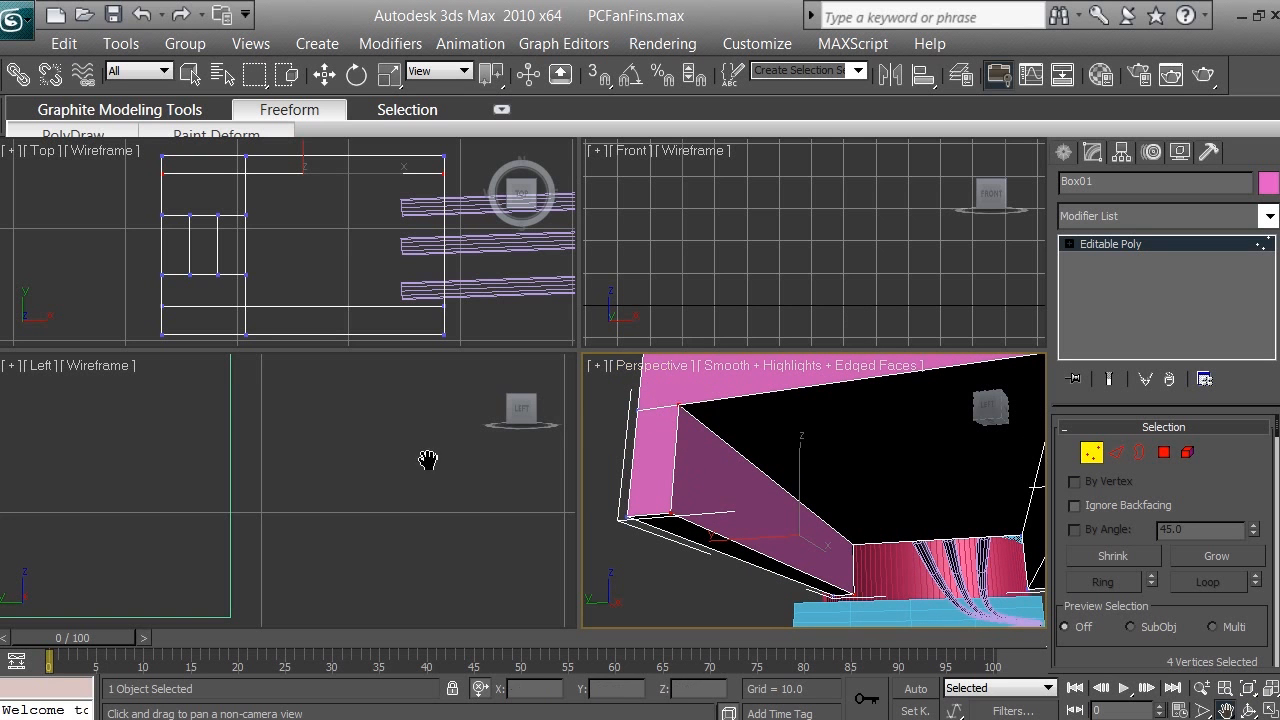
right_click(229, 178)
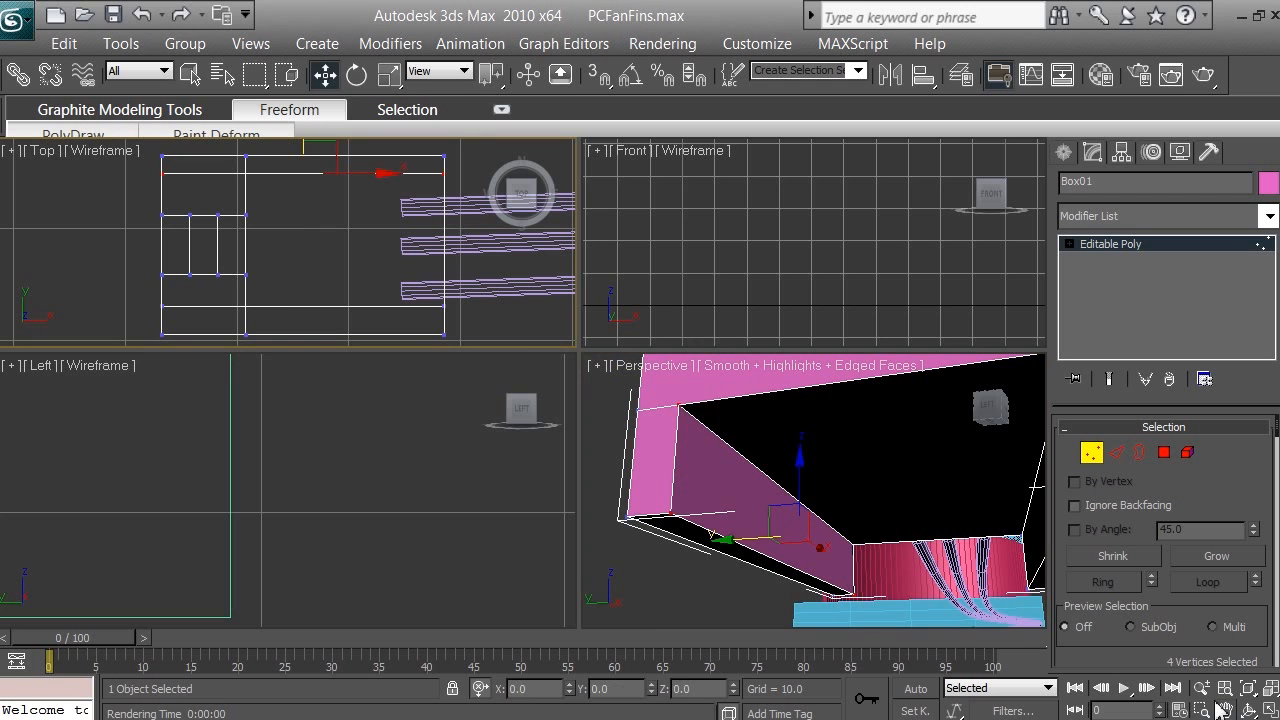
click(1247, 709)
click(921, 523)
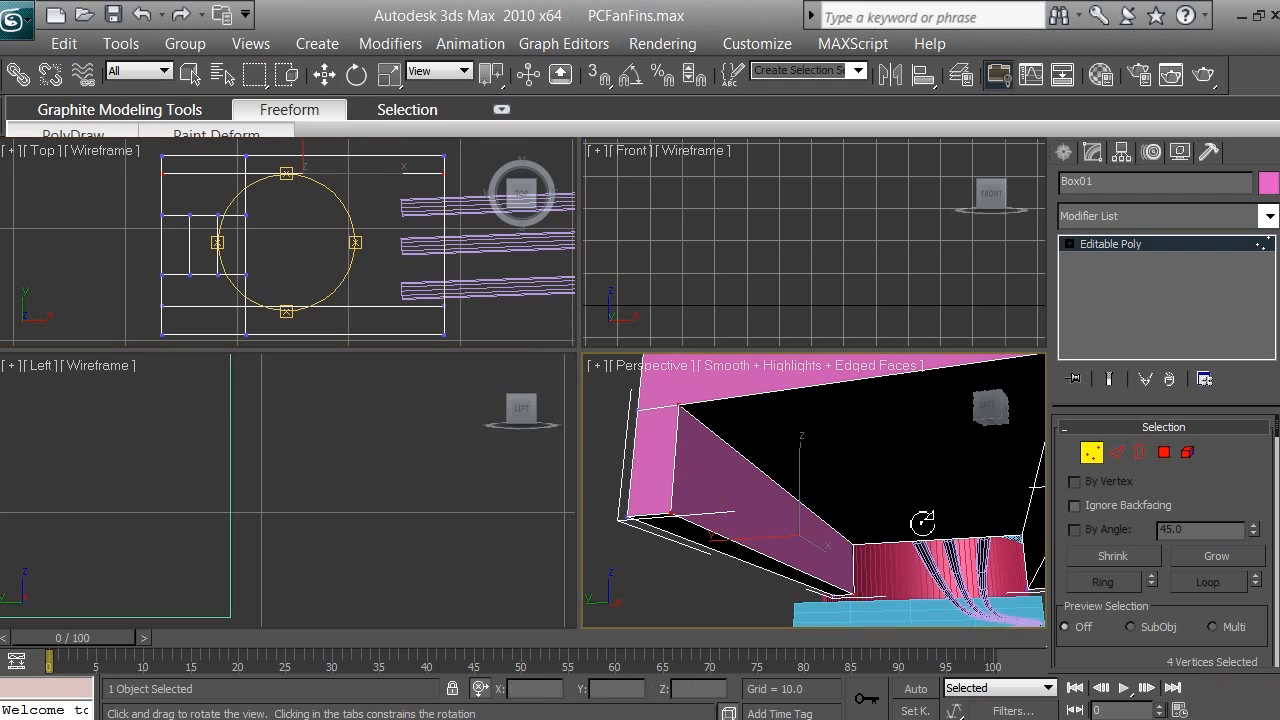
mouse_move(818, 427)
mouse_down()
mouse_move(820, 414)
mouse_move(822, 438)
mouse_up()
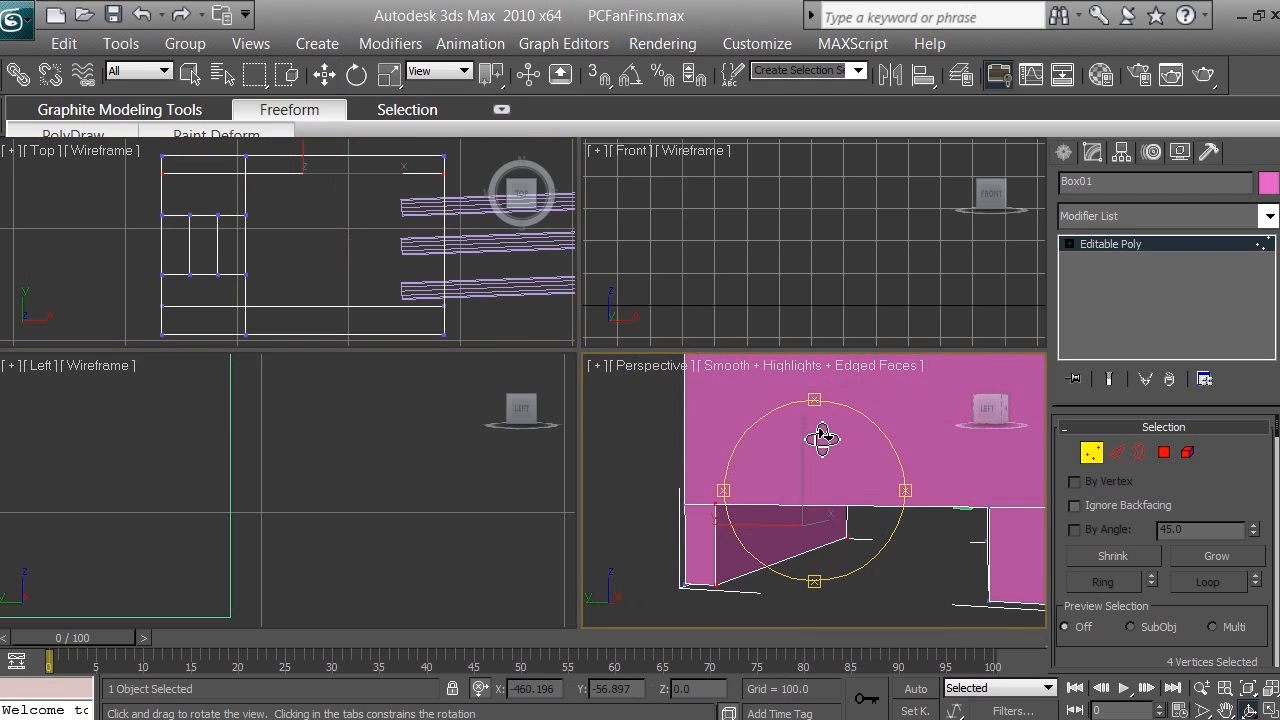
scroll(822, 438, down, 2)
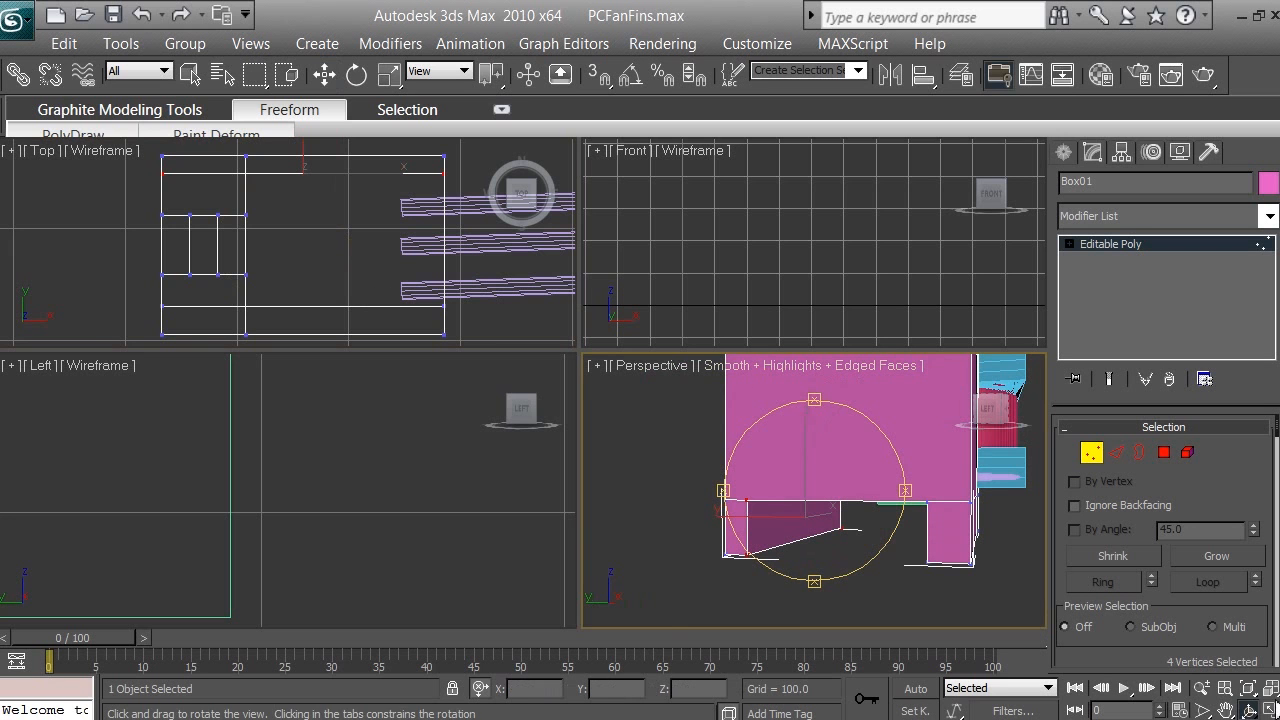
Step: Move the four selected vertices of the inner lengthwise line about 0.9 units inward along Y in the Top viewport, widening the leg
right_click(328, 208)
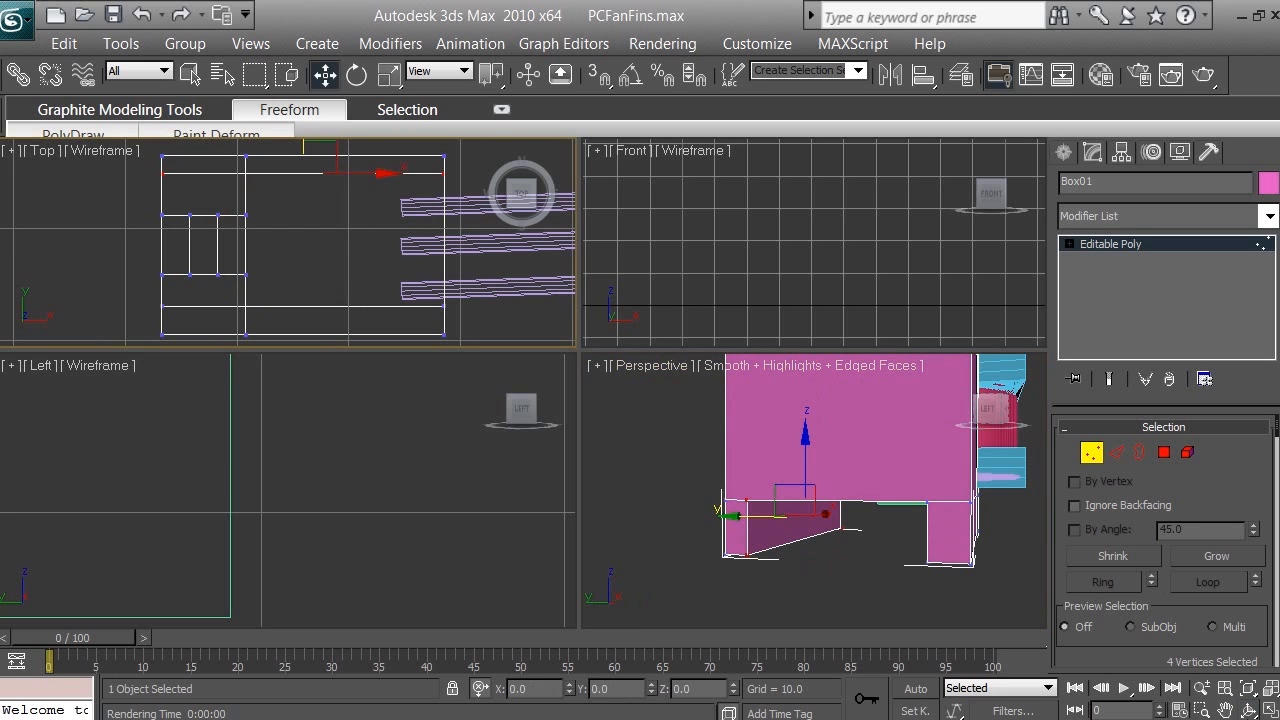
click(1226, 708)
drag(300, 220, 302, 241)
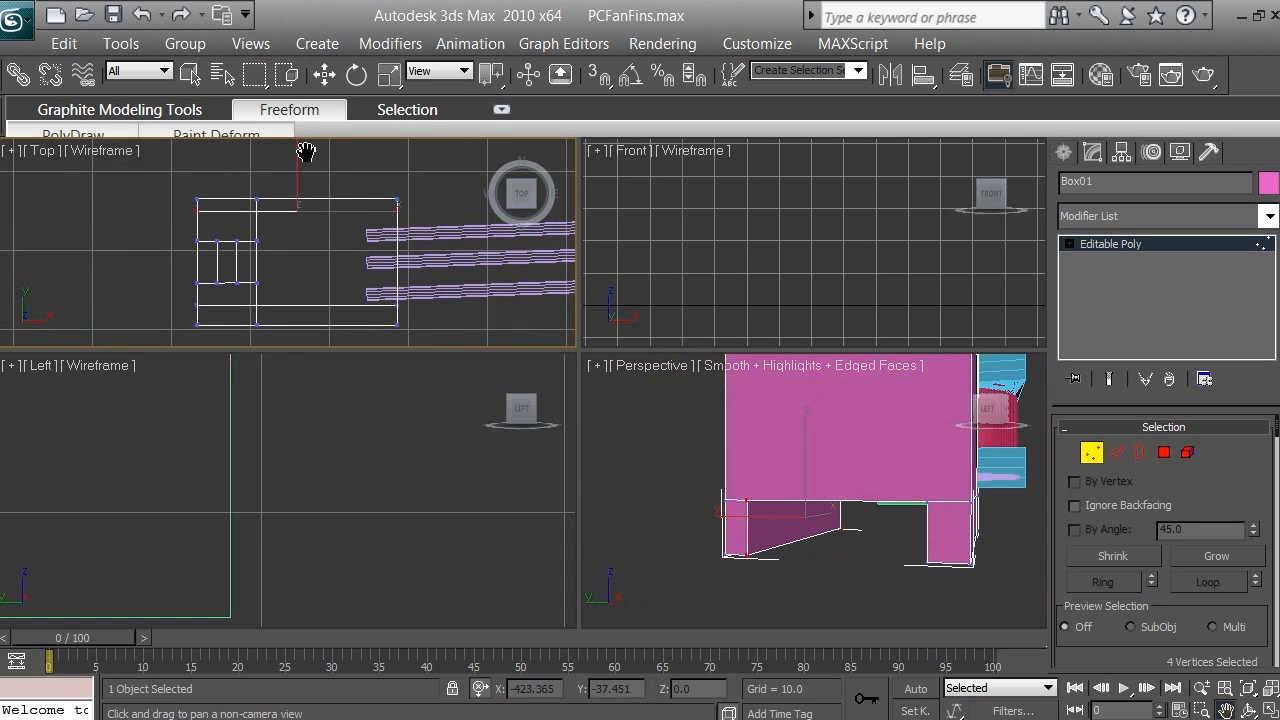
click(325, 74)
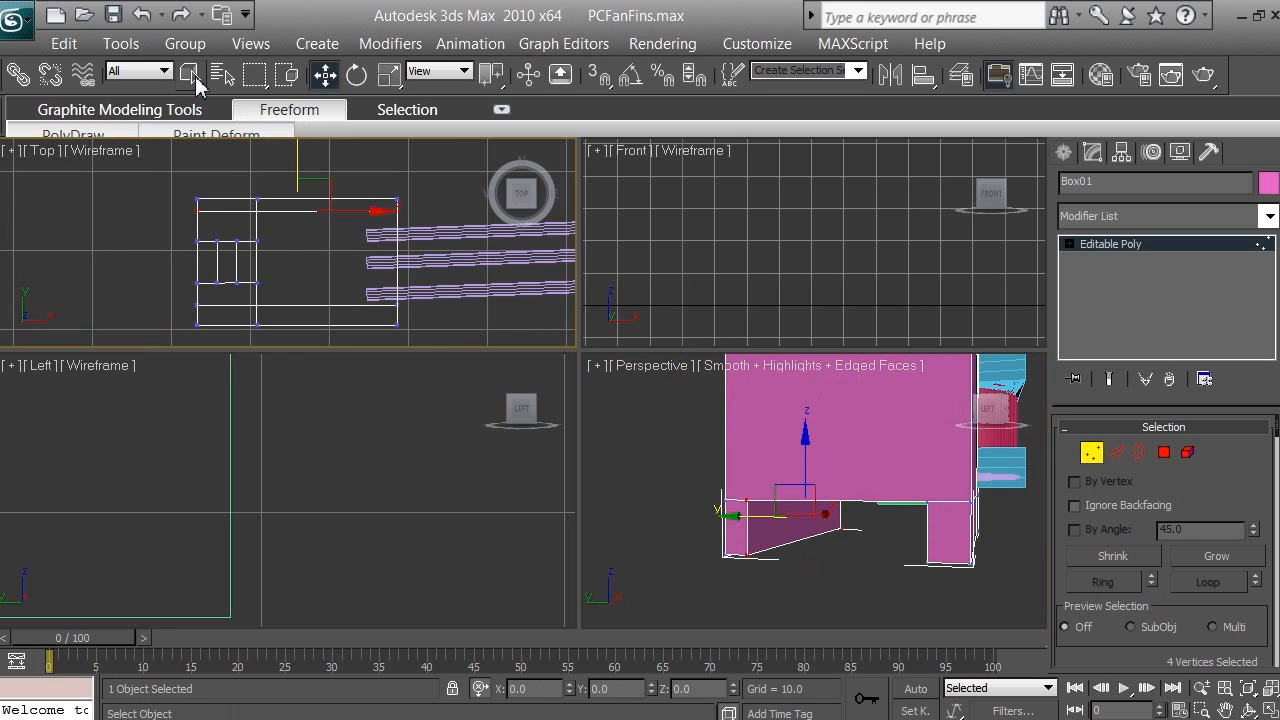
click(196, 80)
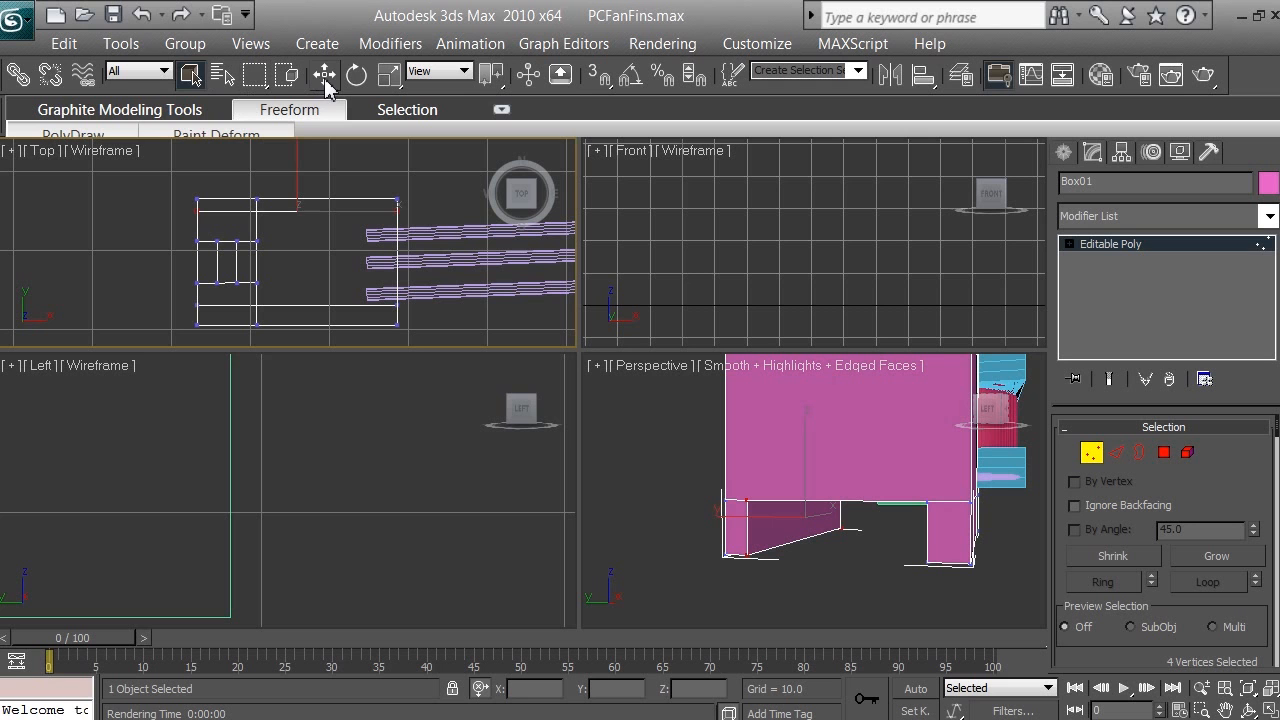
click(326, 86)
mouse_move(298, 150)
mouse_down()
mouse_move(307, 250)
mouse_move(307, 162)
mouse_up()
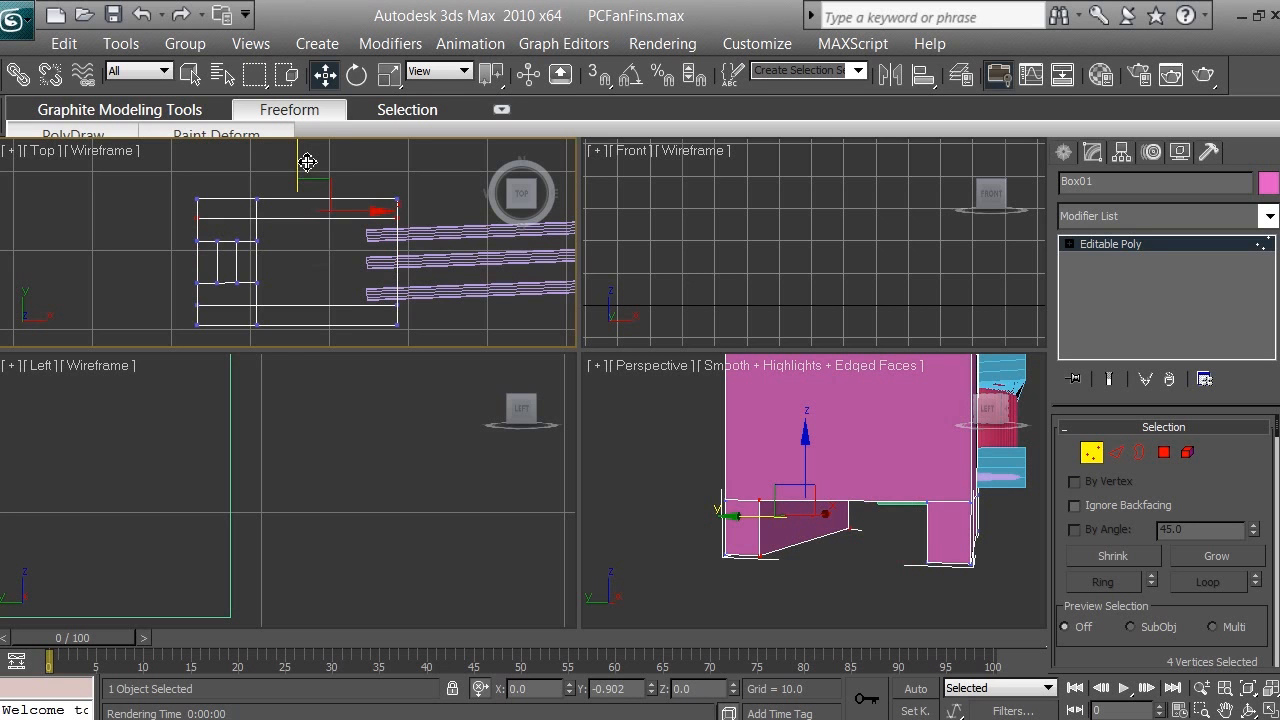
drag(307, 162, 307, 167)
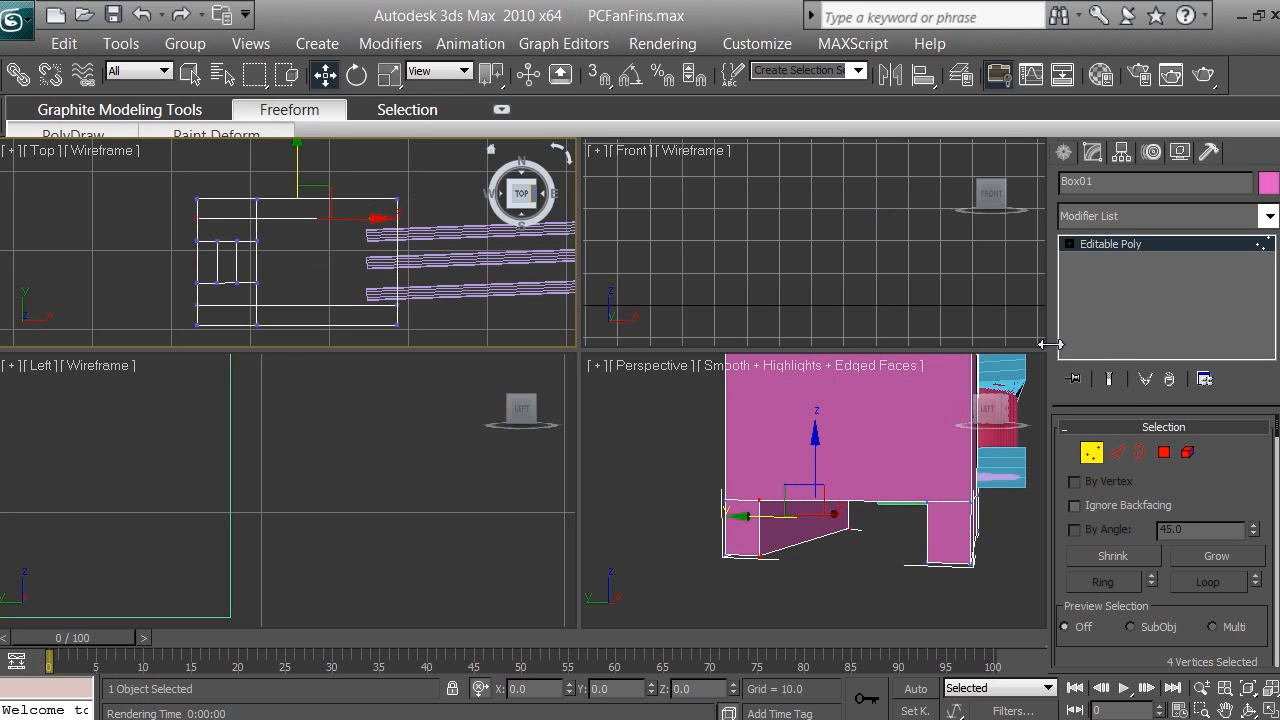
Step: In Polygon mode, select the two outer polygons flanking the three narrow strips at the end of the box's upper face
click(1251, 710)
click(829, 455)
drag(816, 401, 827, 446)
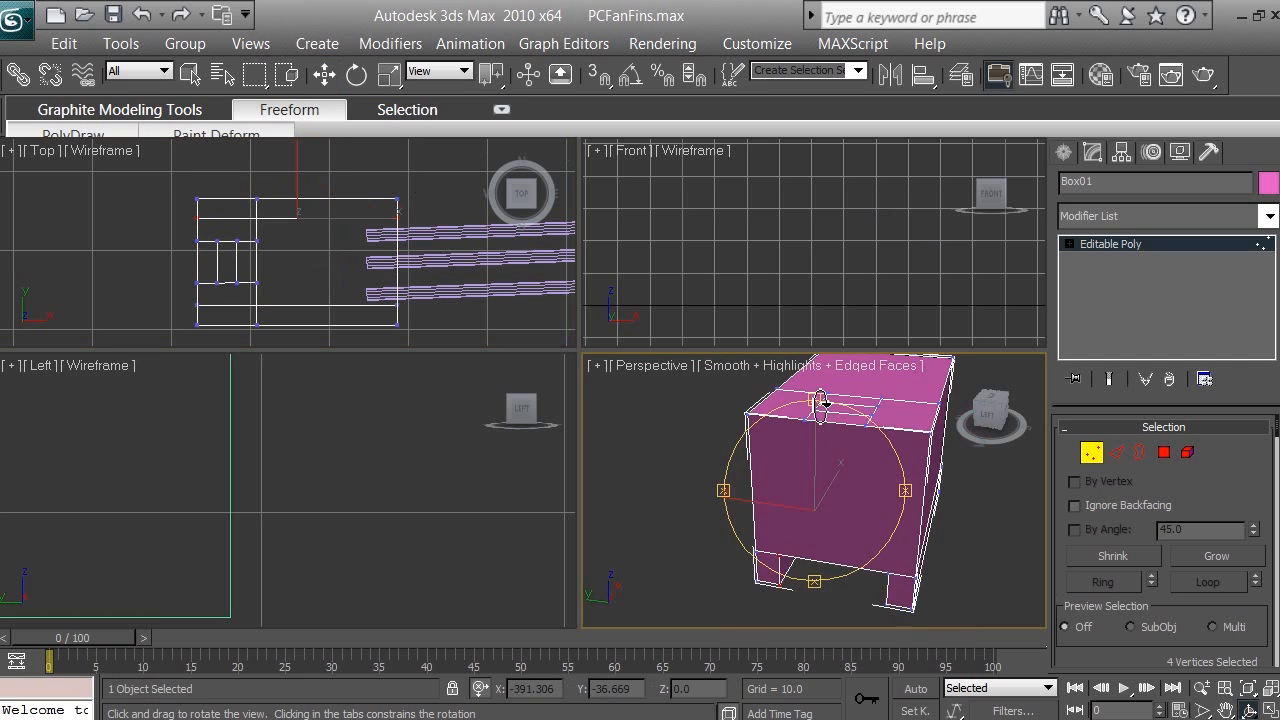
drag(820, 401, 824, 433)
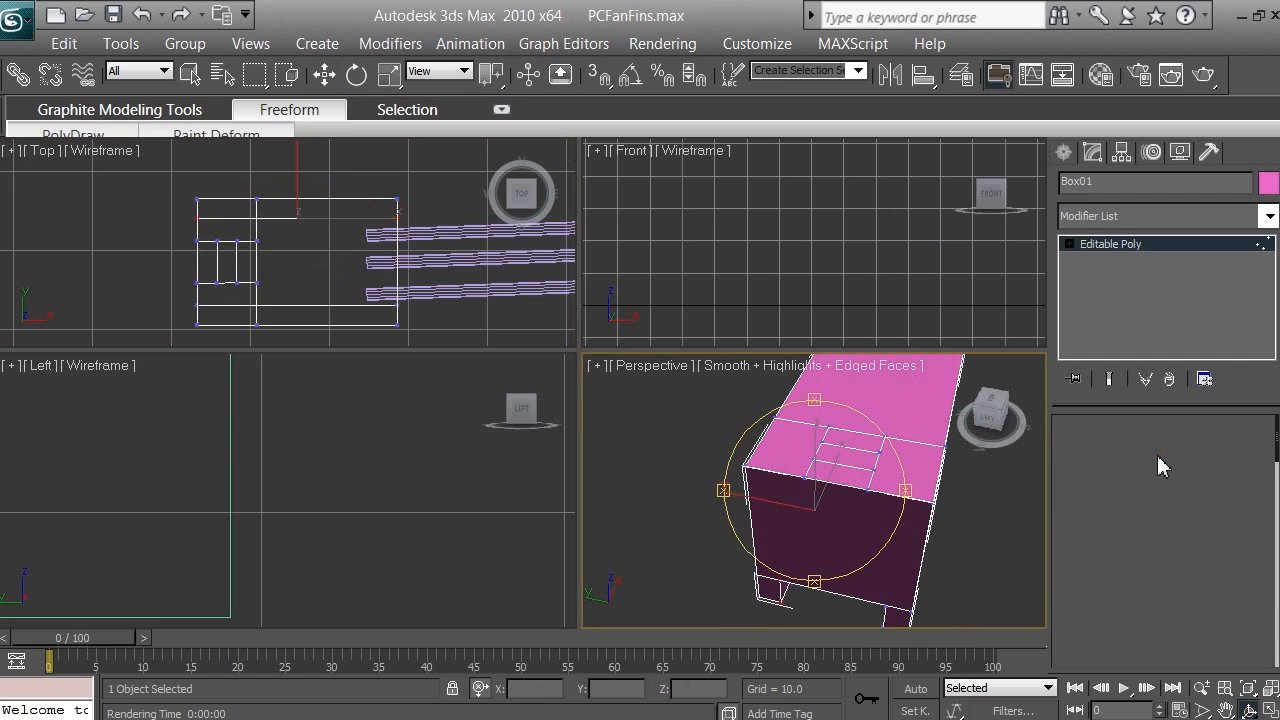
click(1159, 457)
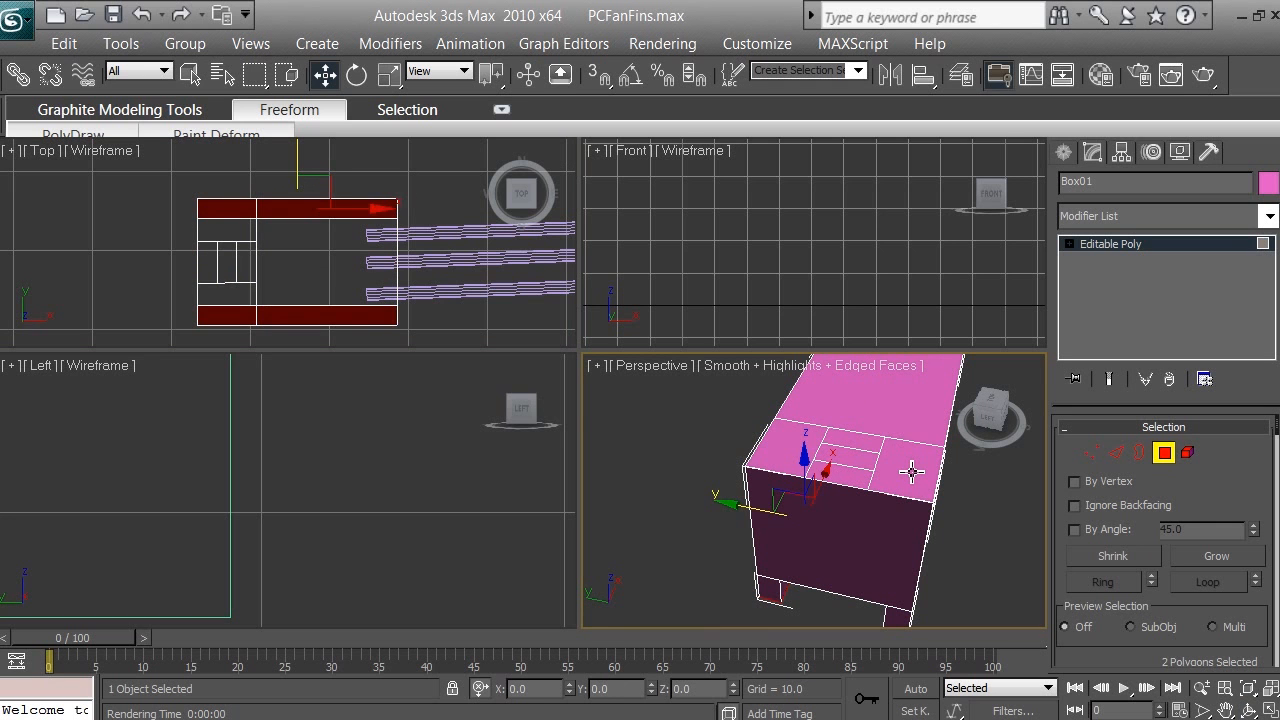
click(911, 472)
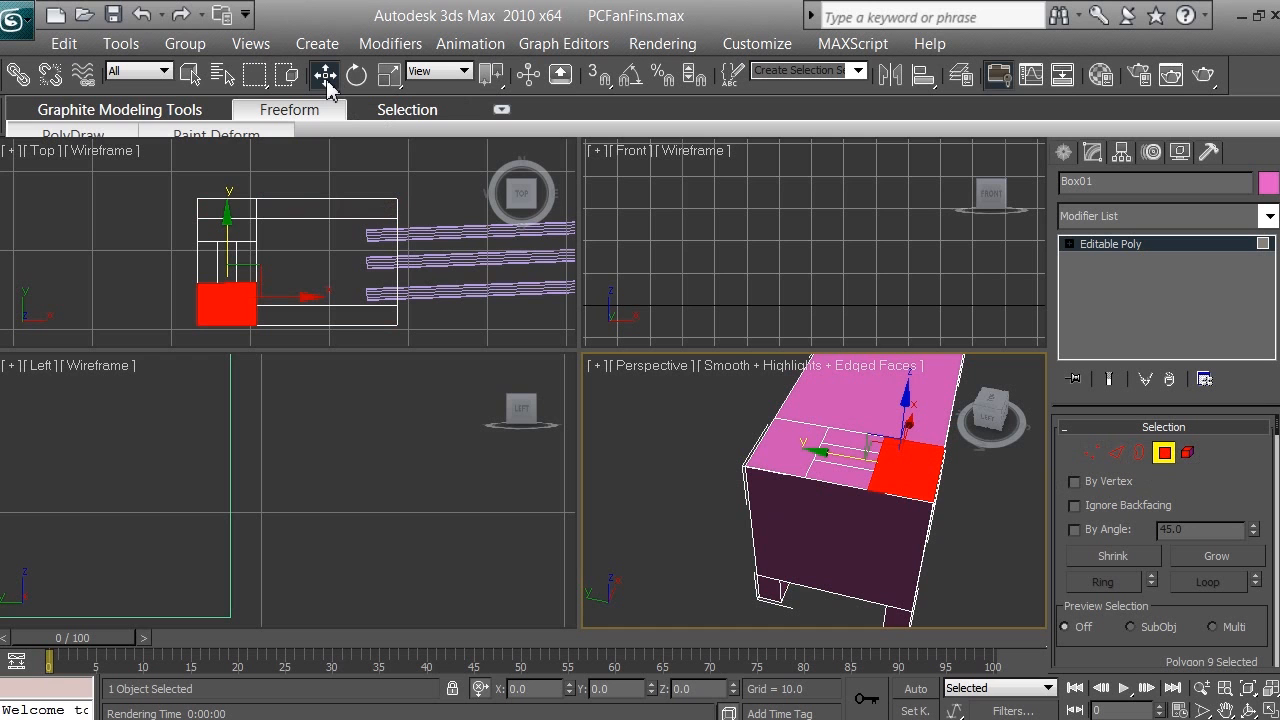
click(196, 77)
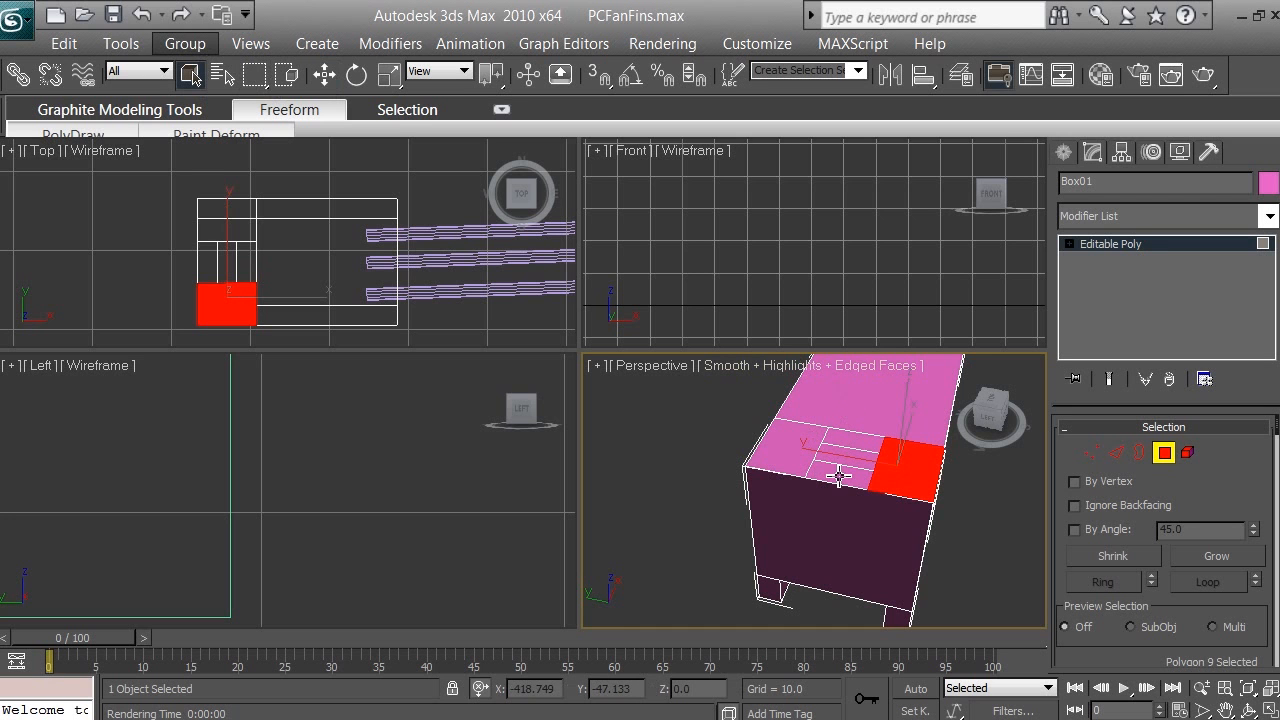
ctrl+click(798, 446)
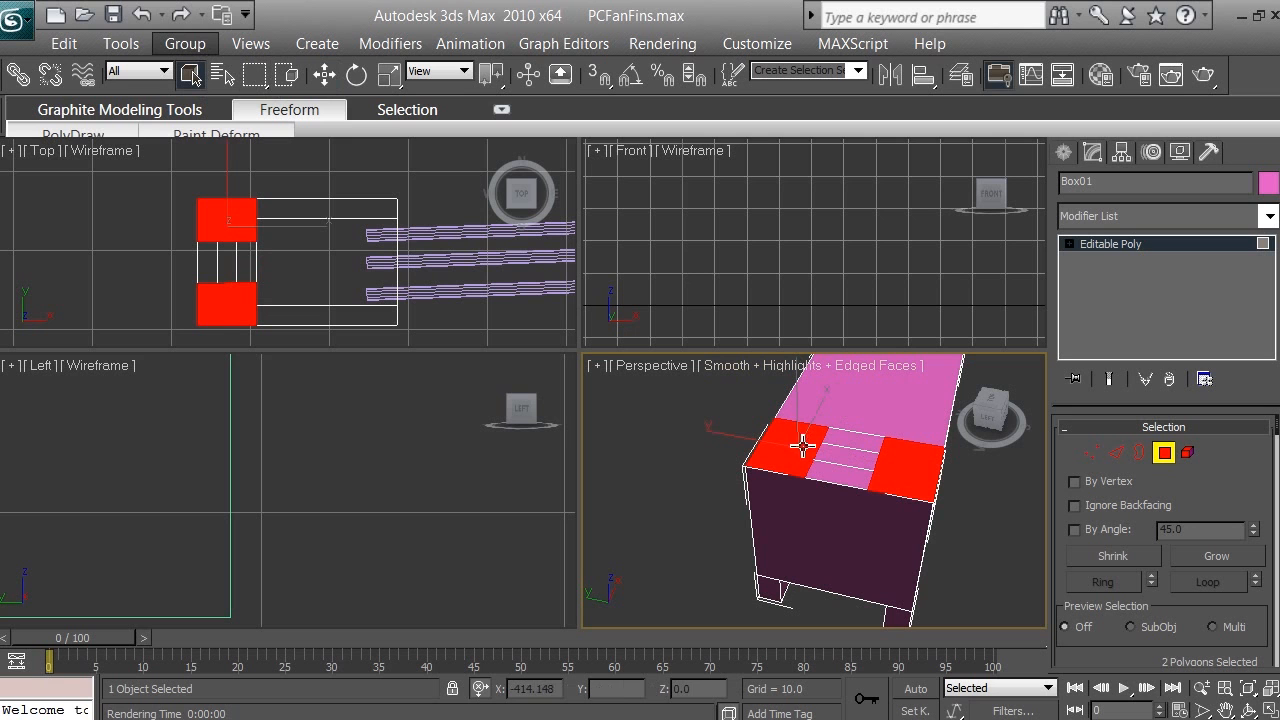
ctrl+click(848, 478)
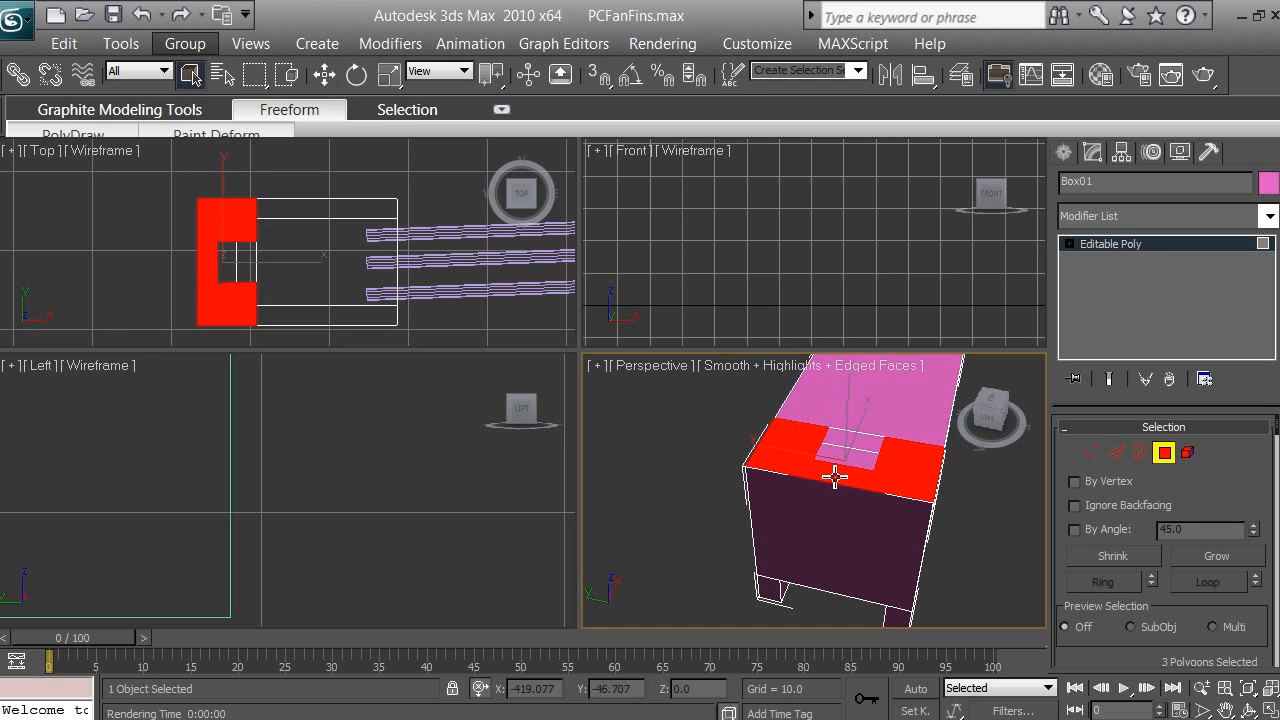
alt+click(838, 478)
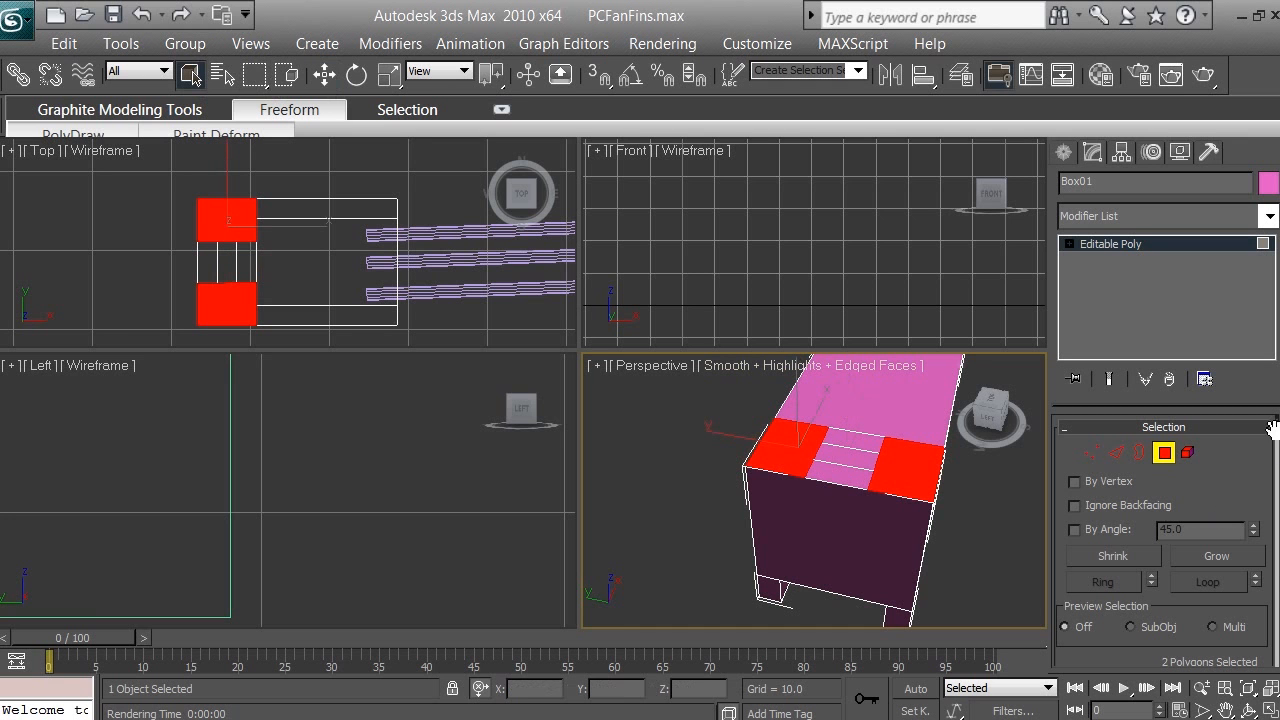
Step: Inset the two selected outer polygons as a group by 2.0
scroll(1277, 442, down, 3)
scroll(1277, 442, down, 4)
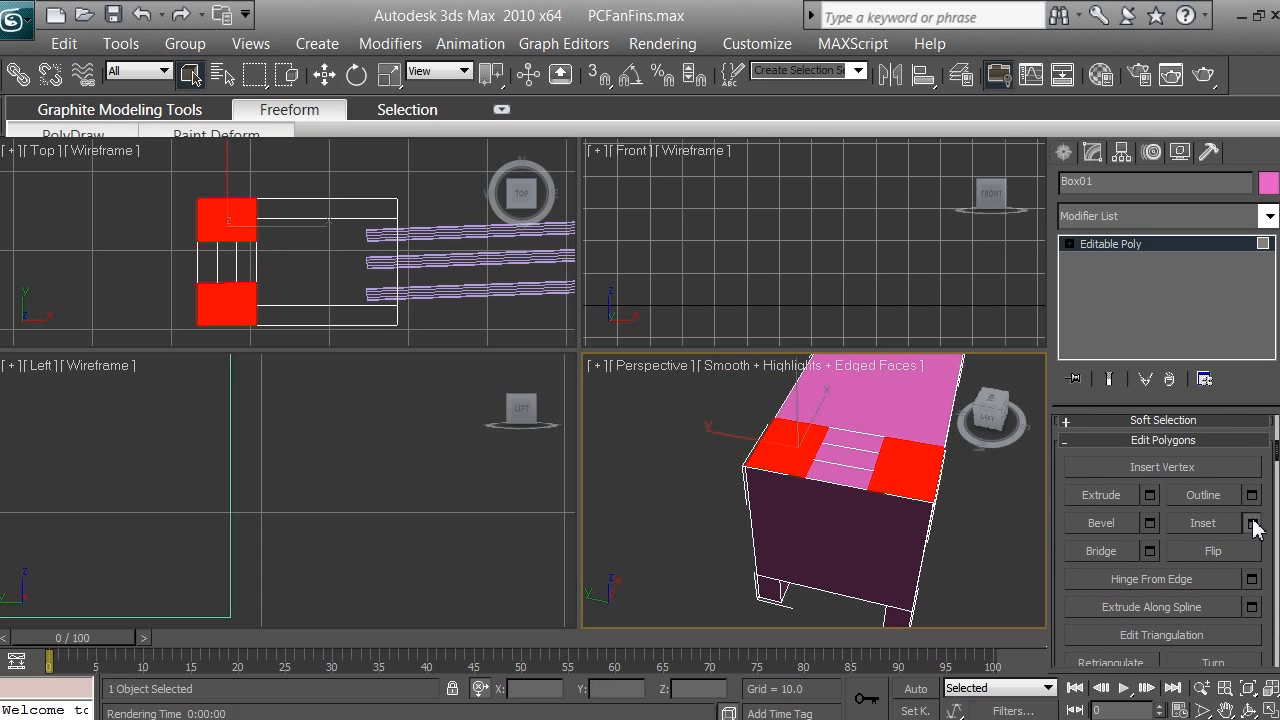
click(1252, 523)
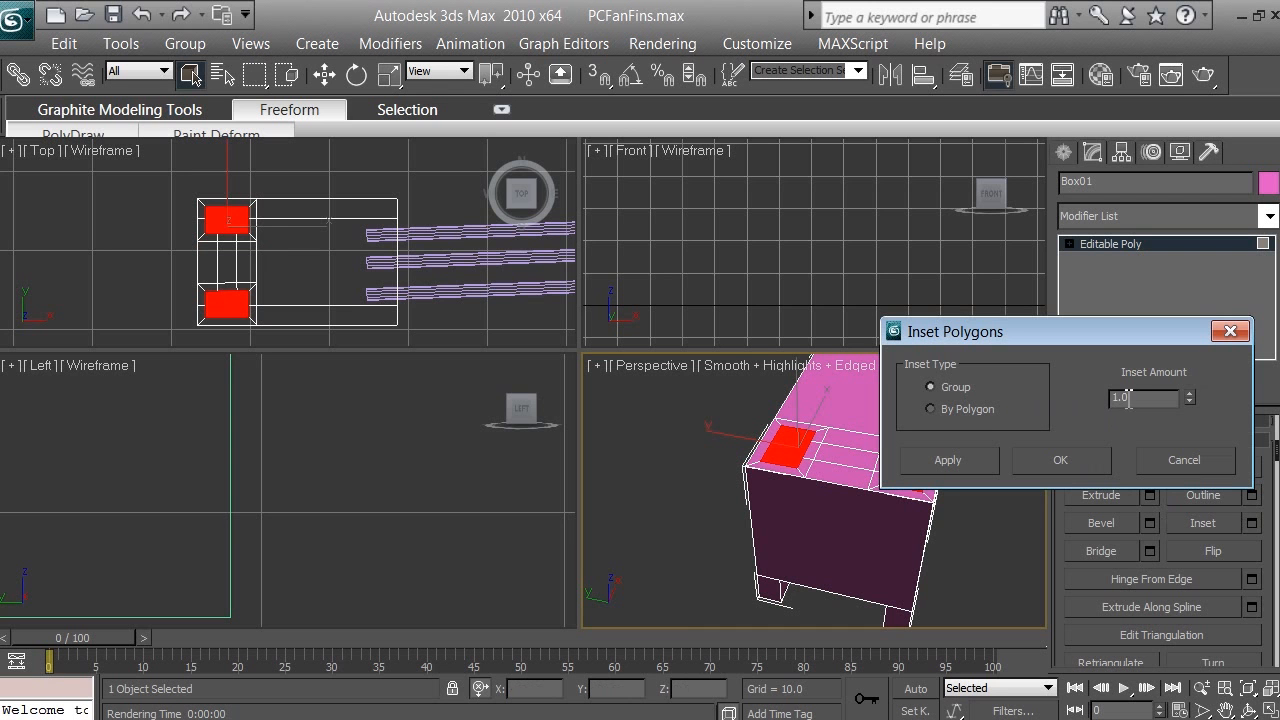
drag(1140, 397, 1098, 398)
text(2)
key(Return)
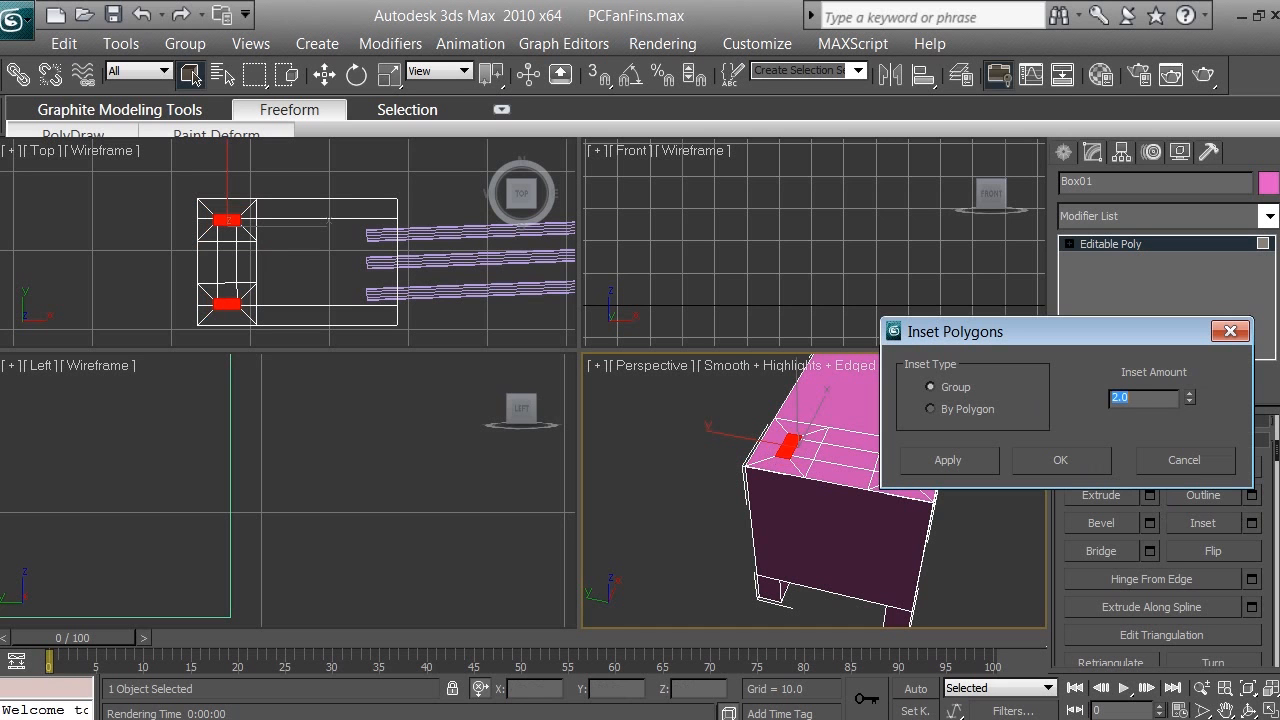
click(1065, 460)
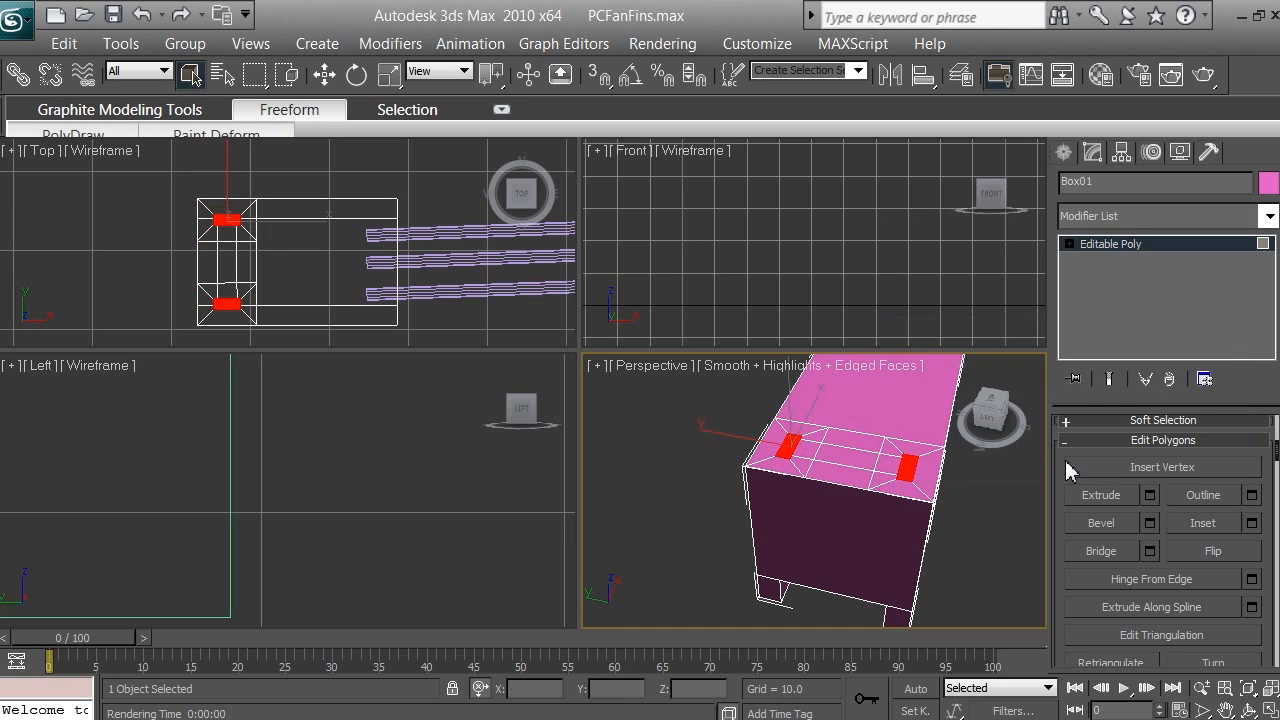
Step: Select the three narrow strips between the two inset polygons and inset them as one group by 2.0
click(838, 466)
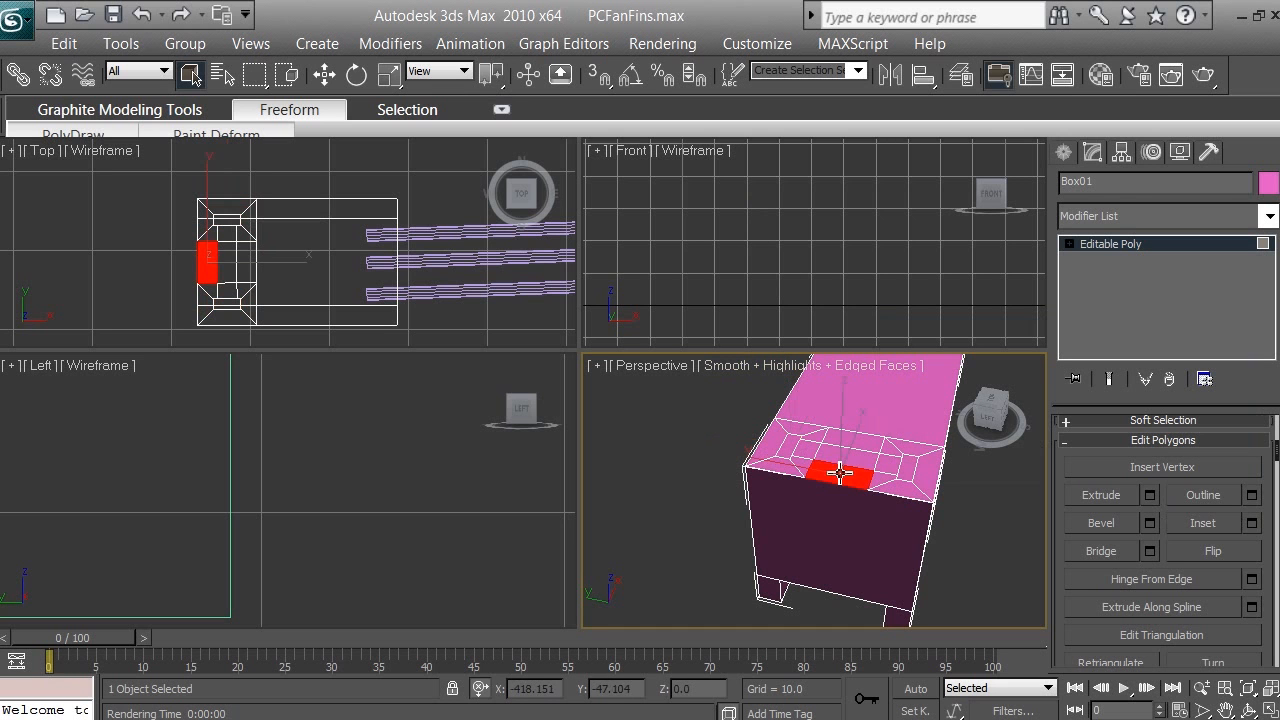
ctrl+click(860, 443)
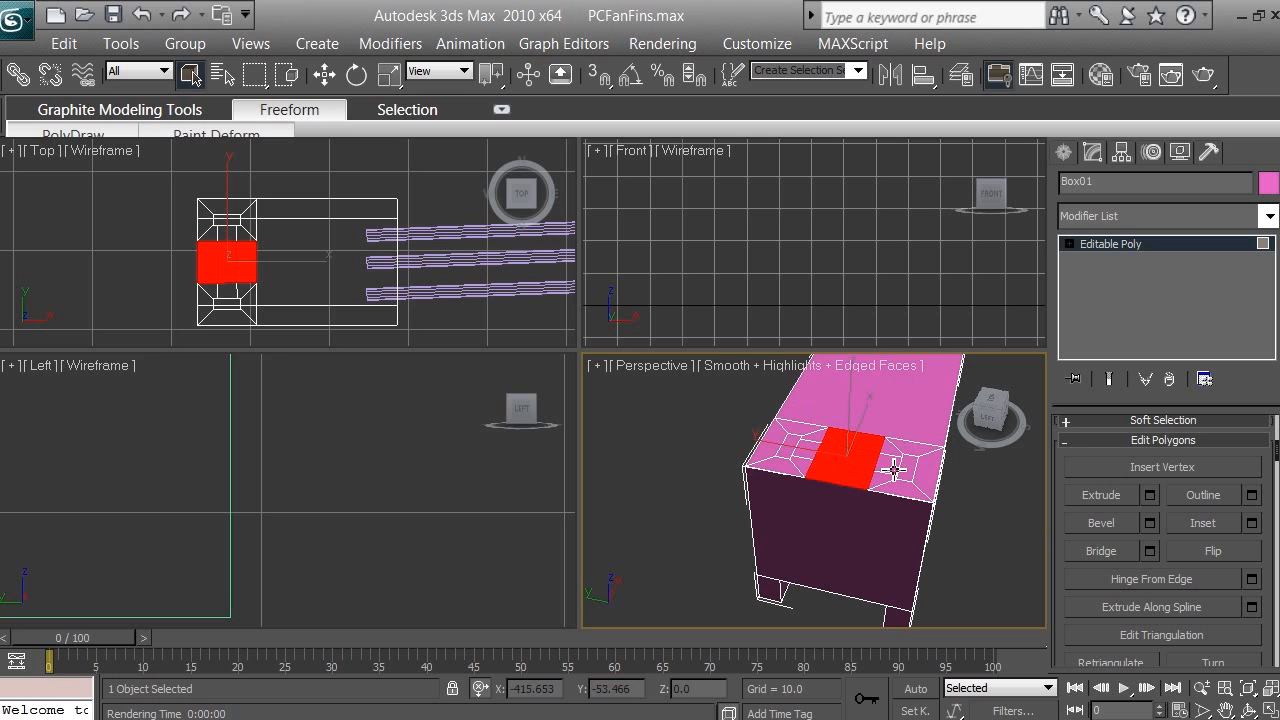
click(849, 472)
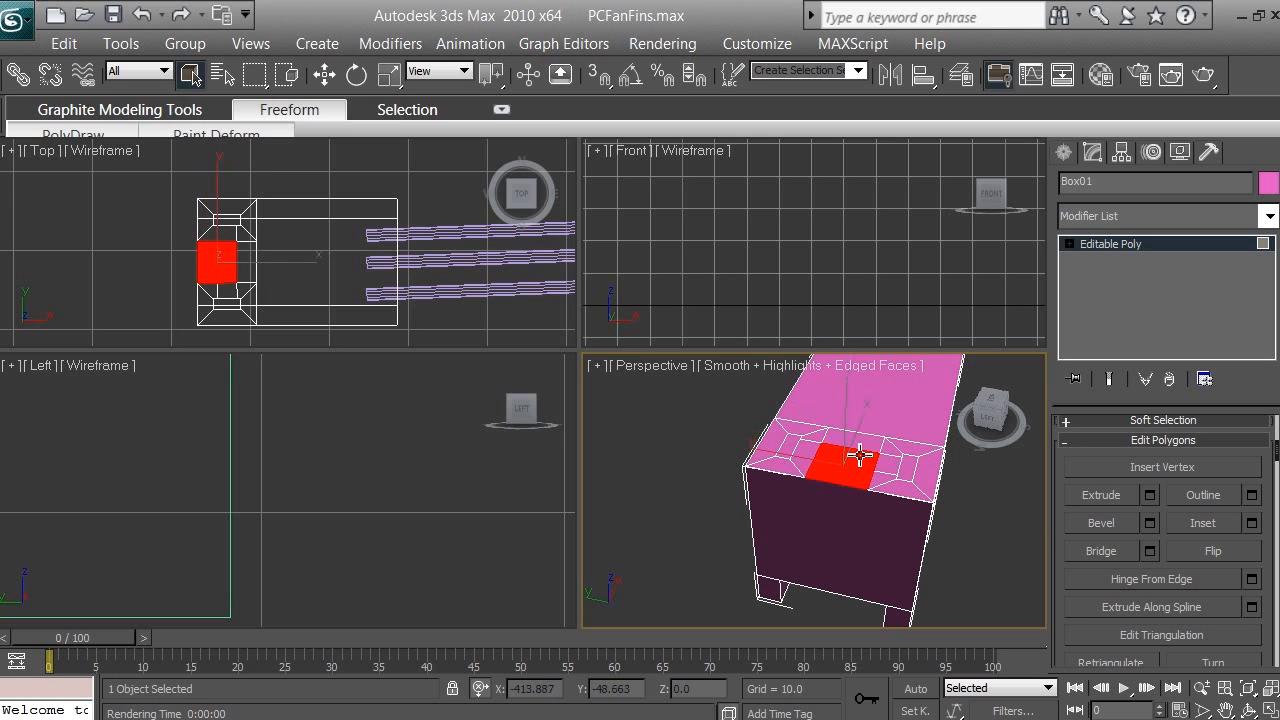
ctrl+click(852, 445)
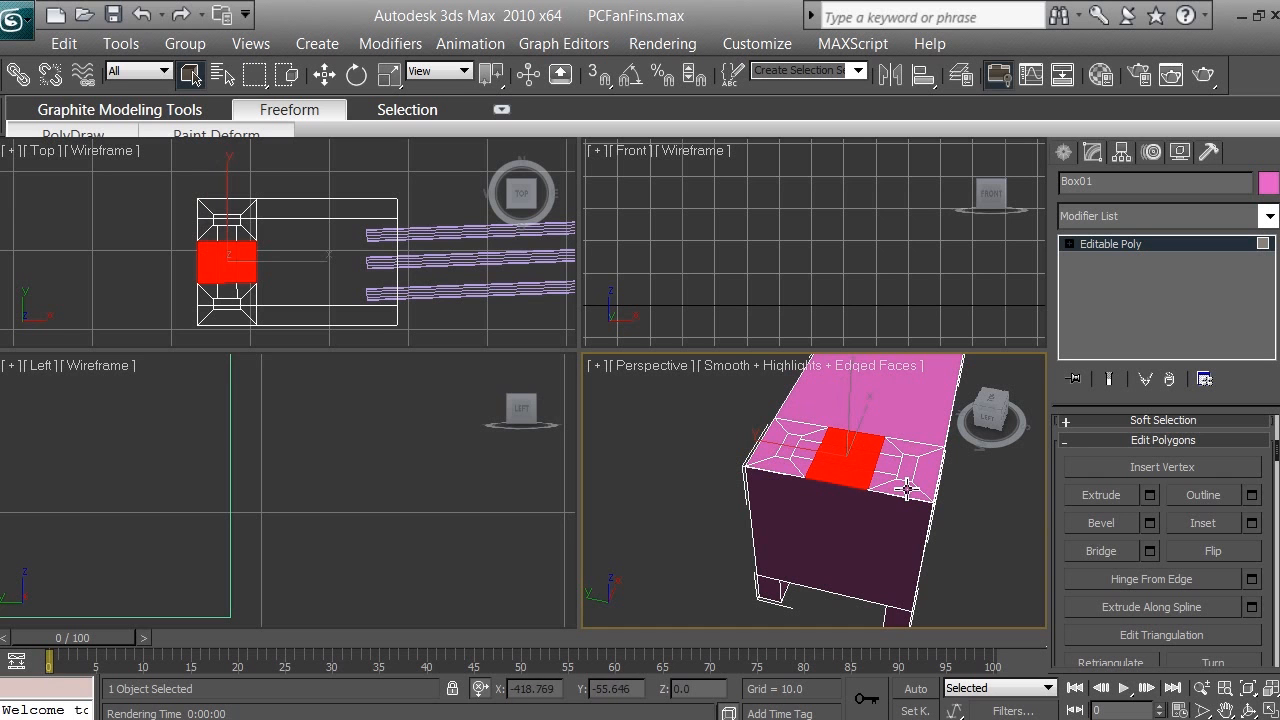
click(1253, 526)
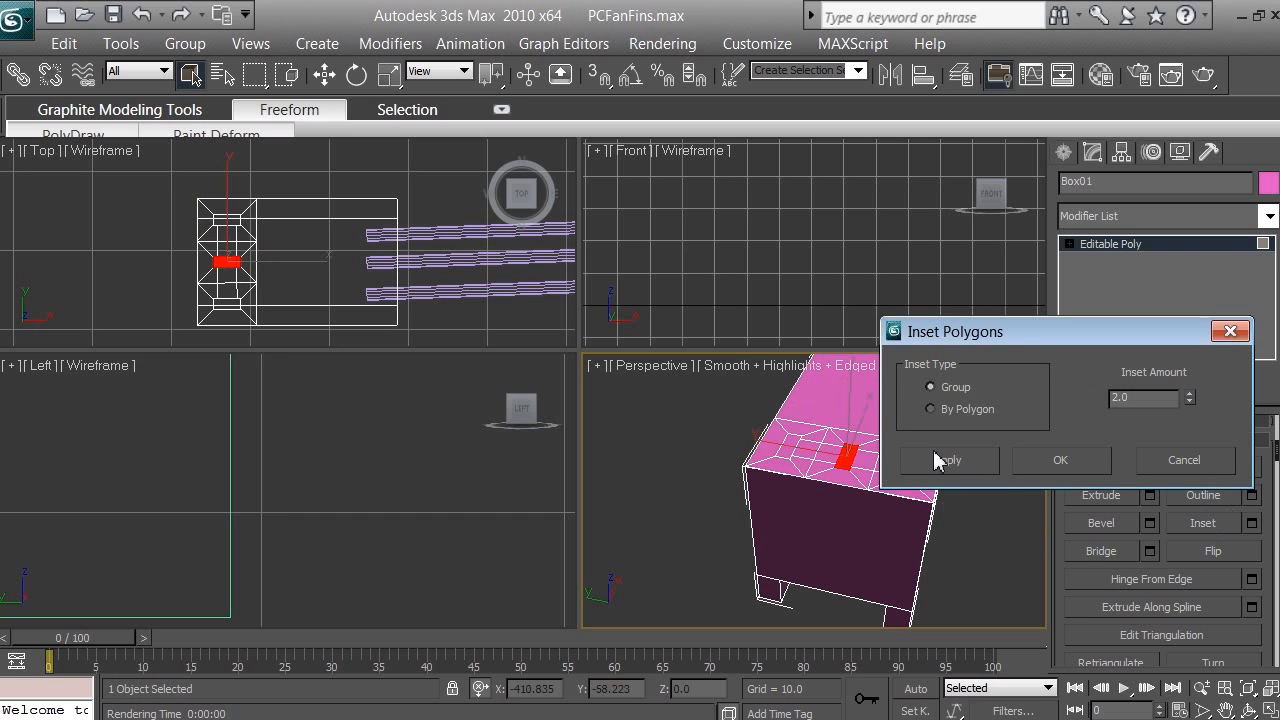
drag(1035, 337, 975, 190)
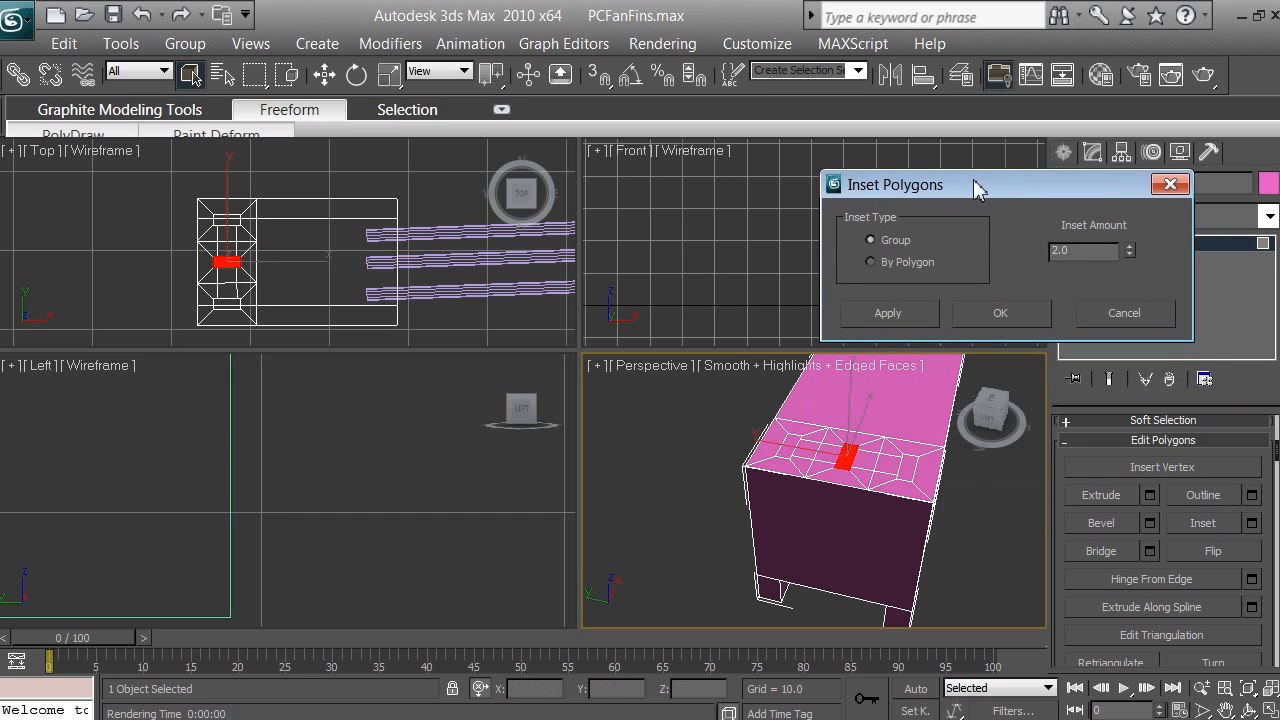